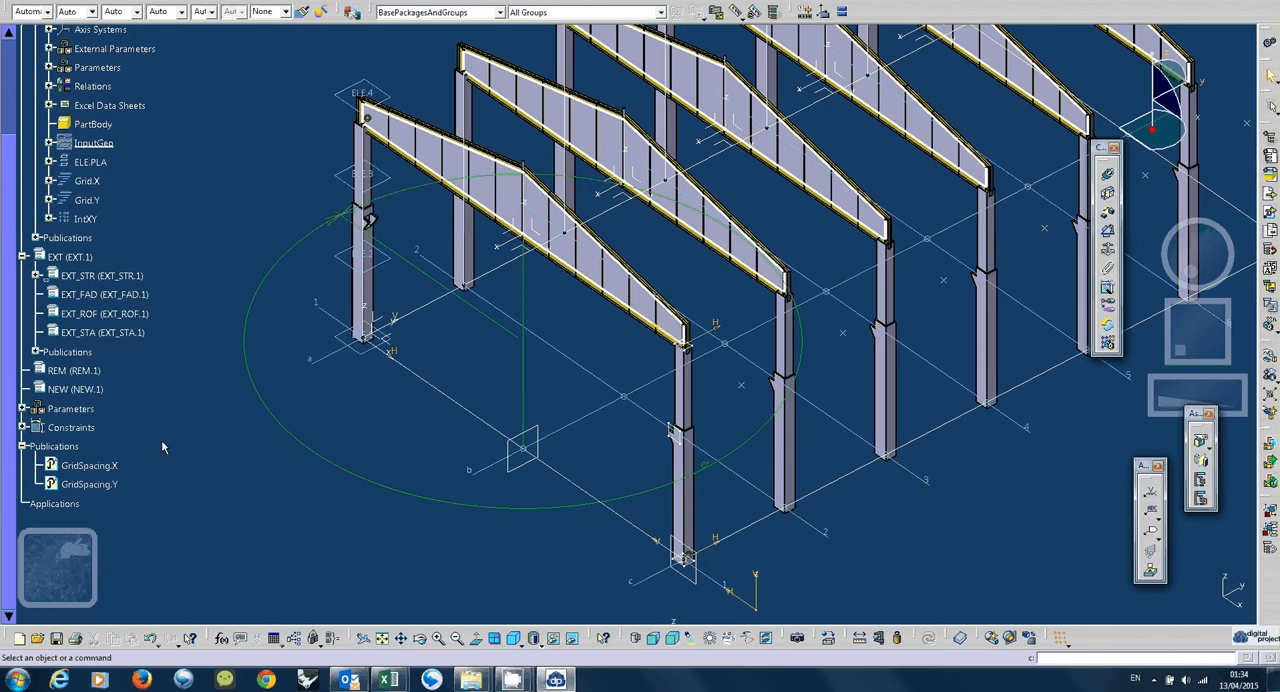
Collapse the GCG part in the specification tree and make the NEW product active.
scroll(161, 440, "up", 5)
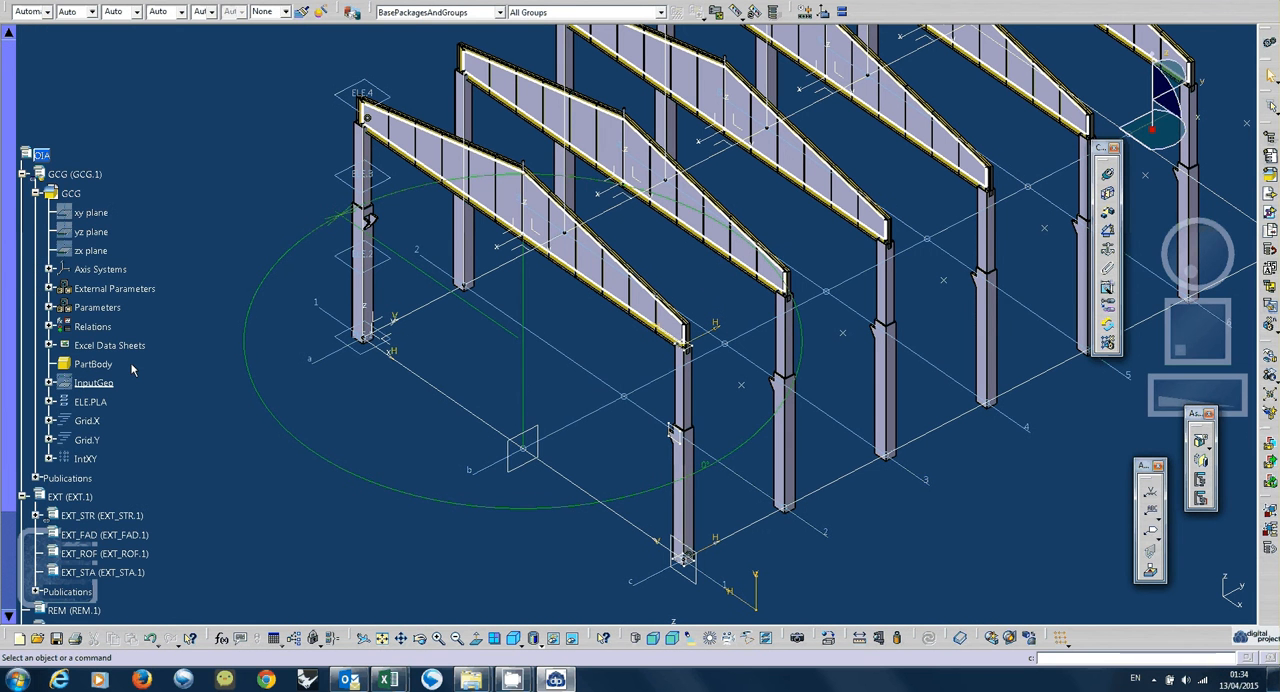
left_click(36, 194)
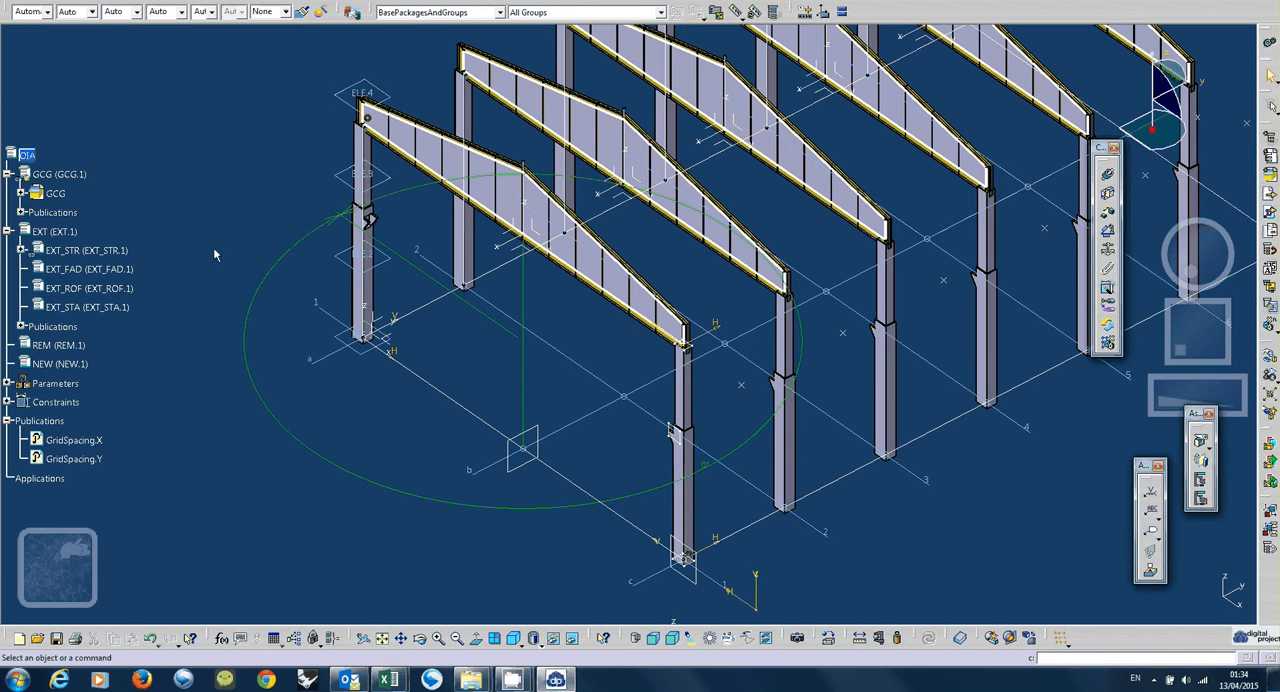
left_click(76, 365)
double_click(76, 365)
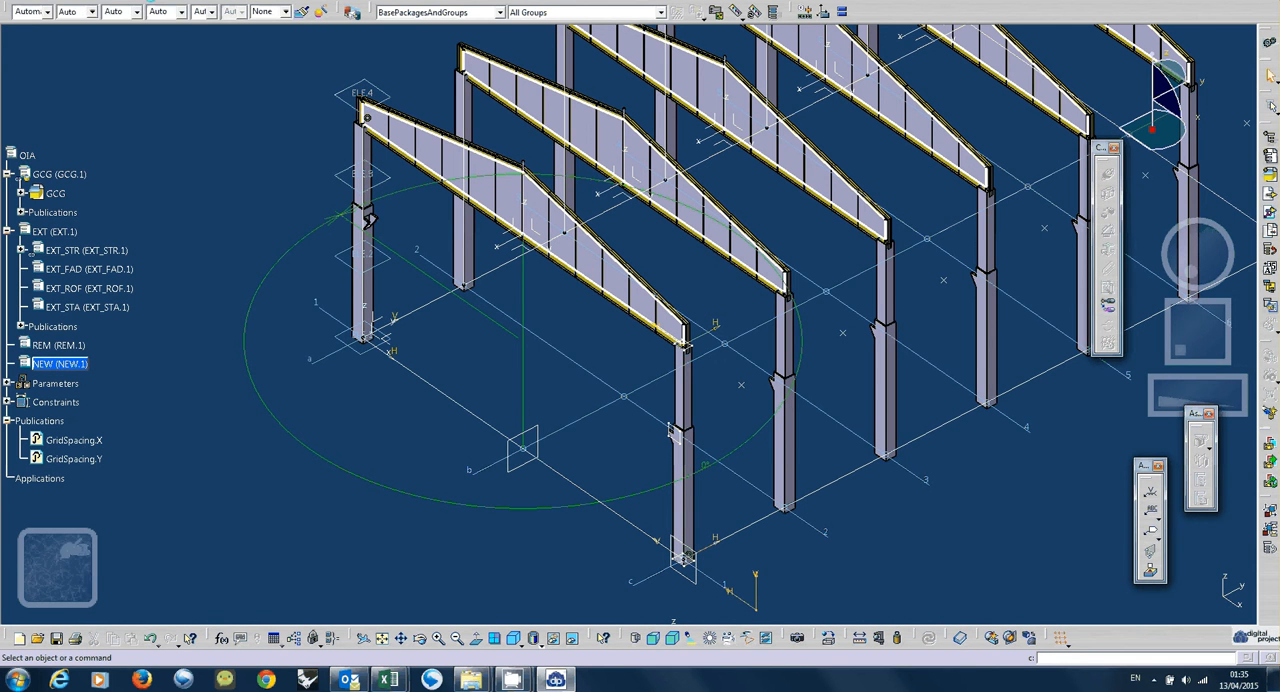
Insert a new product with part number NEW_STR under the NEW product.
left_click(150, 1)
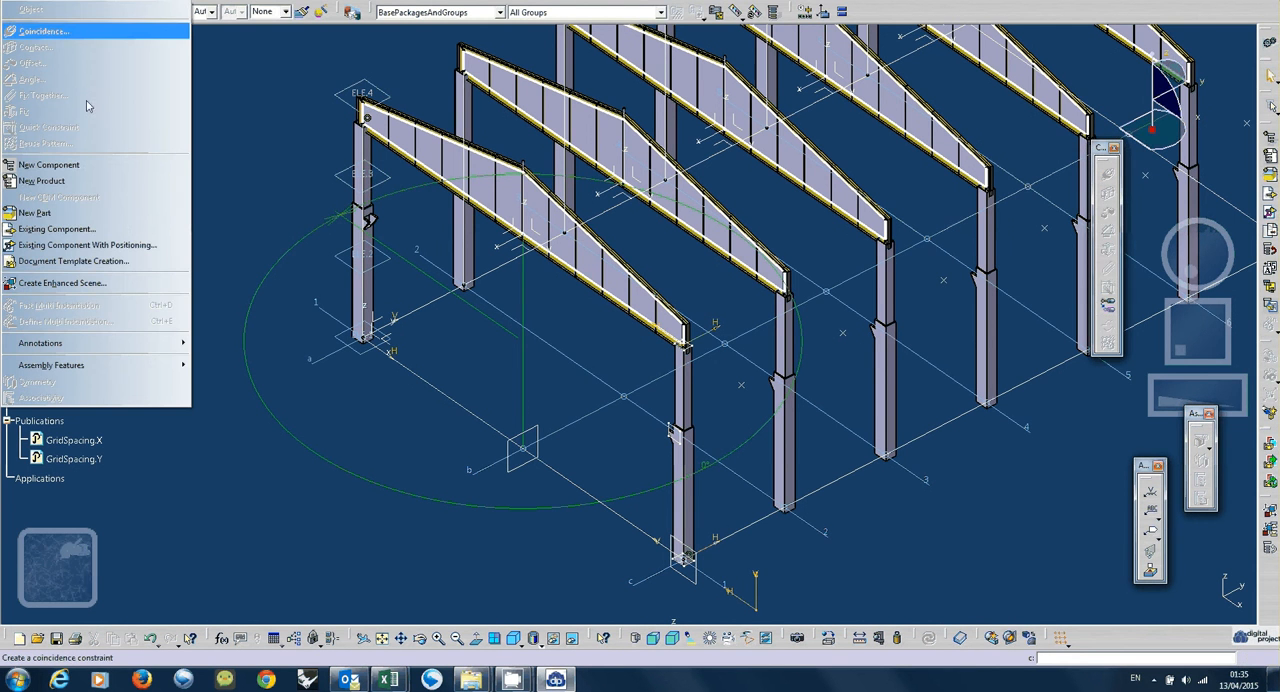
left_click(40, 213)
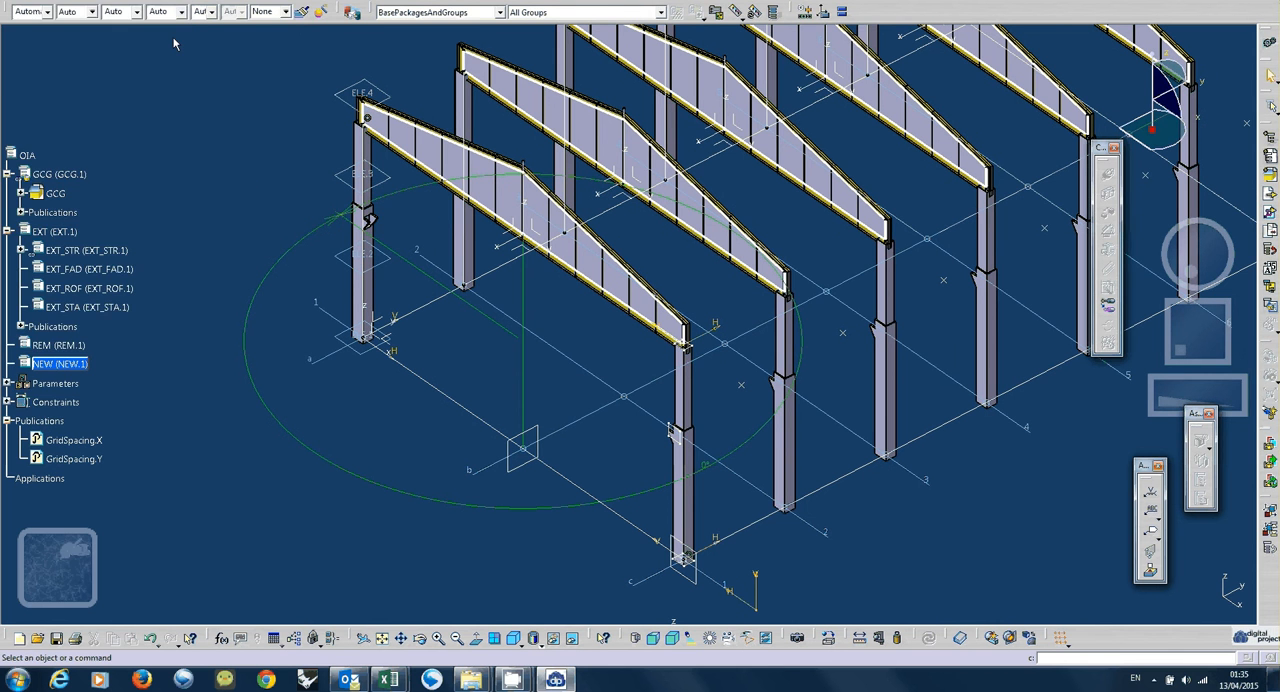
left_click(140, 2)
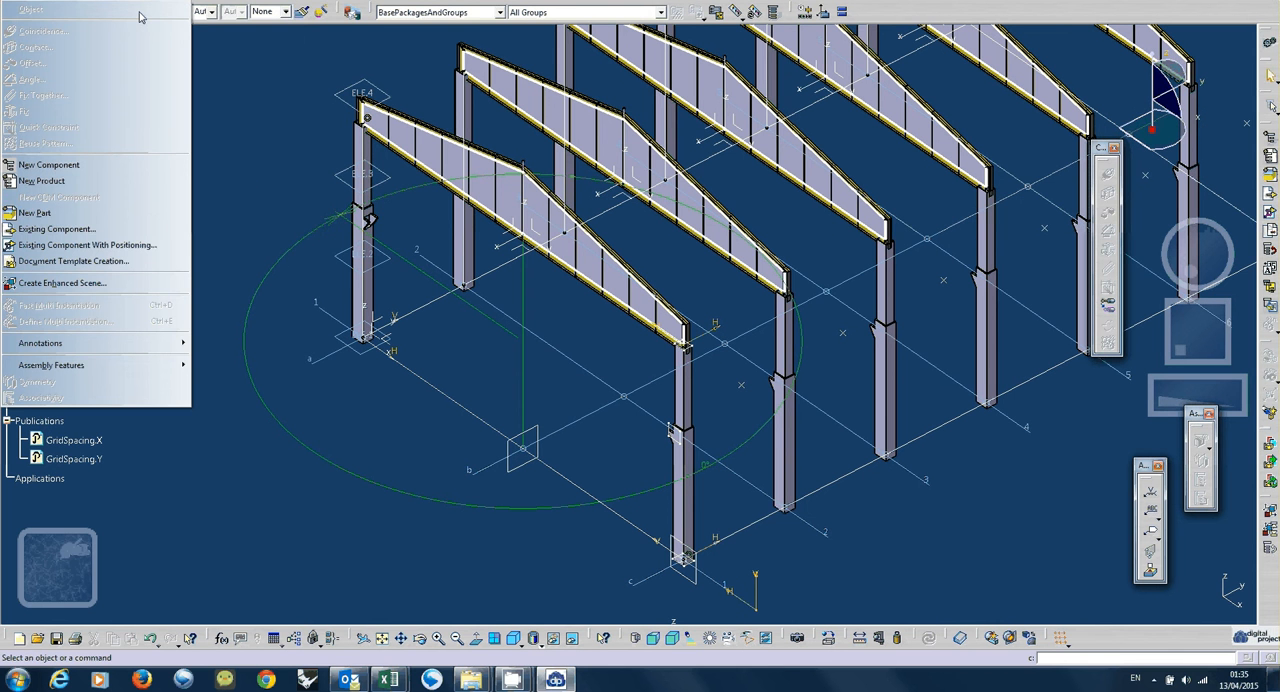
left_click(100, 182)
left_click(85, 364)
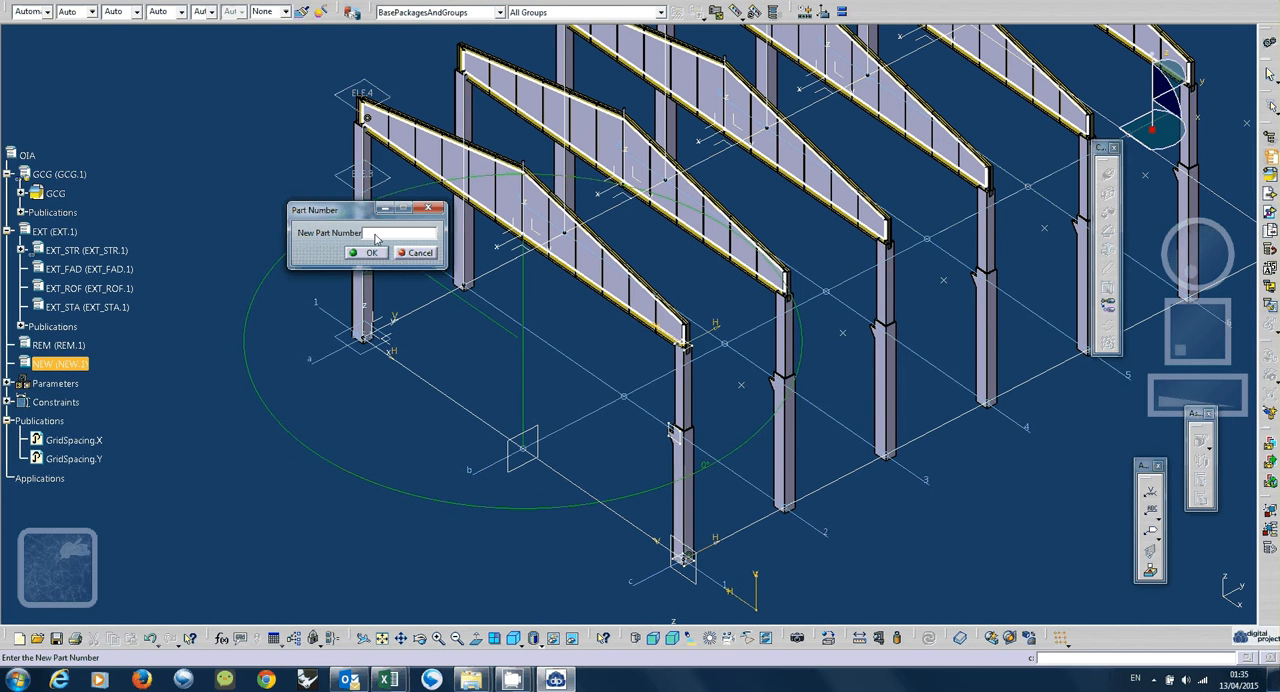
type("NEW_STR")
key("Return")
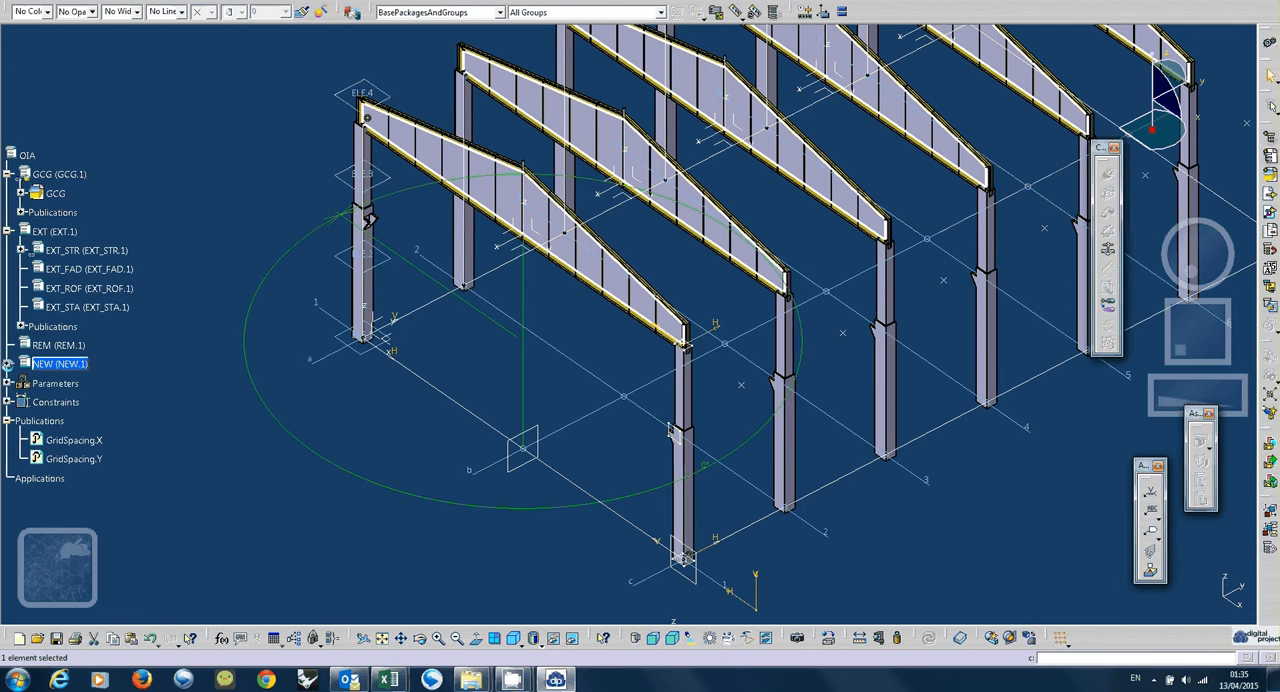
Insert a new part numbered NEW_STR_COL into NEW_STR, using the assembly origin as its origin point.
left_click(8, 364)
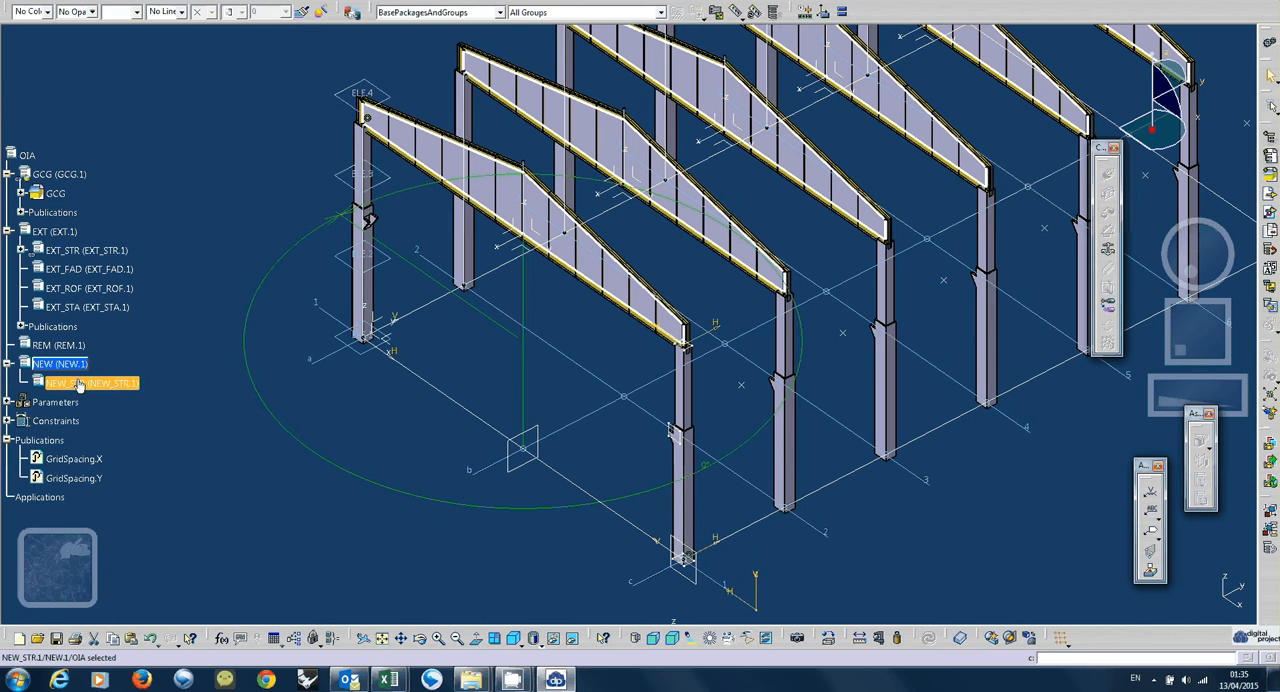
left_click(180, 1)
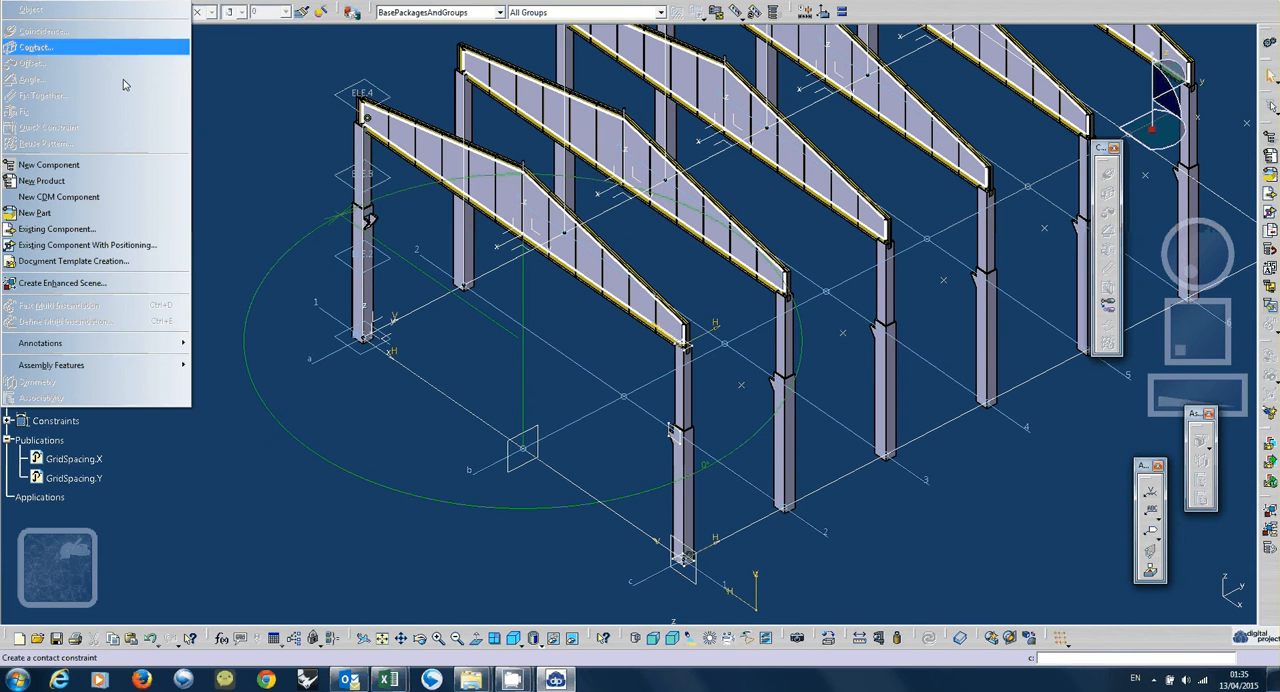
left_click(91, 213)
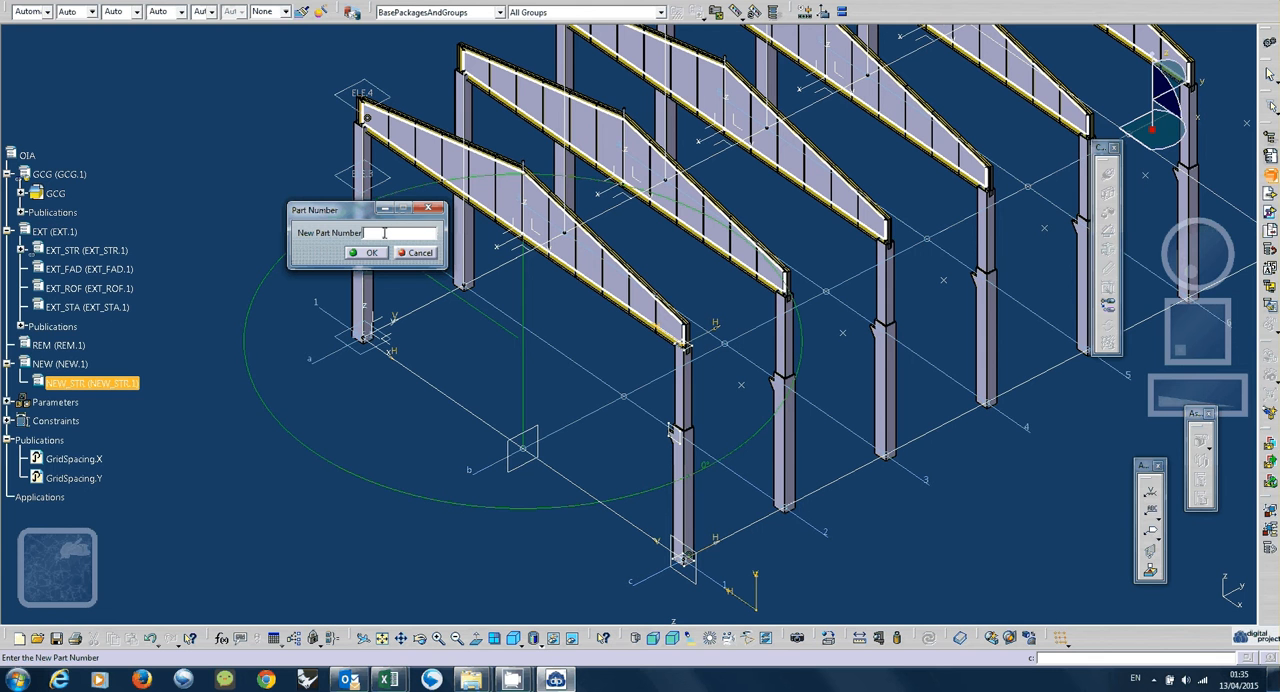
type("NEW_STR_COL")
left_click(367, 253)
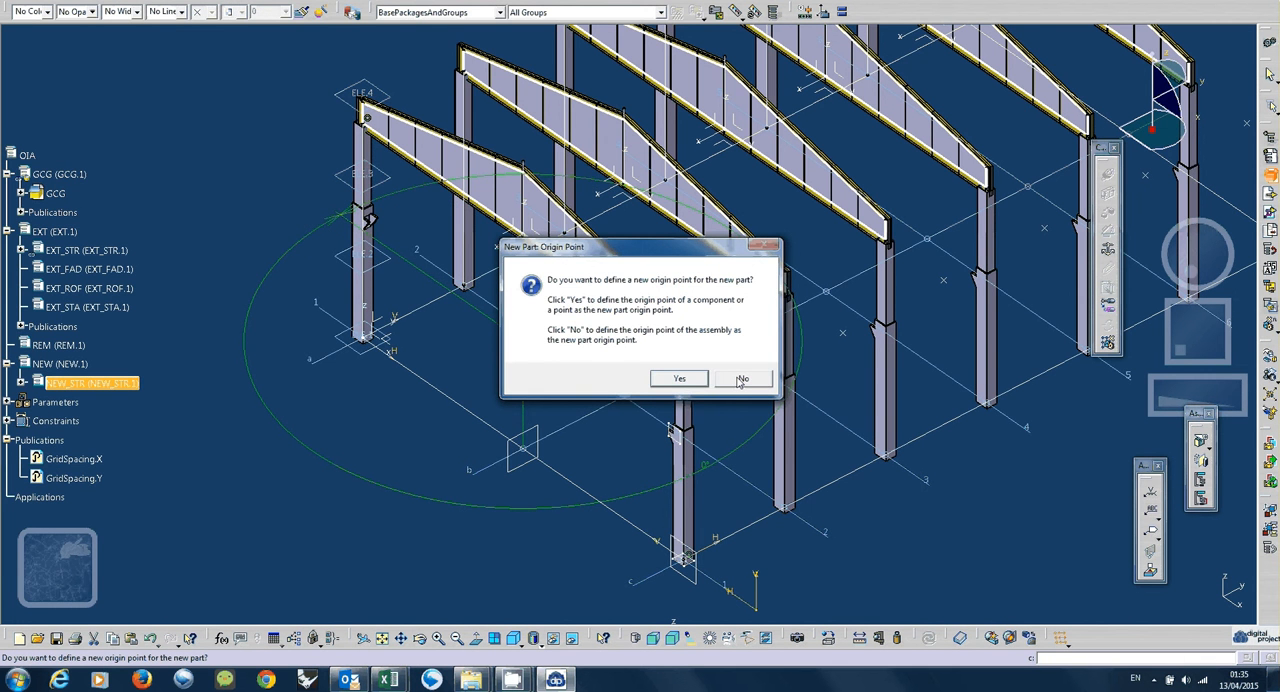
left_click(741, 381)
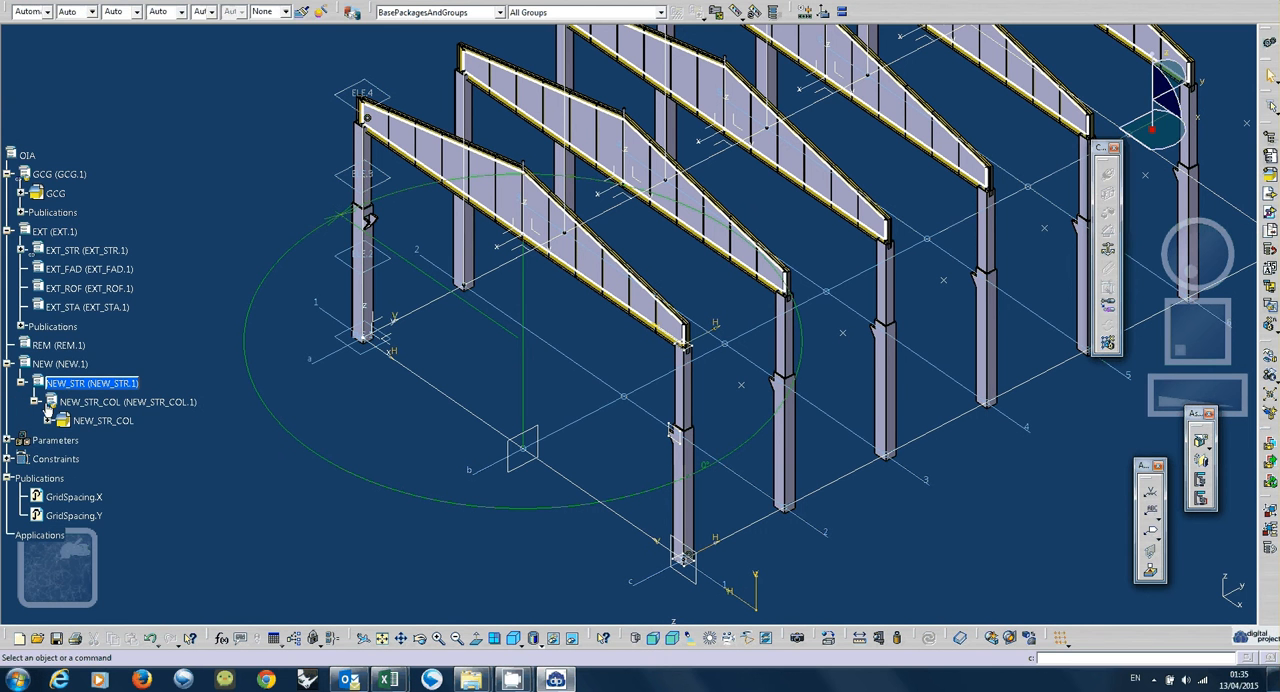
Open the NEW_STR_COL part for editing and hide the EXT product so only the grid is displayed.
double_click(104, 421)
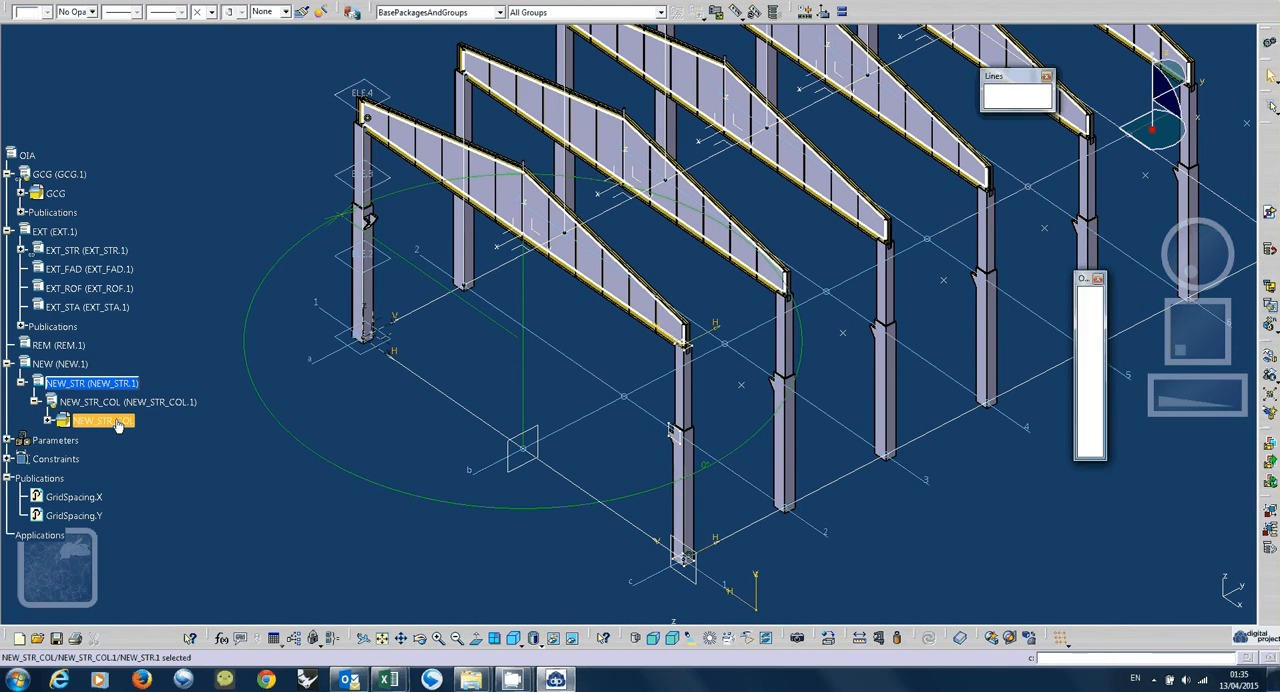
right_click(100, 232)
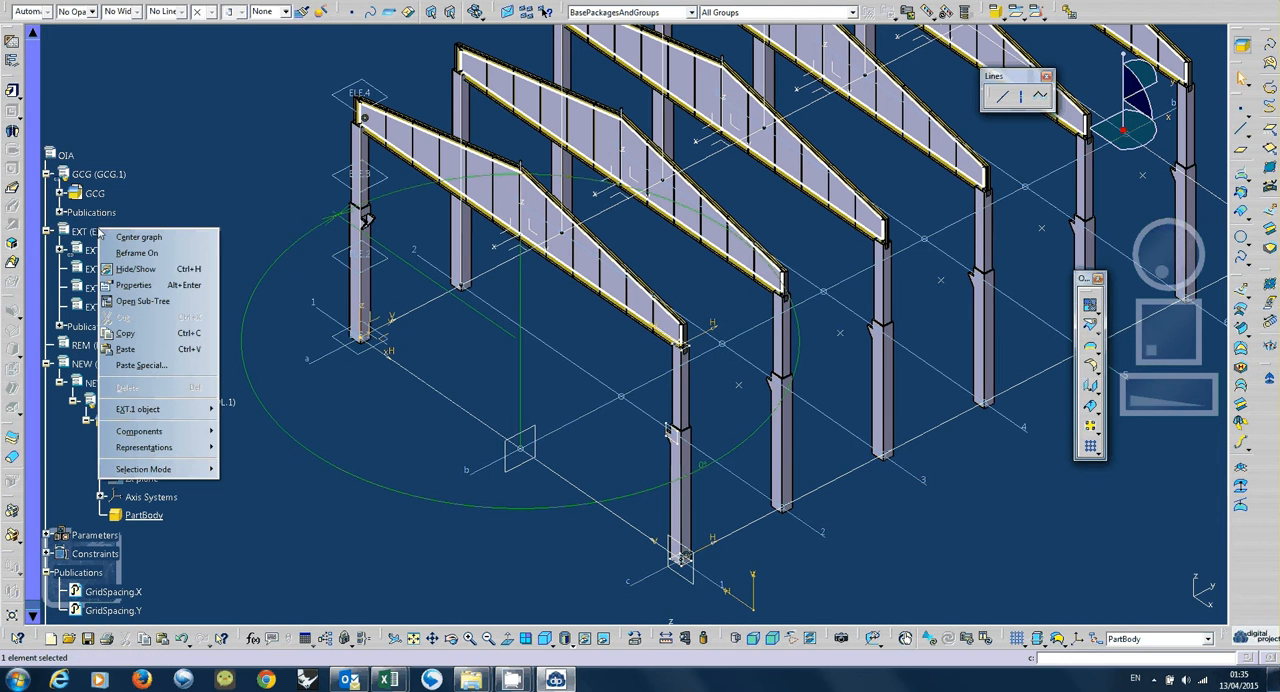
left_click(136, 270)
middle_click_drag(633, 400, 515, 490)
Start a new geometrical set in the NEW_STR_COL part and name it Input.
left_click(143, 515)
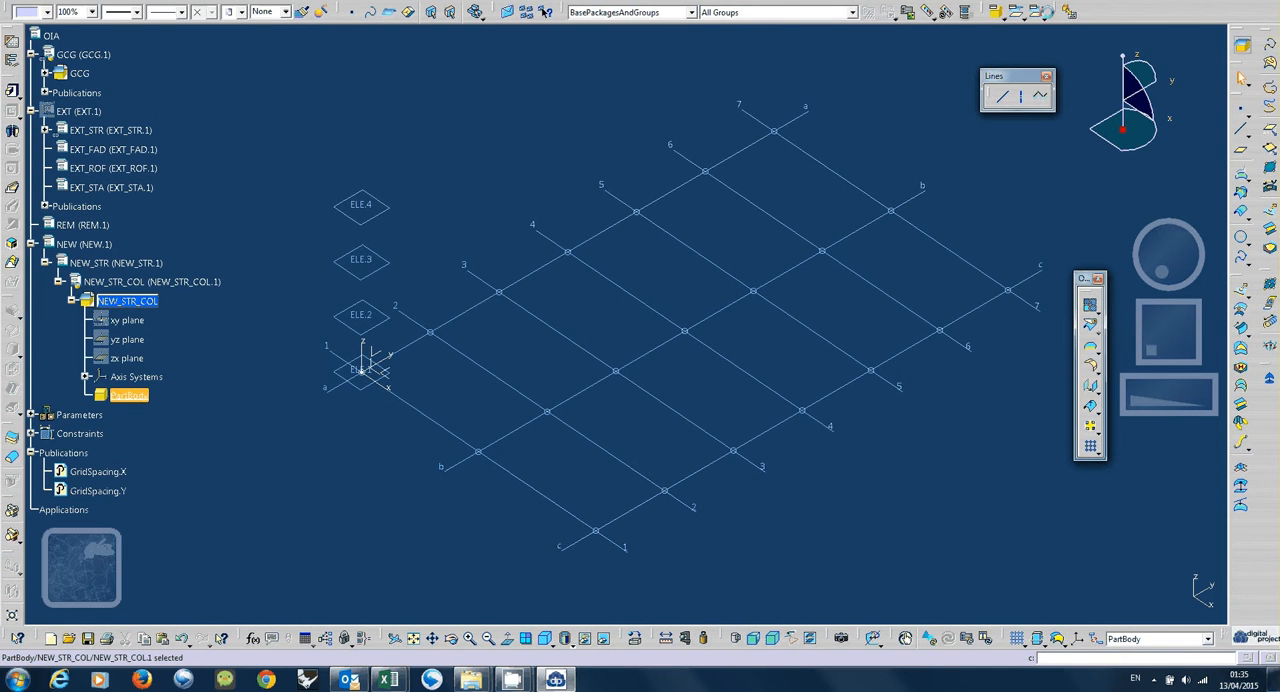
left_click(1017, 14)
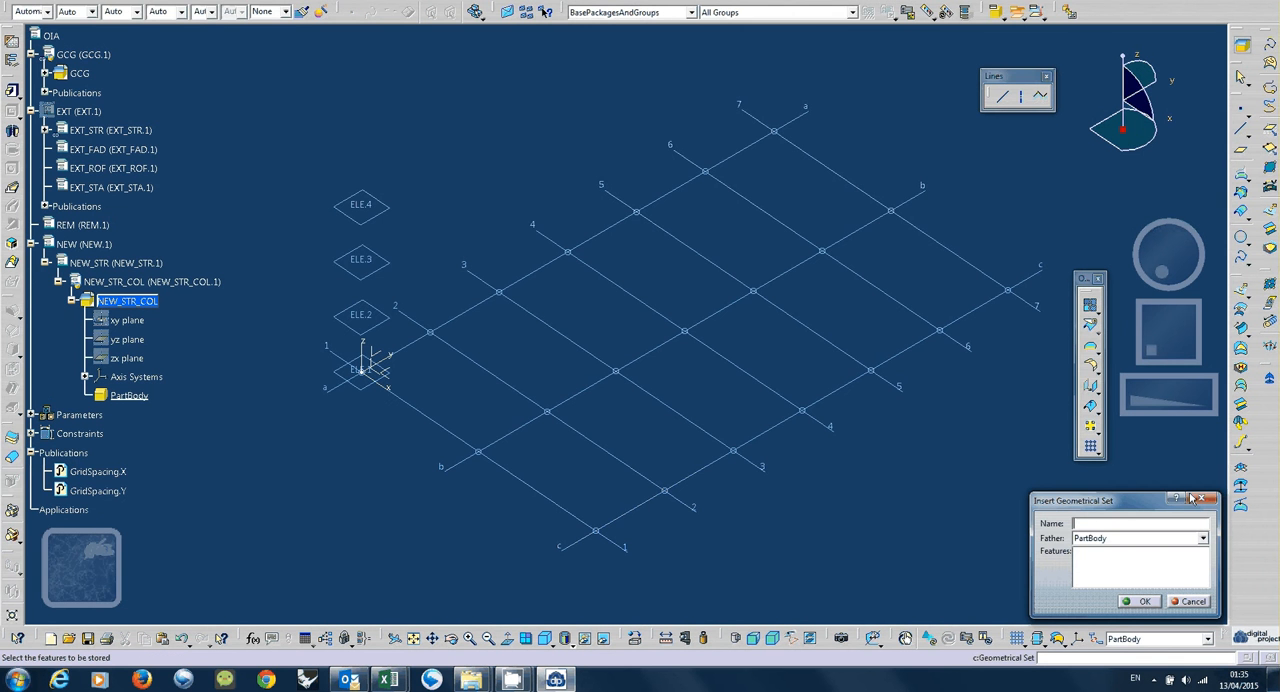
left_click(1203, 538)
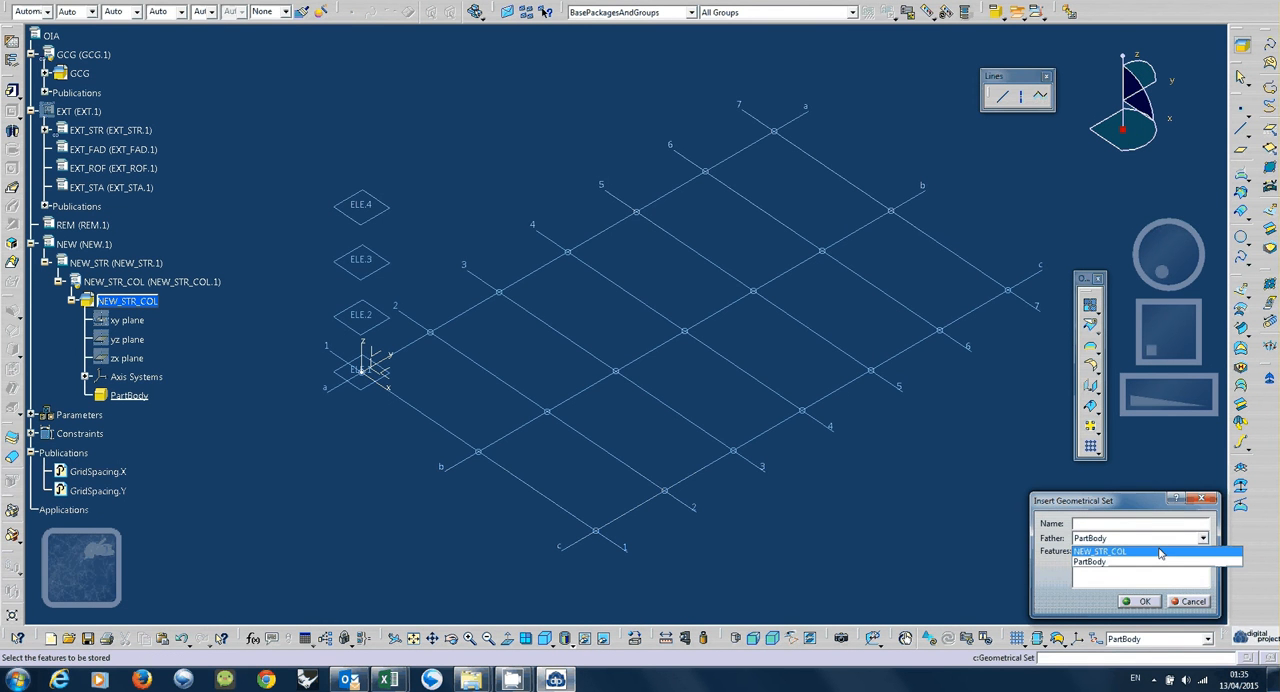
left_click(1151, 527)
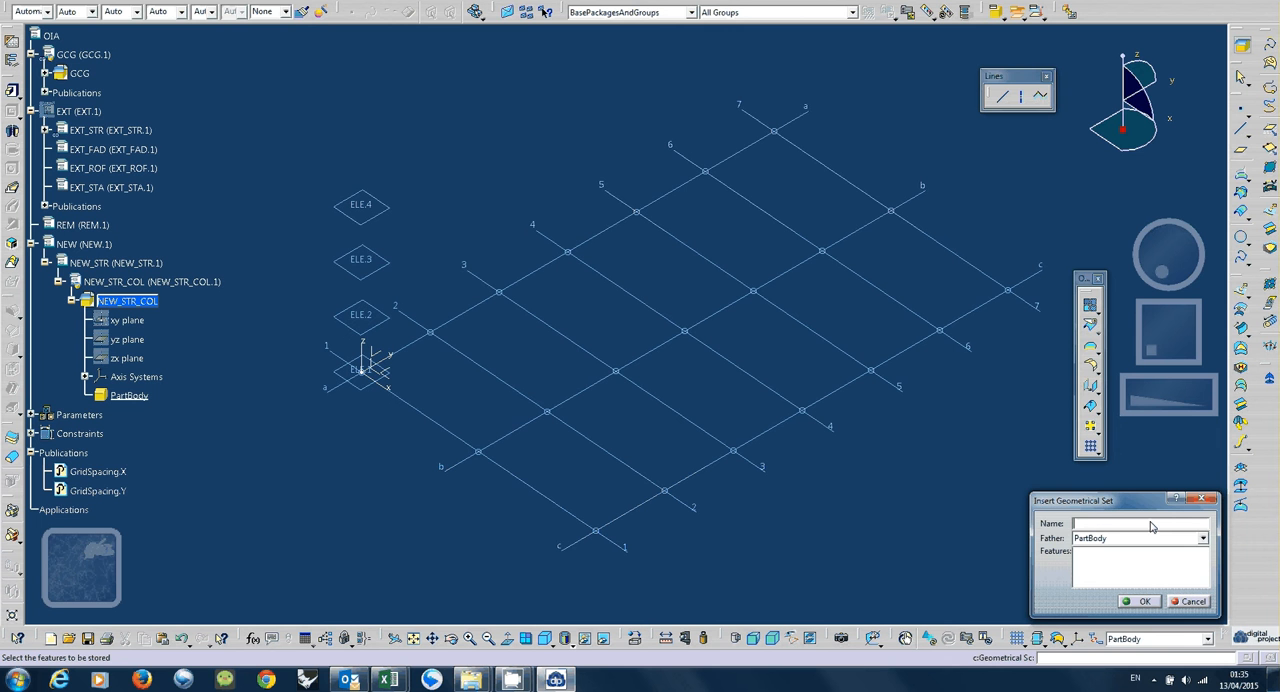
type("Input")
Set NEW_STR_COL as the father of the Input geometrical set and create the set.
left_click(1170, 538)
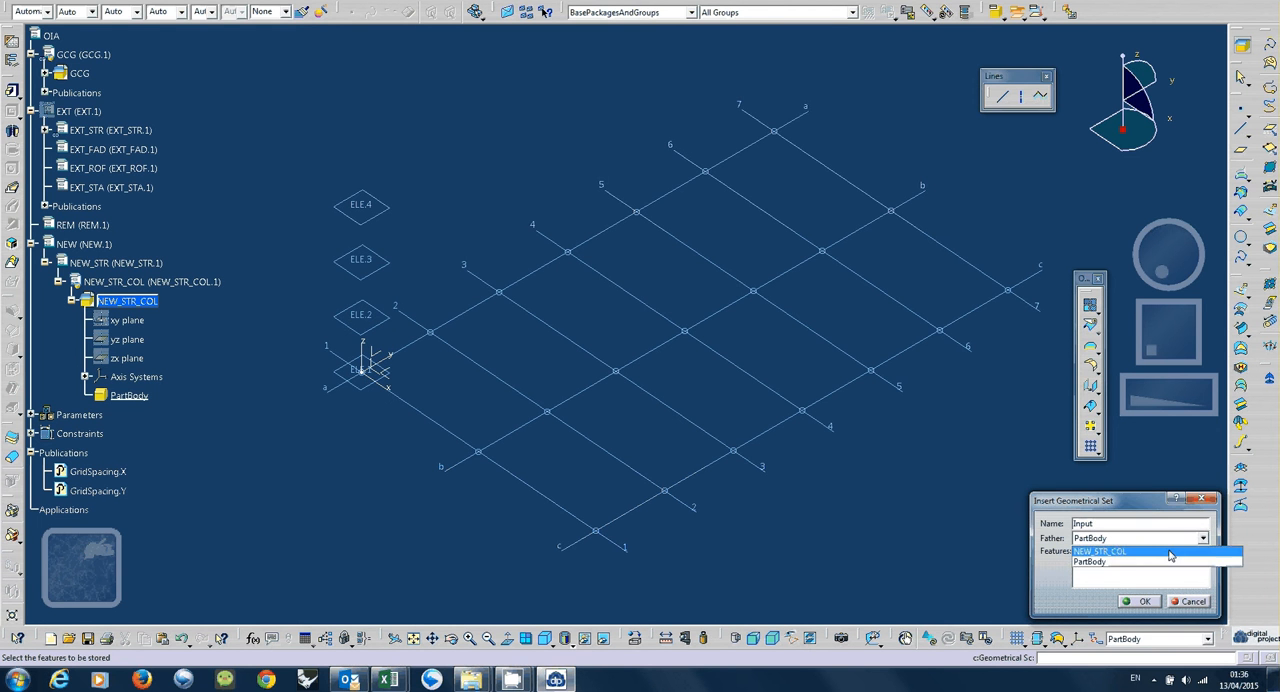
left_click(1165, 561)
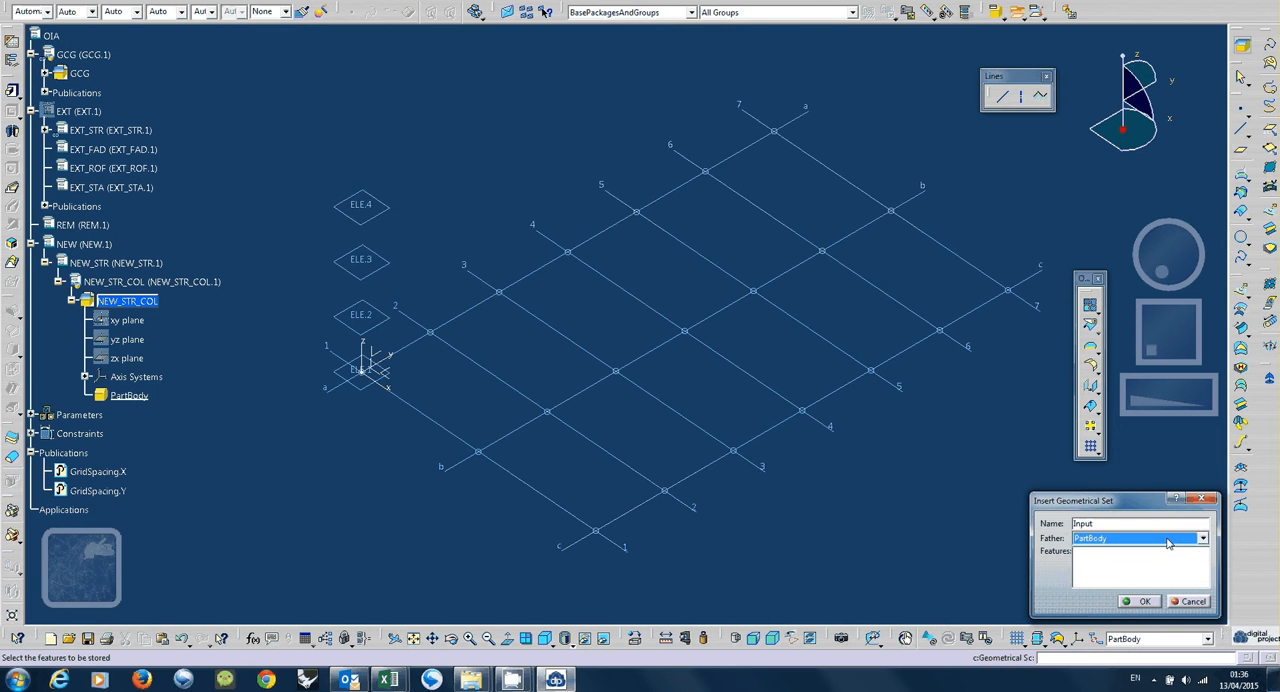
left_click(1186, 540)
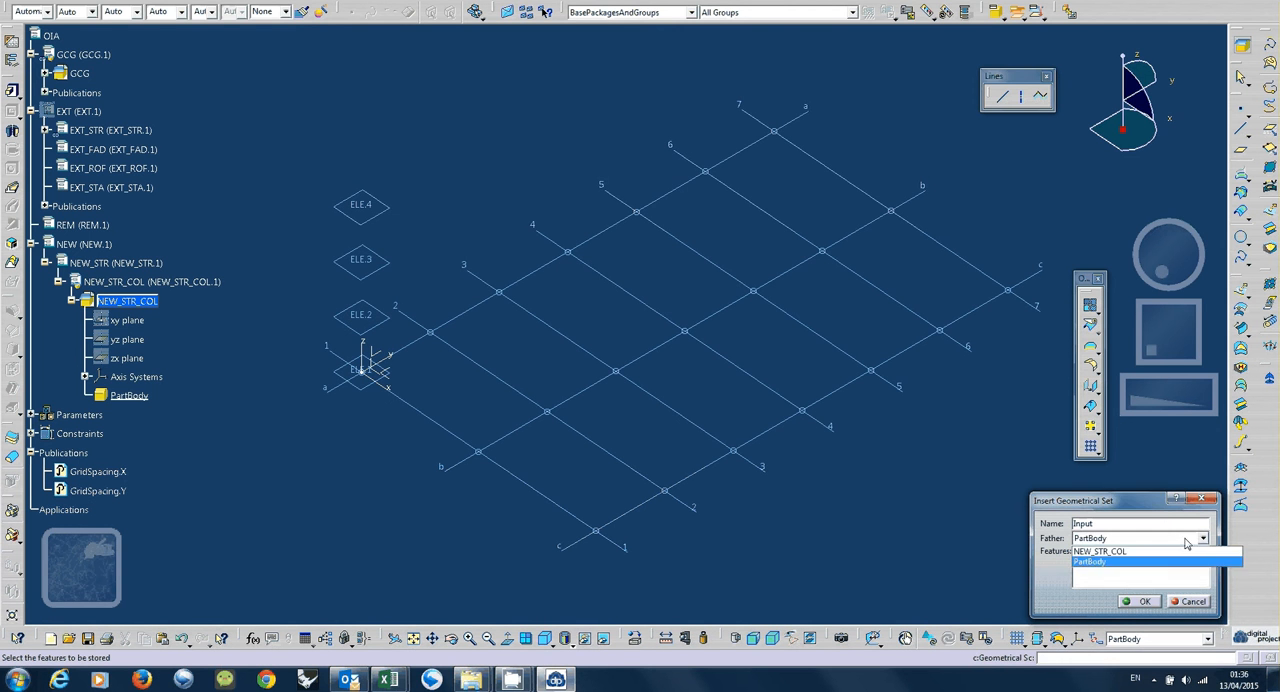
left_click(1172, 562)
left_click(1170, 538)
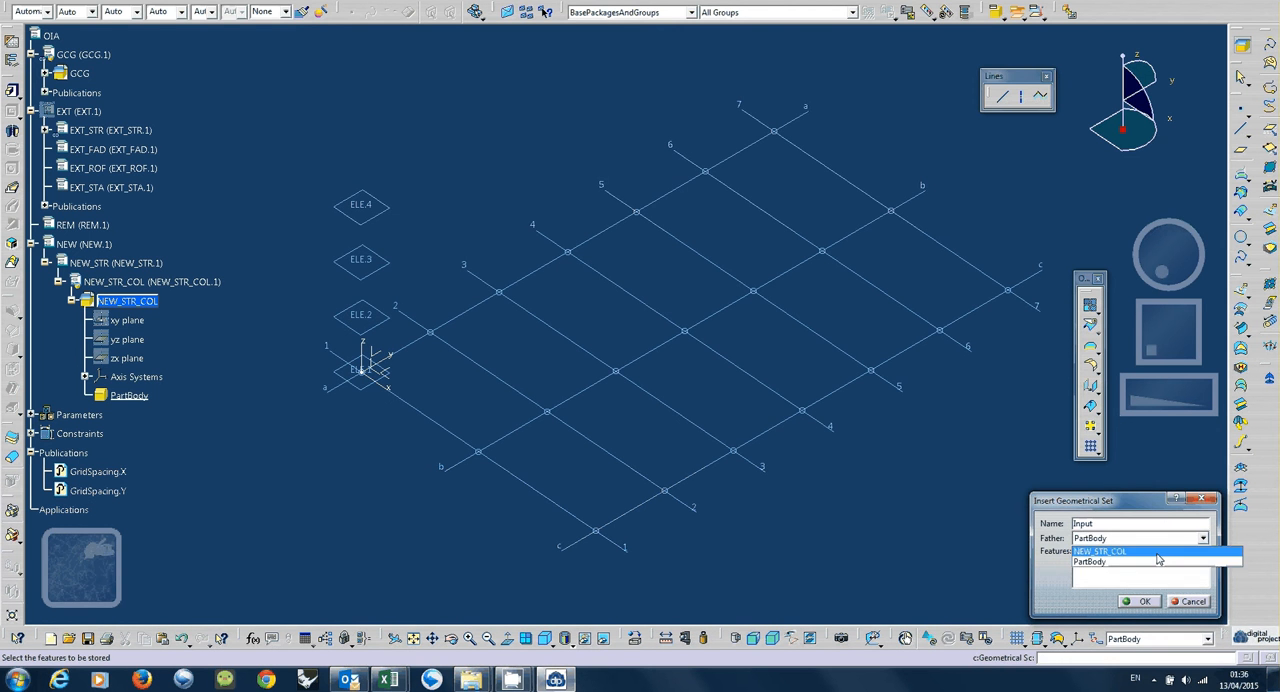
left_click(1150, 552)
left_click(1145, 602)
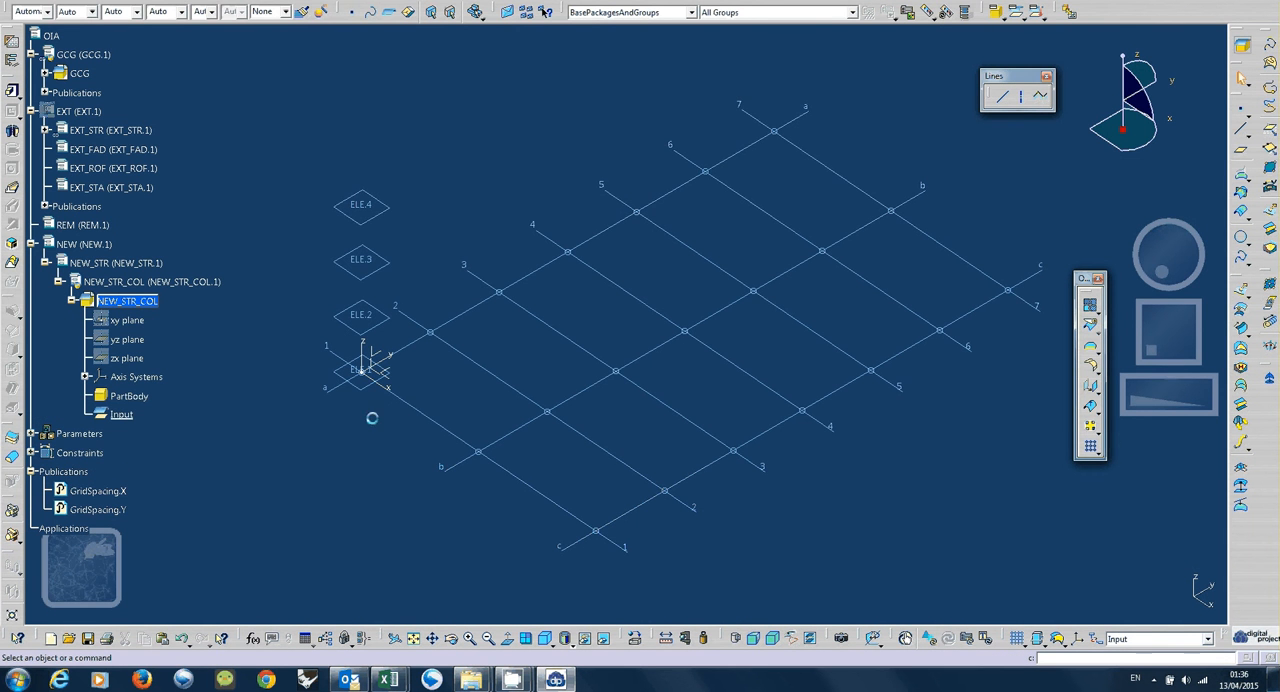
Using the standard top view, select all grid intersection points along gridlines a and c.
mouse_move(466, 466)
middle_mouse_down()
mouse_move(527, 502)
mouse_move(606, 520)
mouse_move(686, 383)
mouse_move(710, 374)
middle_mouse_up()
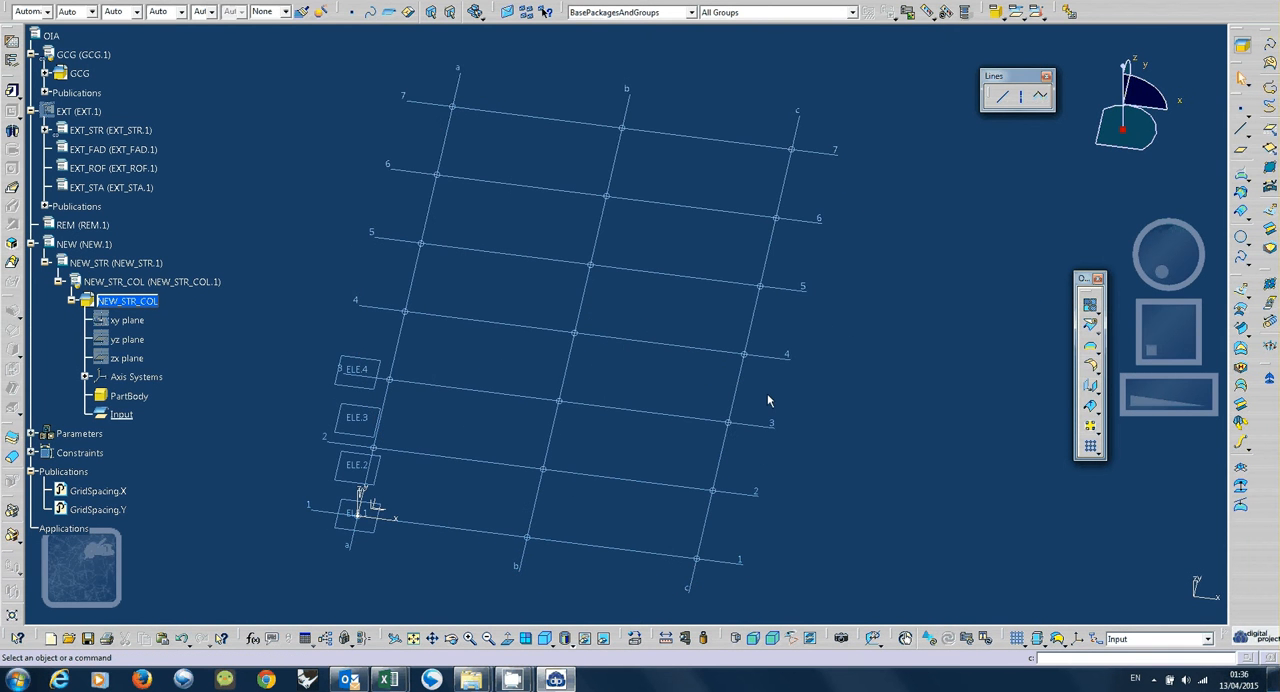
middle_click_drag(569, 509, 600, 526)
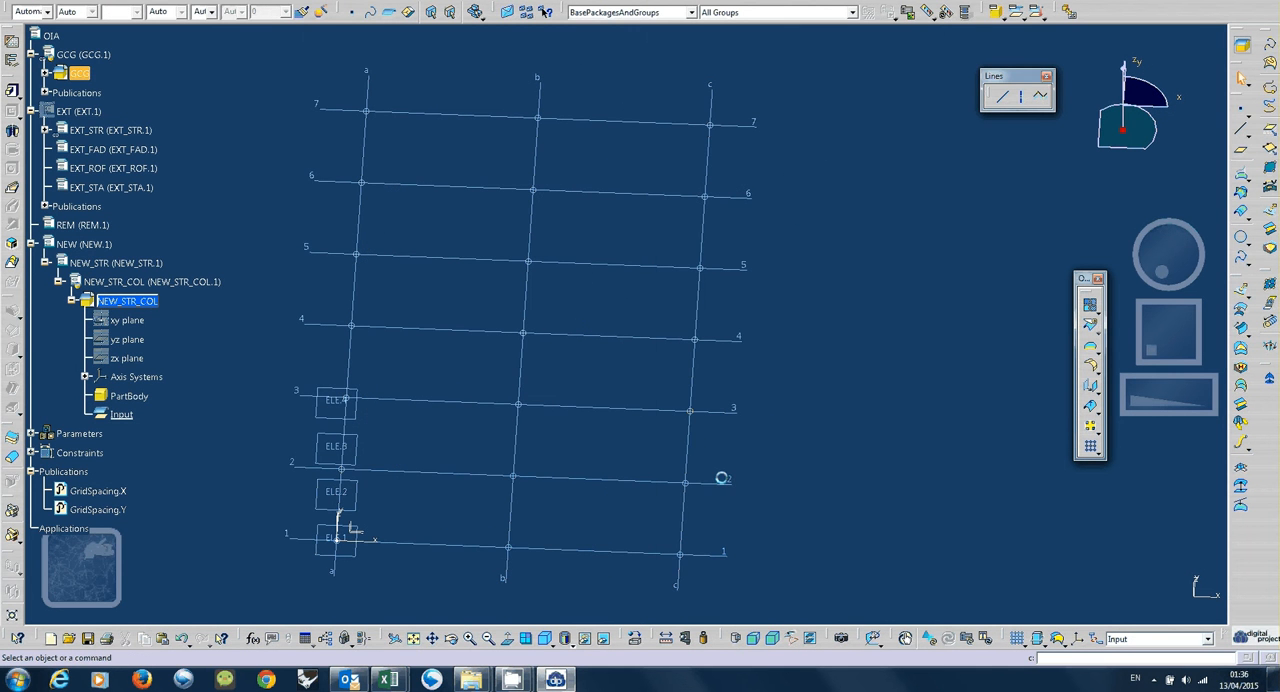
left_click_drag(652, 96, 708, 572)
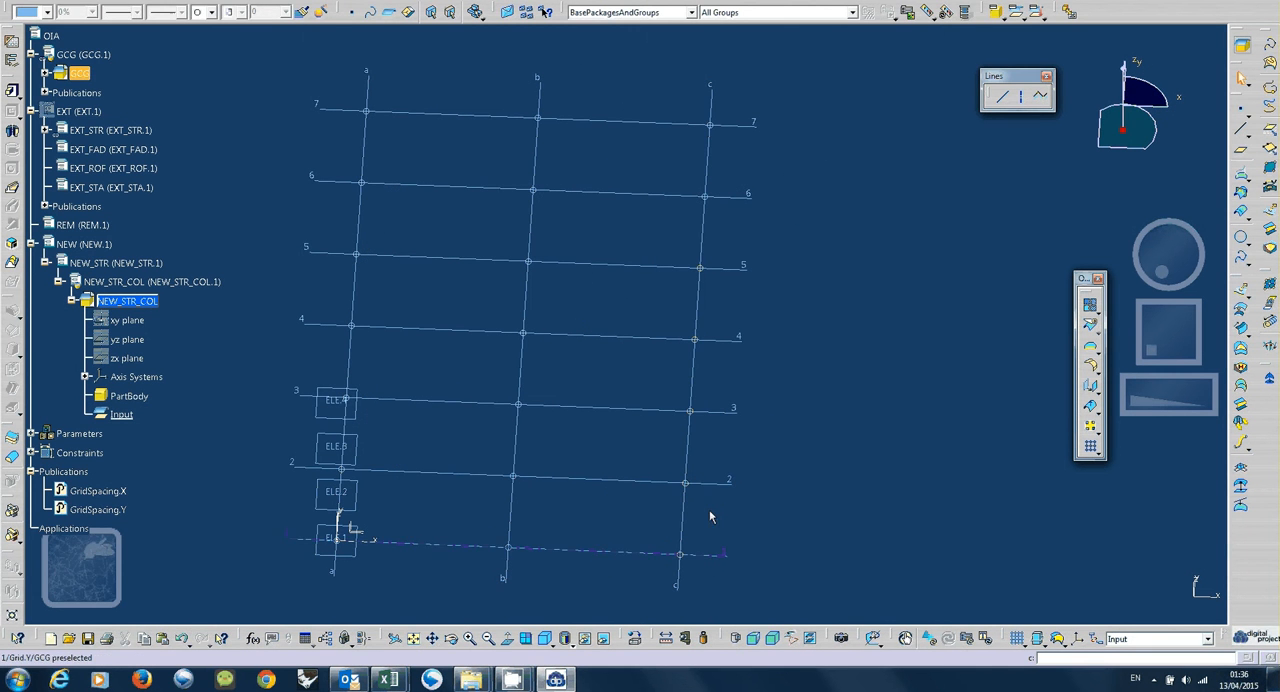
left_click(550, 648)
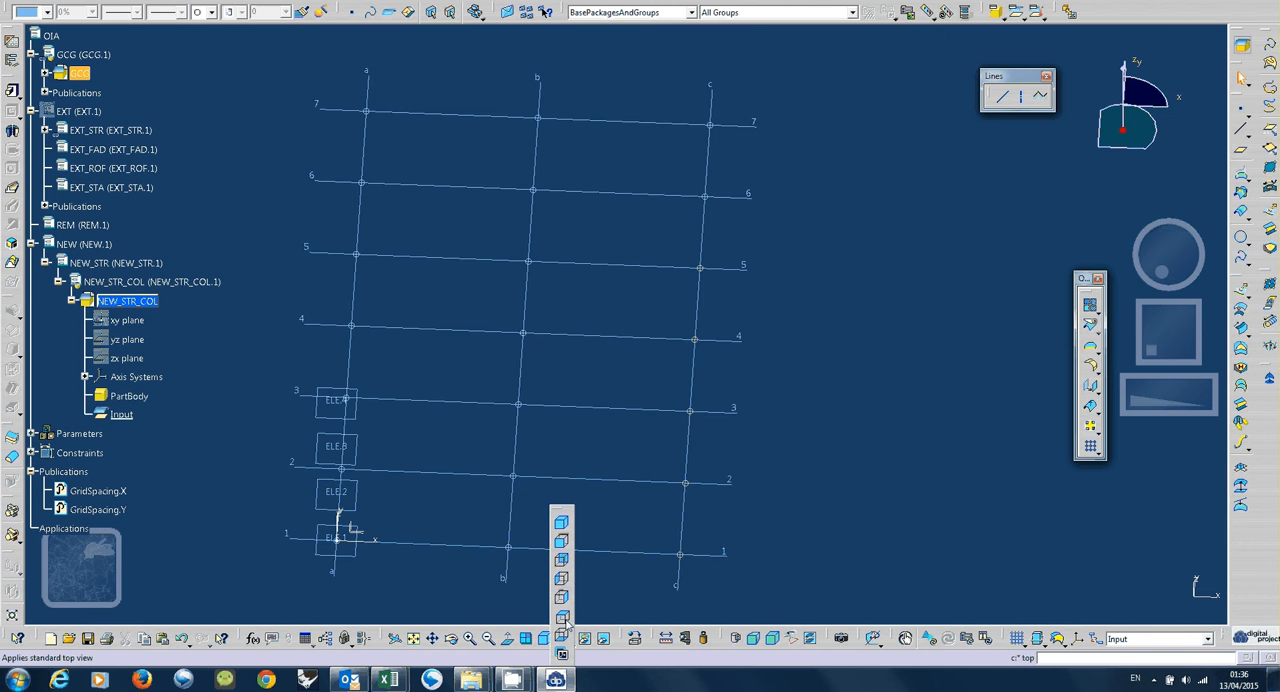
left_click(563, 619)
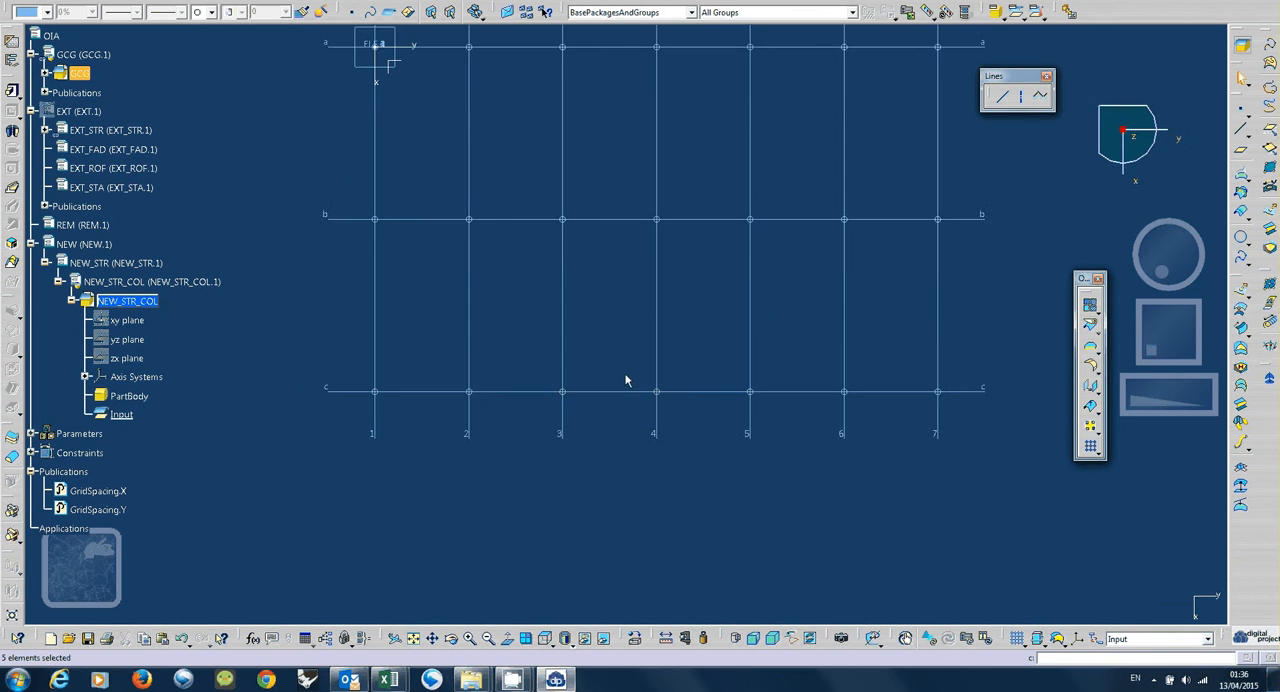
middle_click_drag(626, 380, 603, 486)
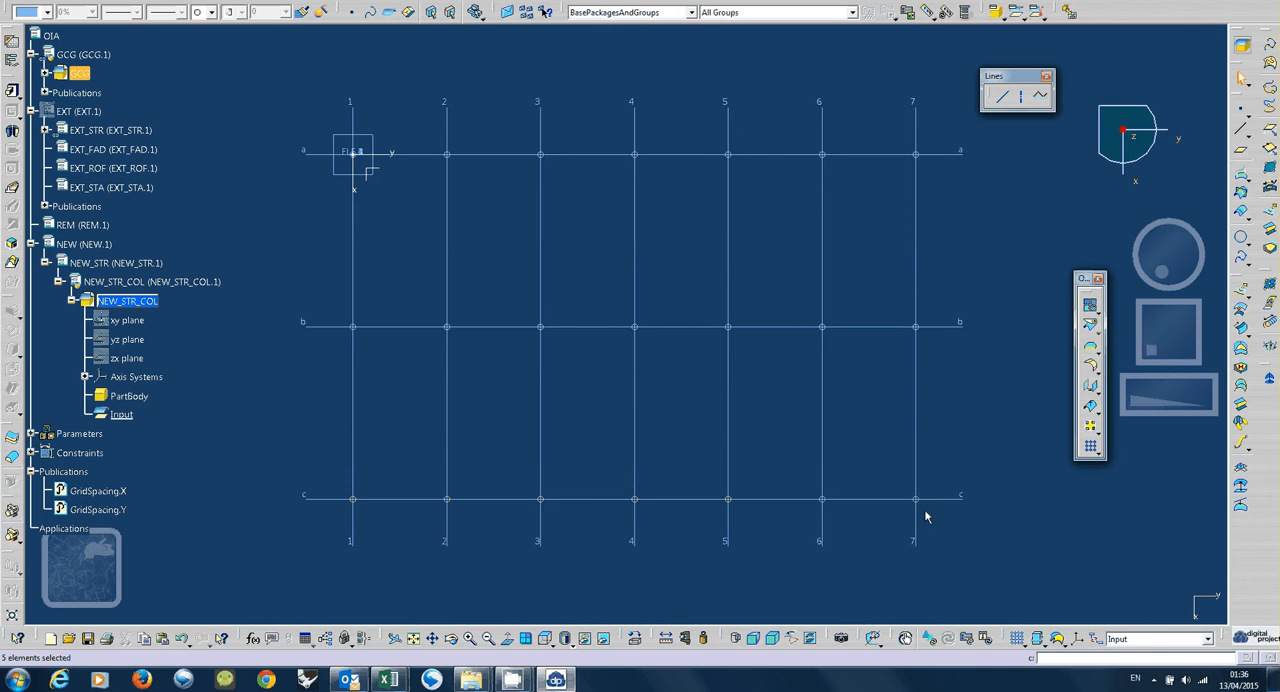
left_click_drag(925, 516, 931, 514)
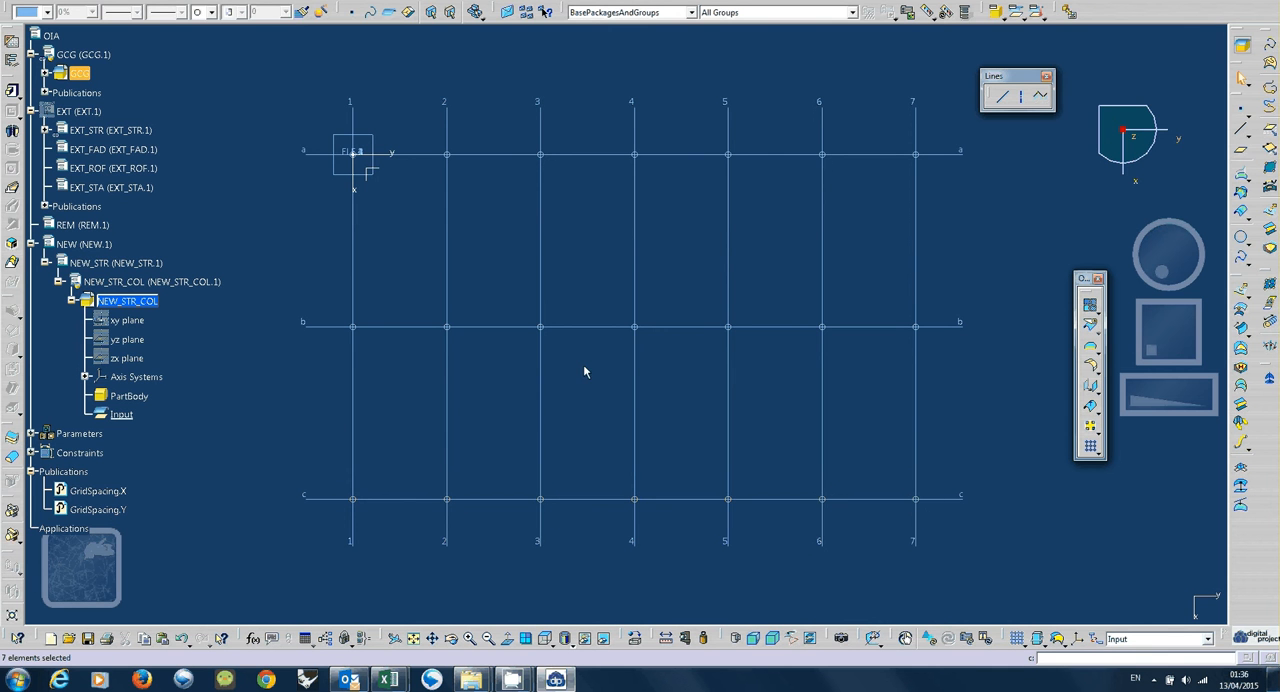
left_click(375, 160)
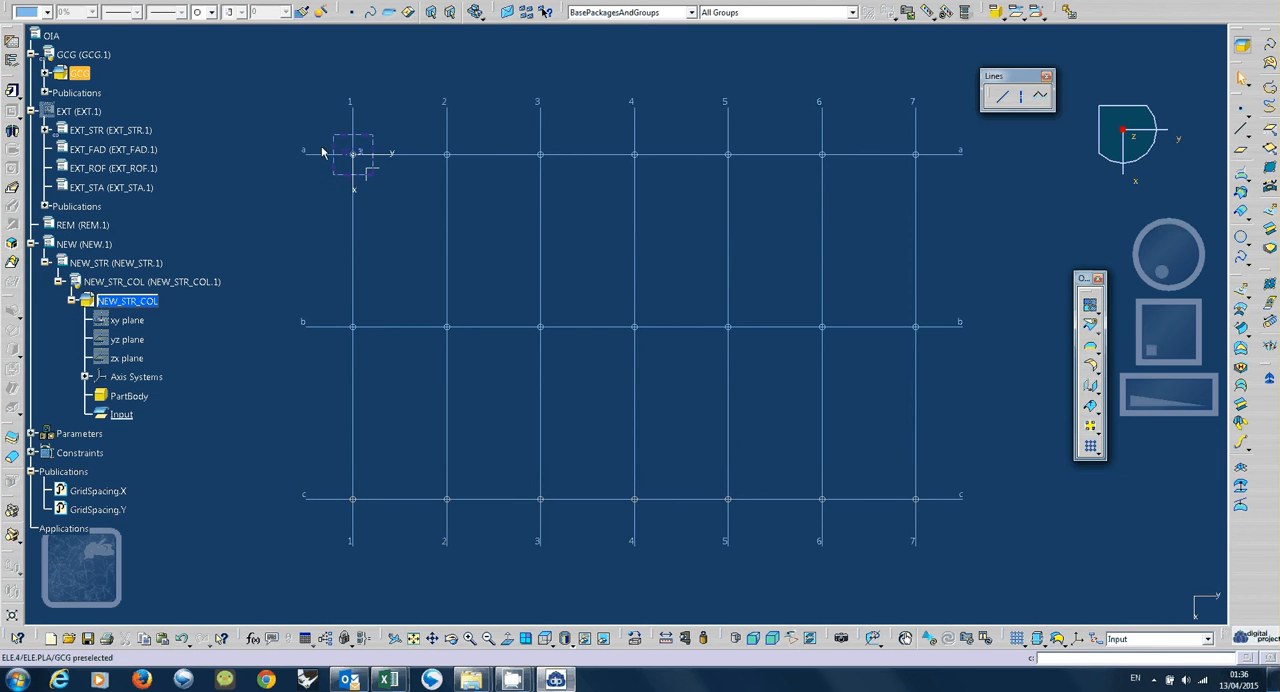
left_click(938, 157, "ctrl")
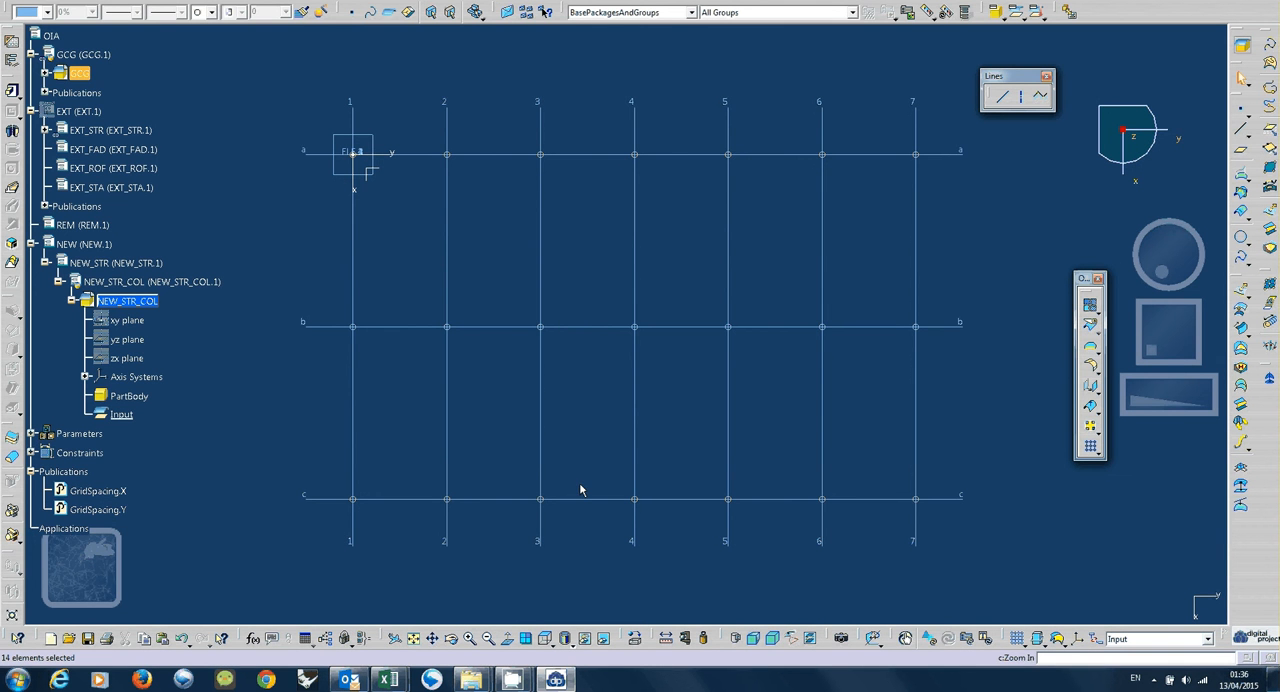
middle_click_drag(583, 496, 597, 417)
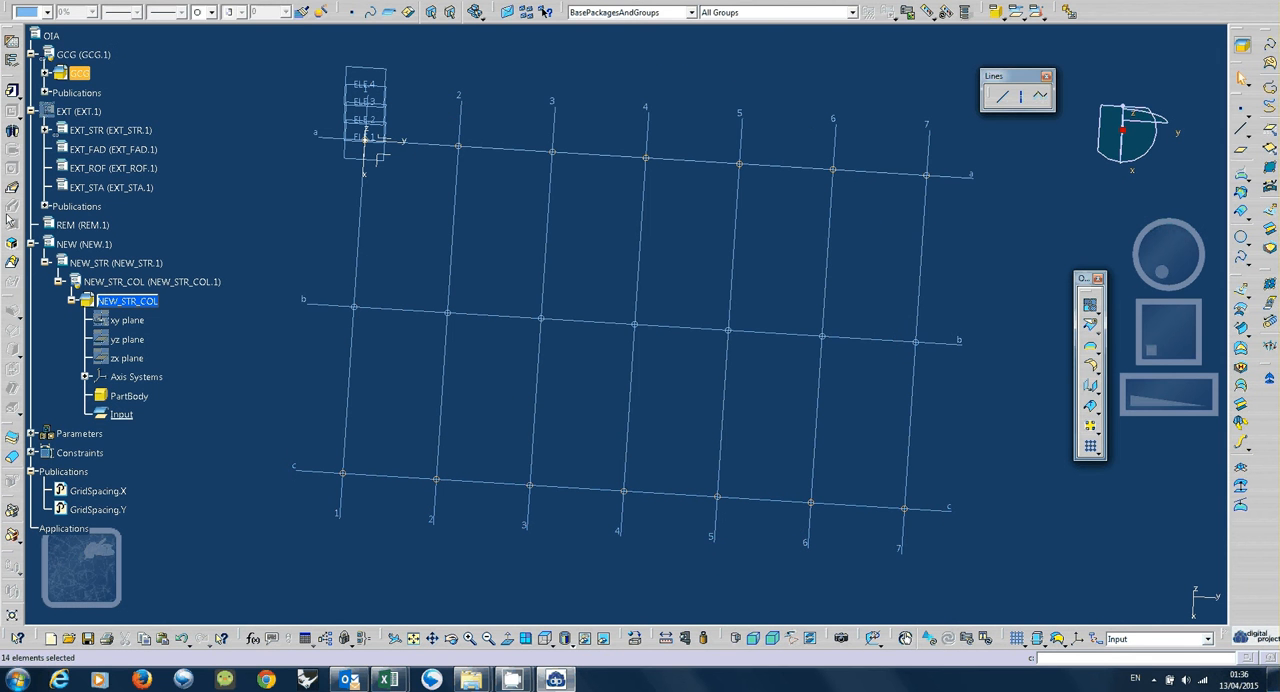
Switch to the Architecture and Structures workbench, keeping the grid intersection points selected.
left_click(1246, 48)
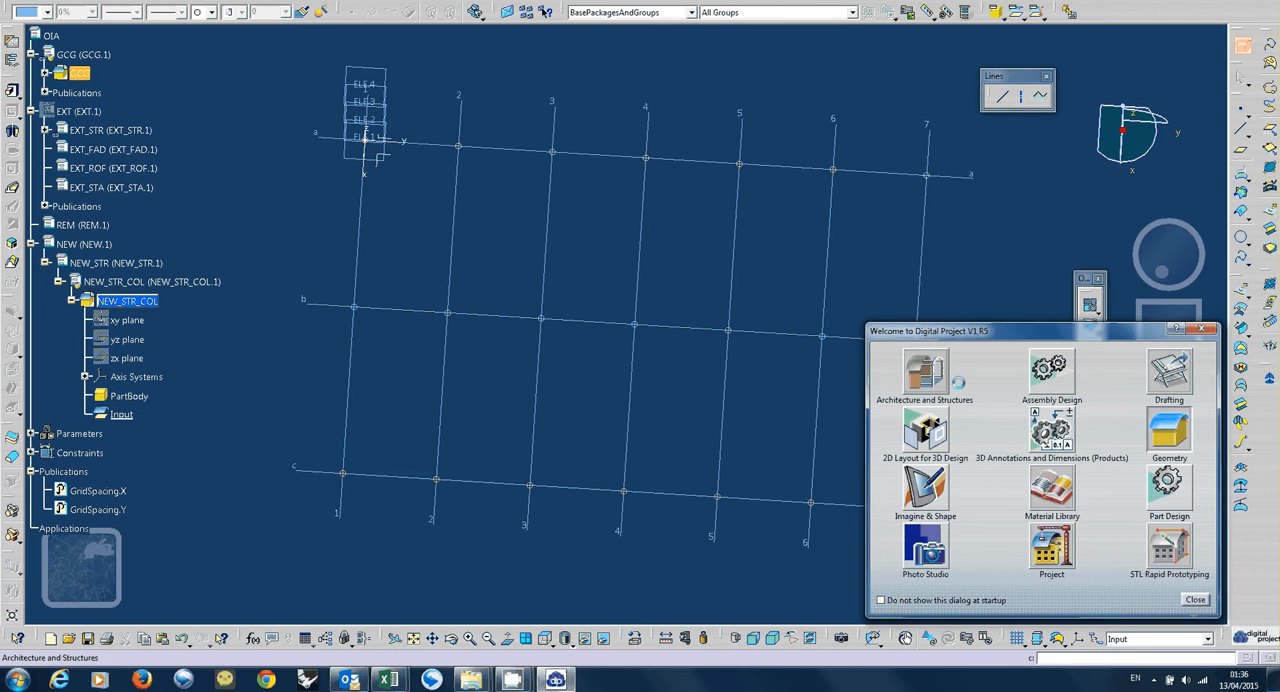
left_click(955, 381)
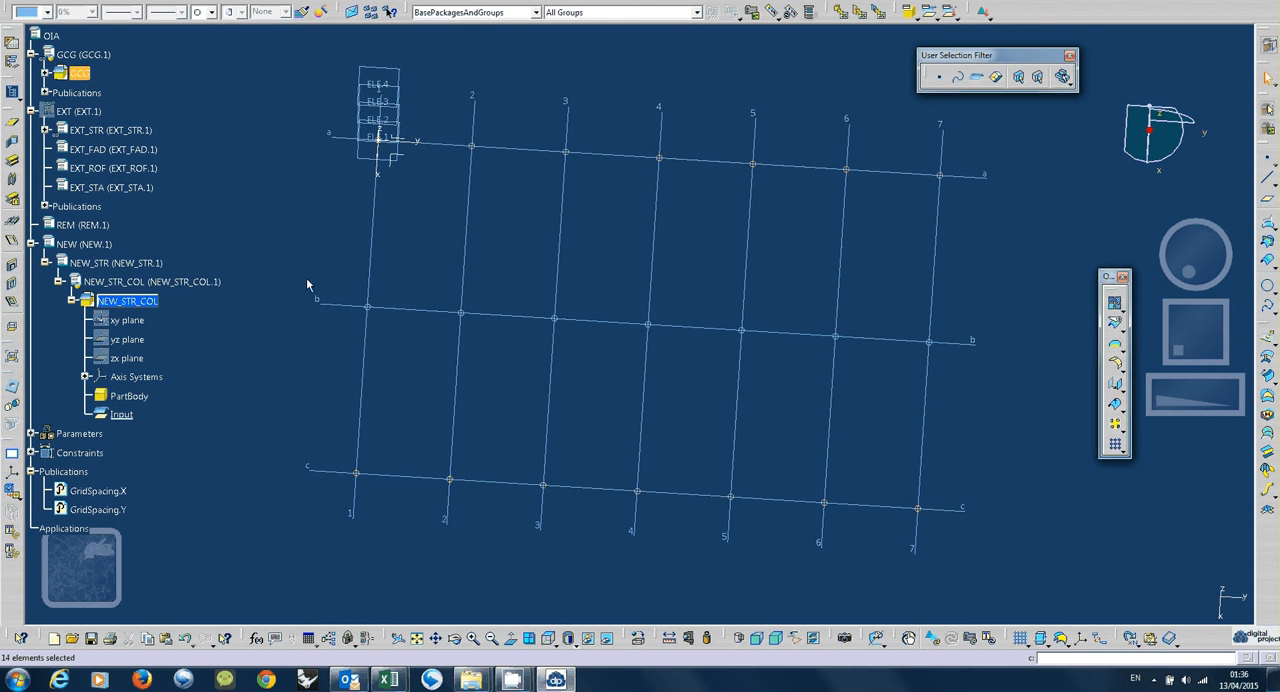
left_click(13, 181)
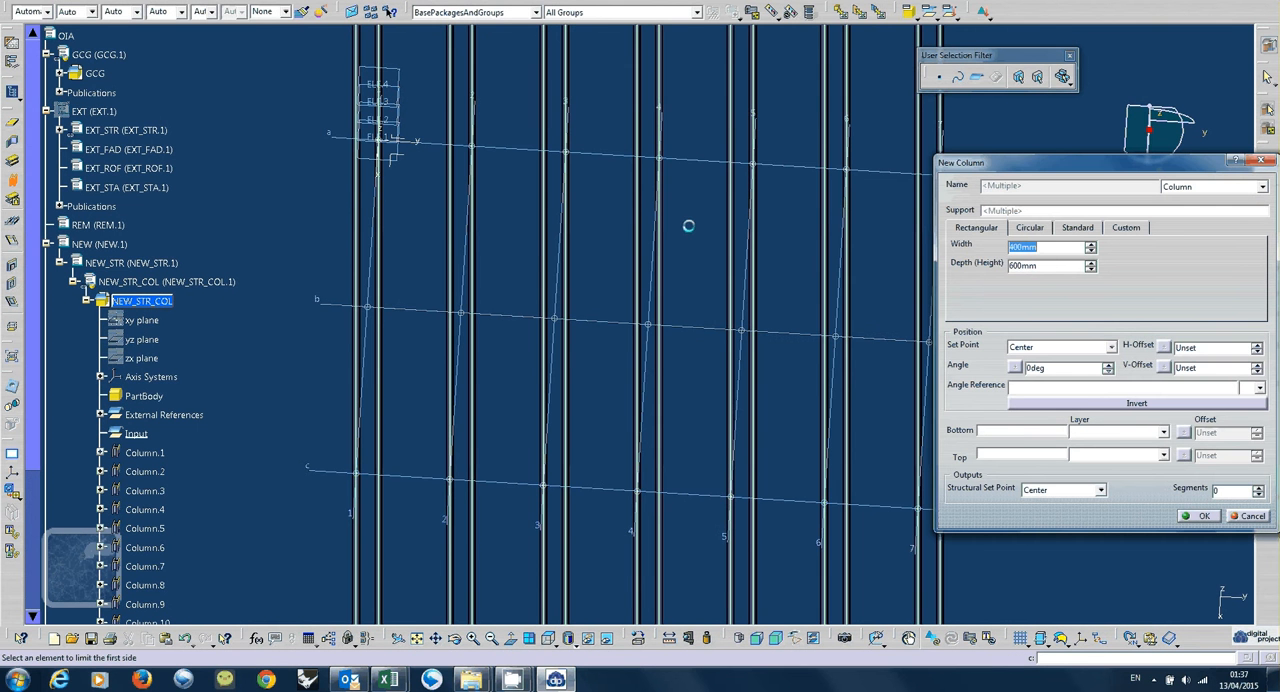
middle_click_drag(551, 368, 728, 355)
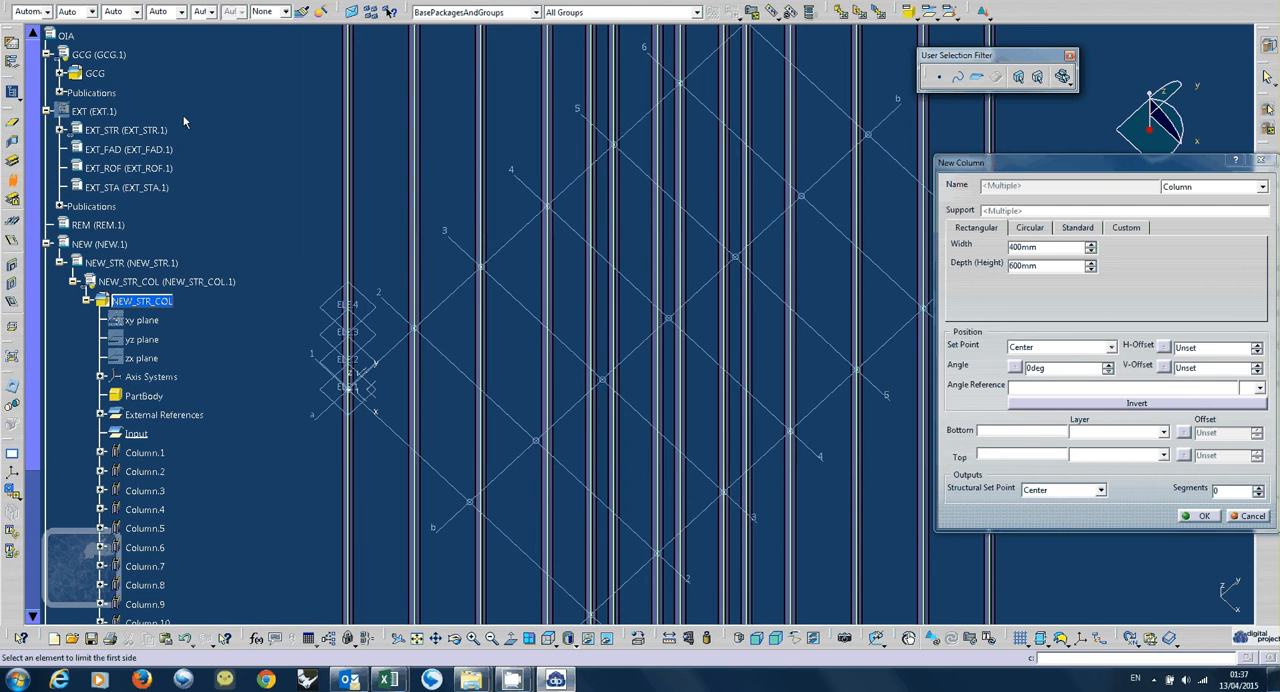
double_click(1043, 246)
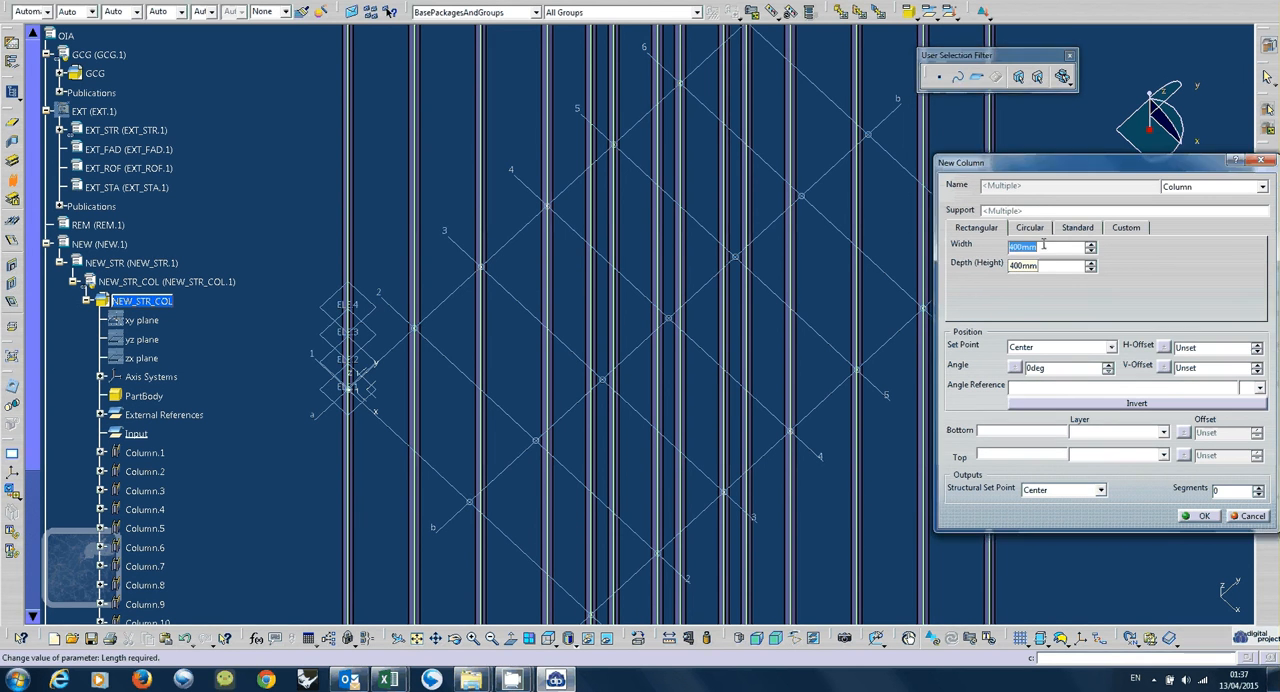
left_click(1045, 269)
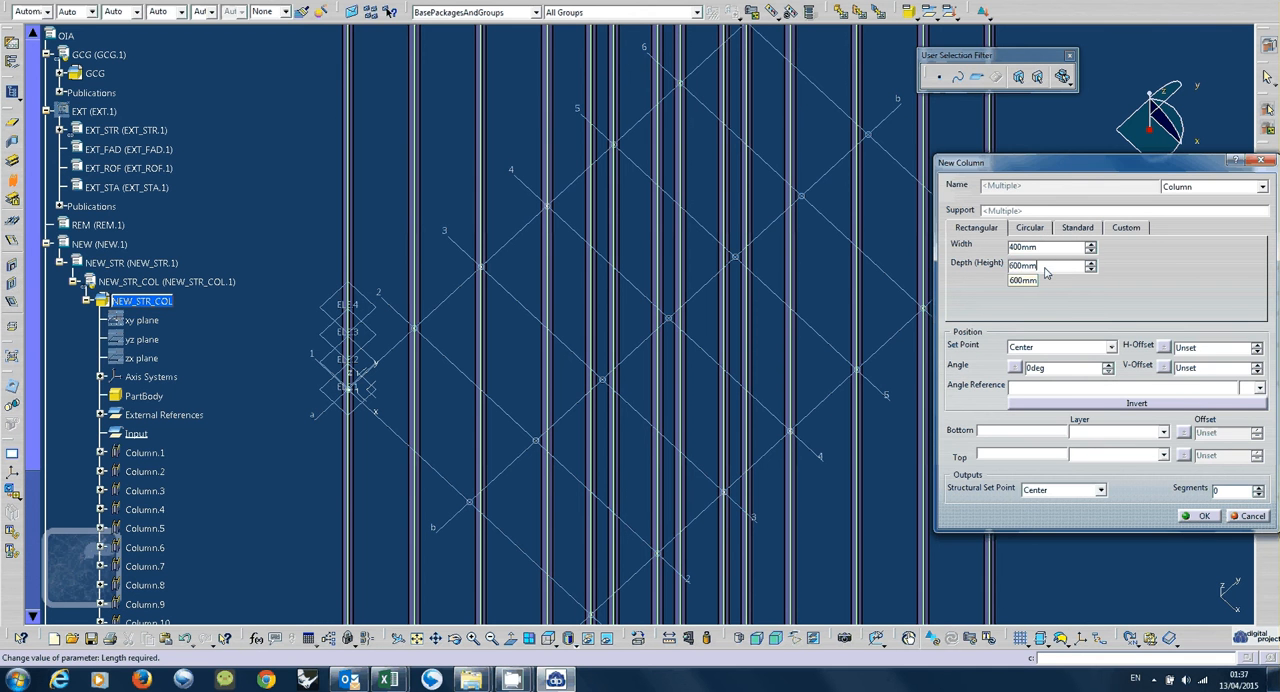
key("Return")
left_click_drag(1045, 173, 915, 168)
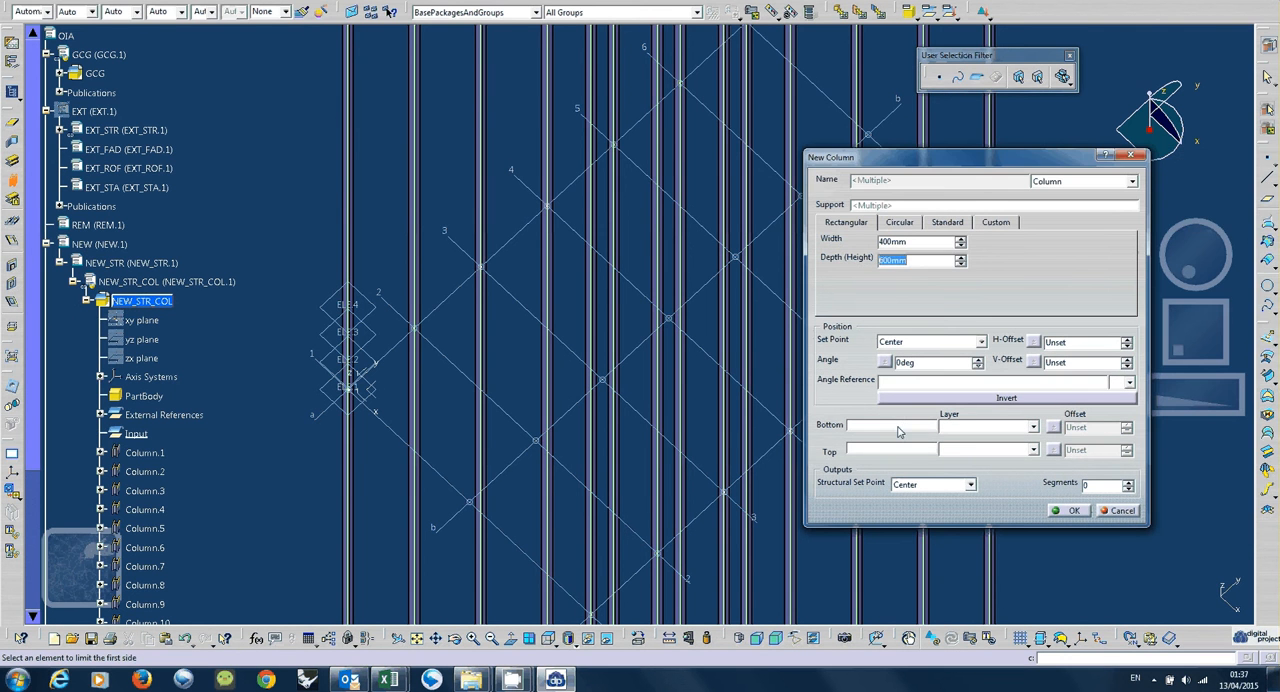
left_click(898, 428)
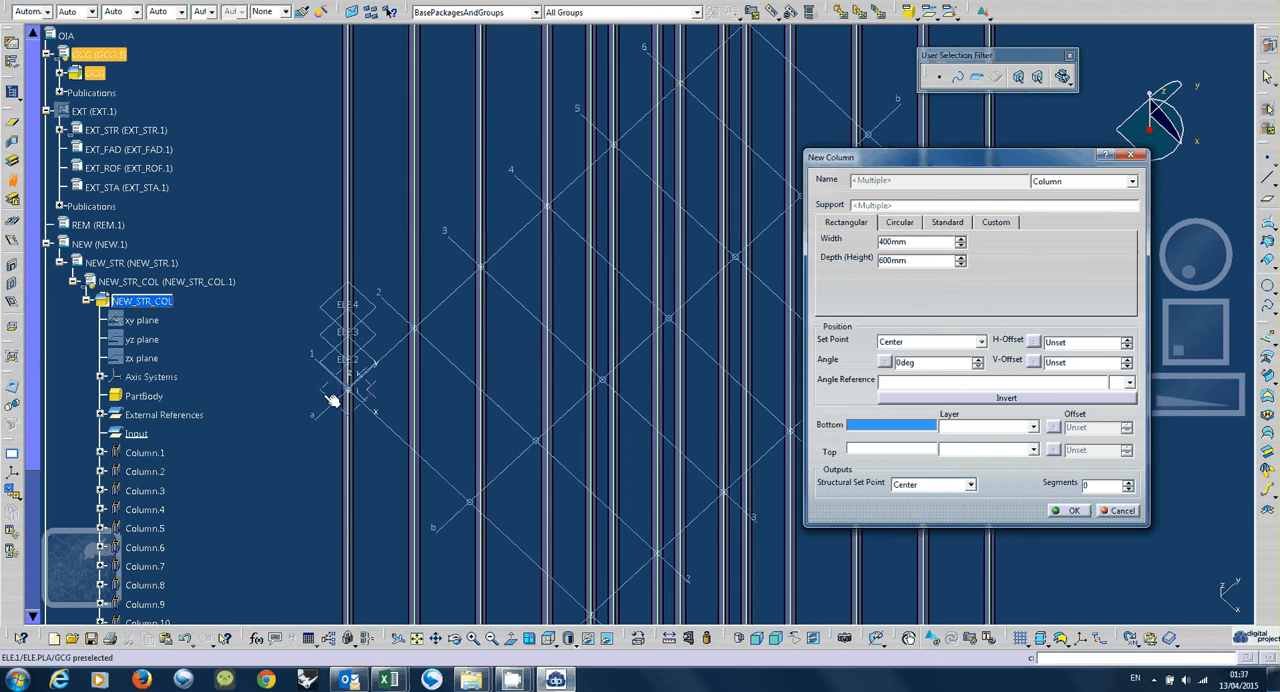
left_click(325, 395)
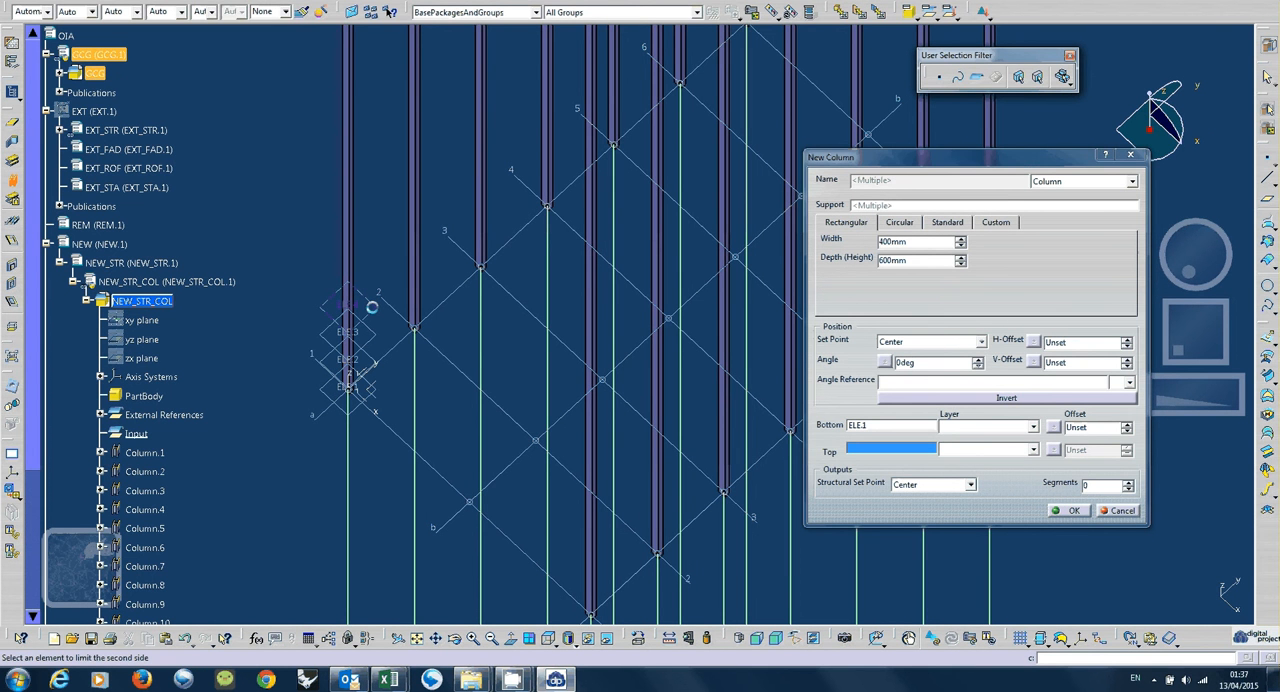
left_click(371, 307)
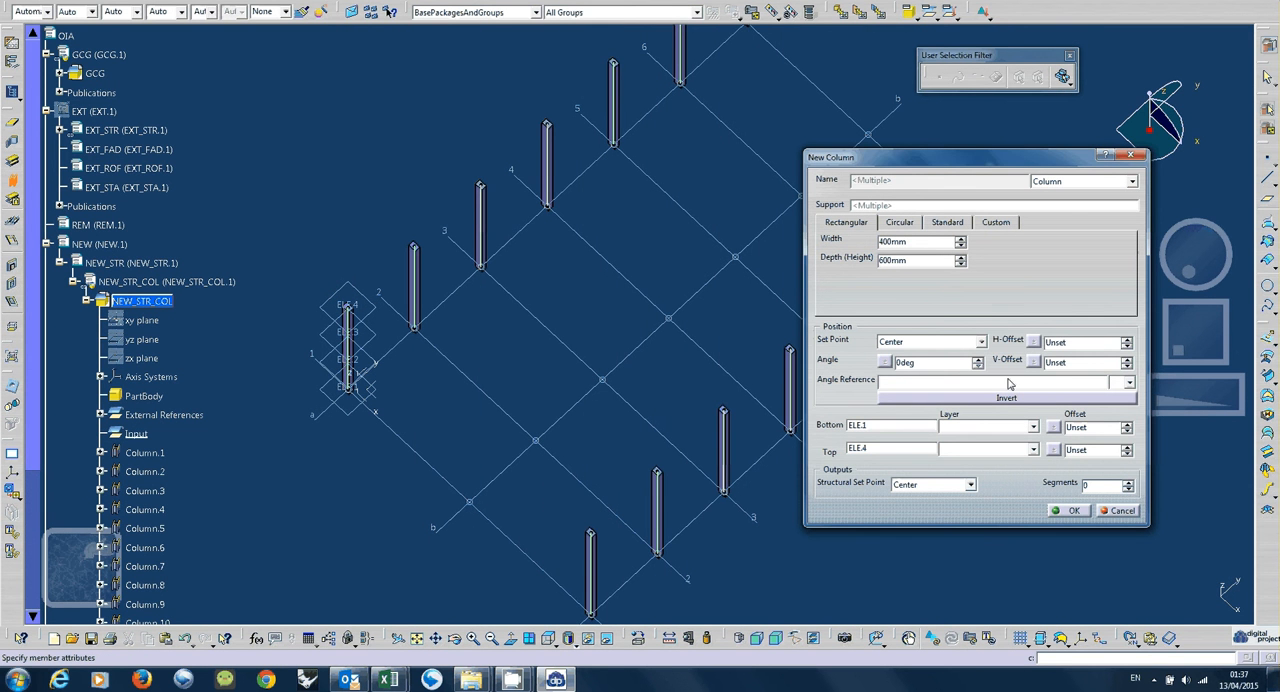
left_click(955, 344)
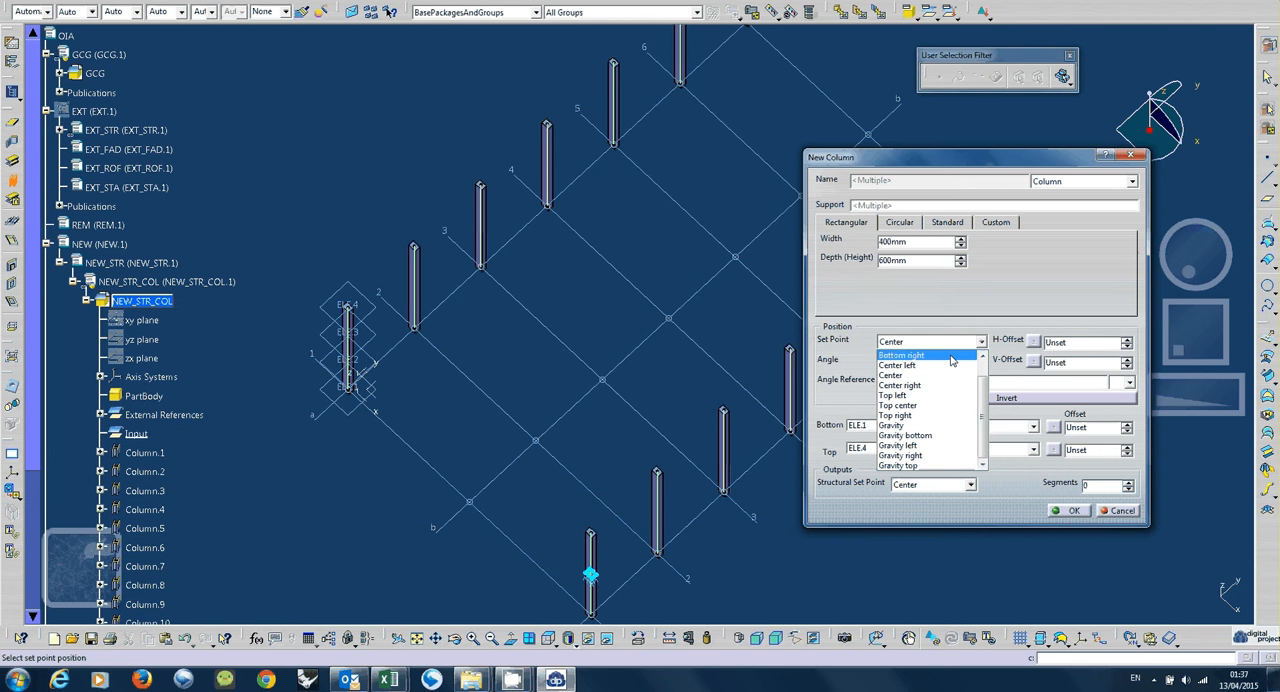
left_click(951, 357)
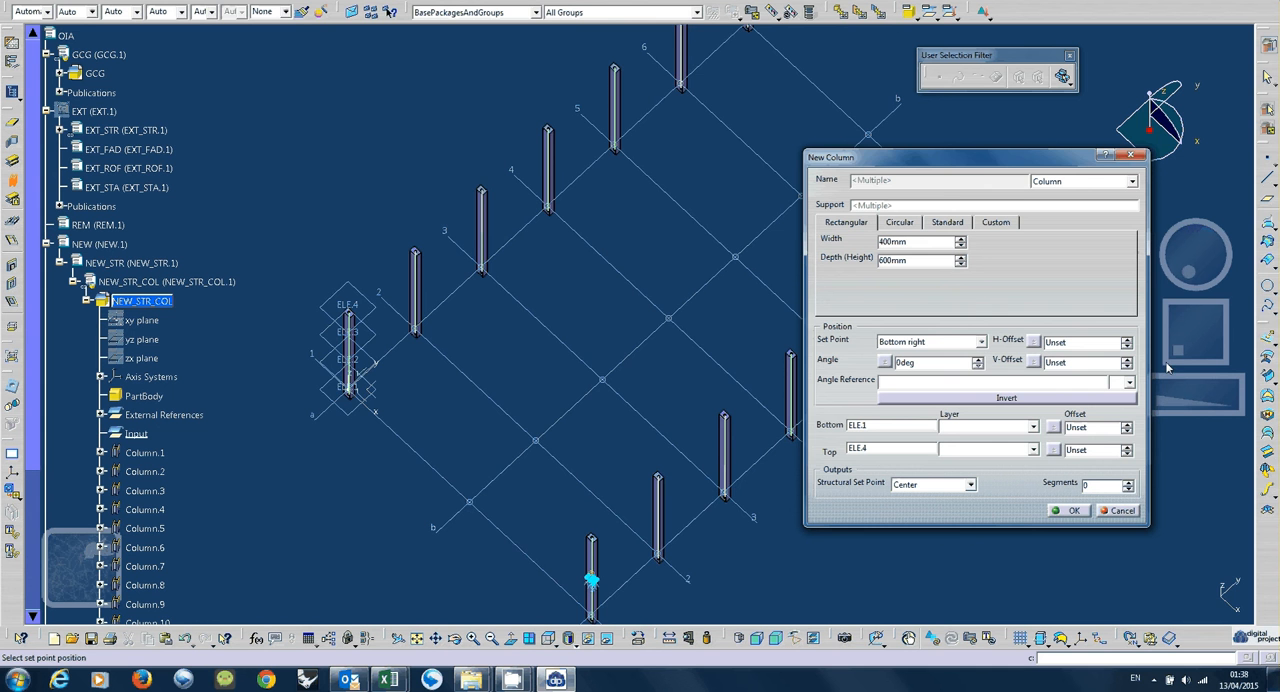
middle_click_drag(511, 337, 580, 360)
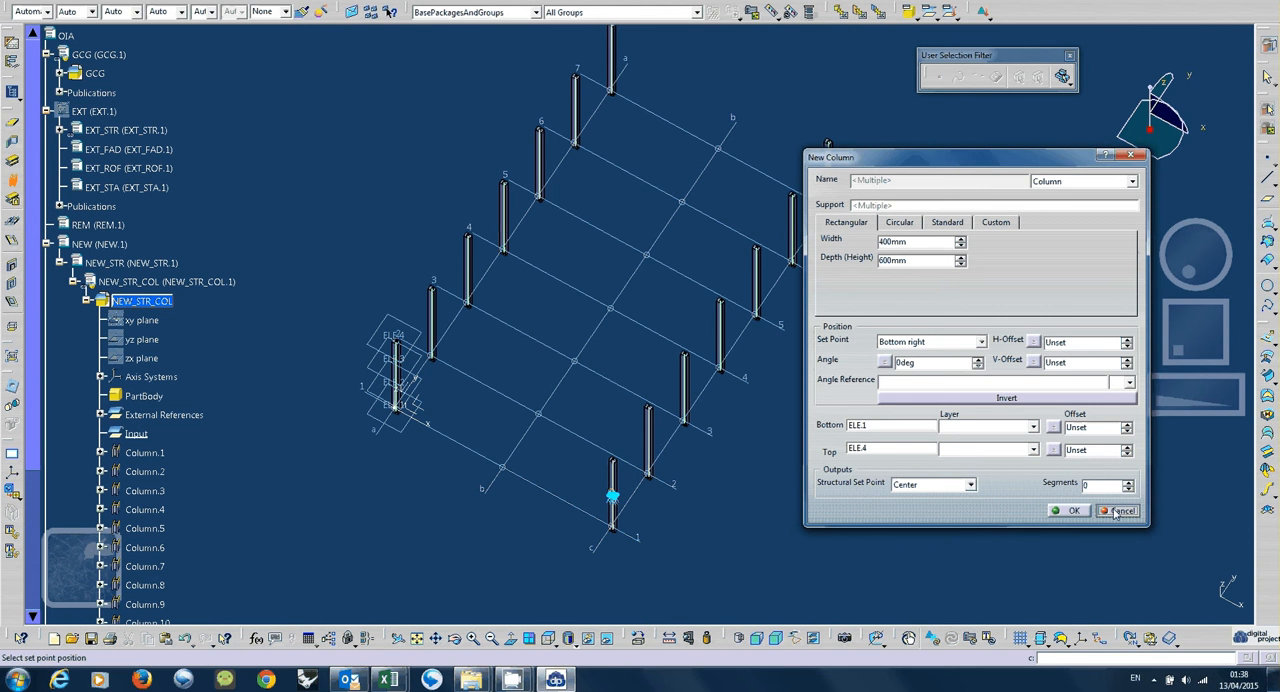
left_click(1115, 514)
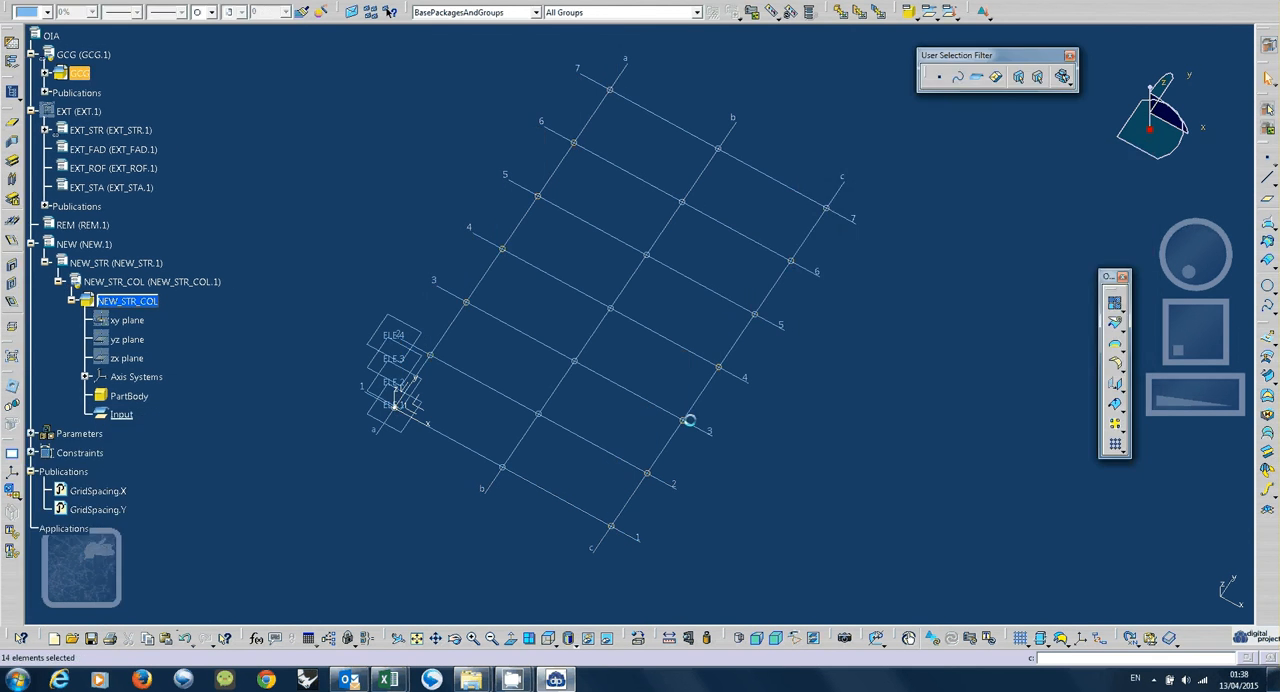
Select only the grid intersection points along gridline c and start creating columns on them.
middle_click_drag(690, 420, 580, 470)
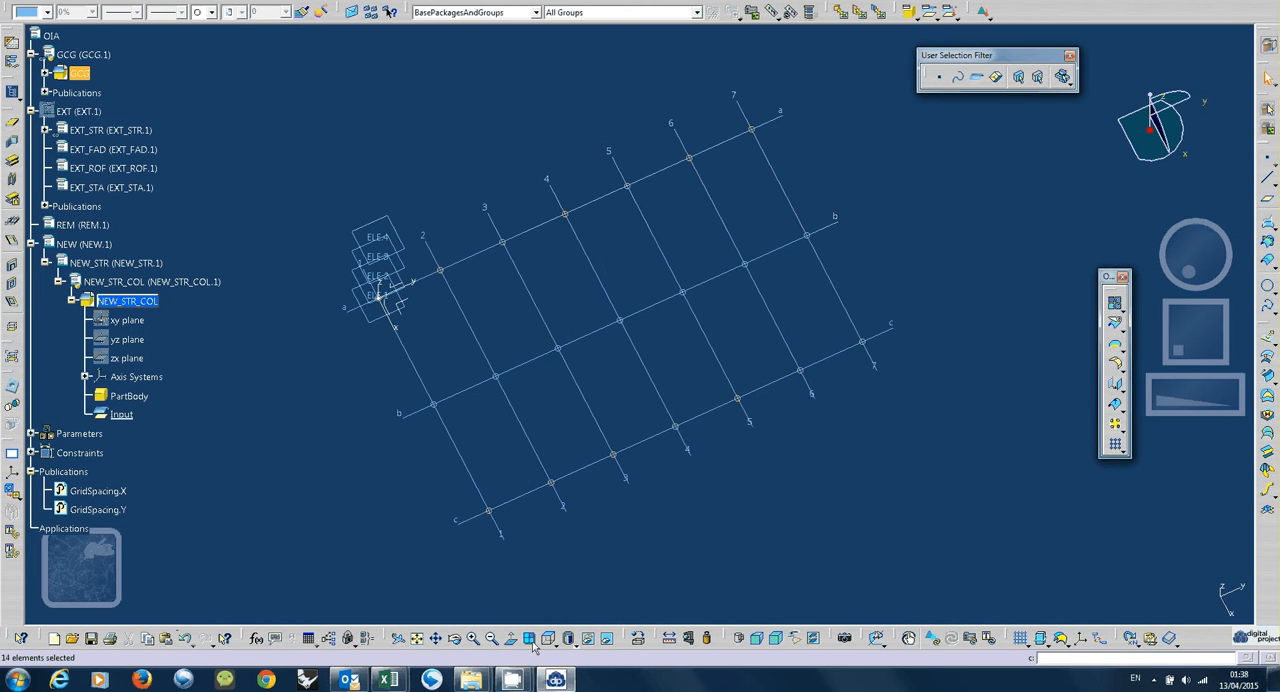
left_click(532, 641)
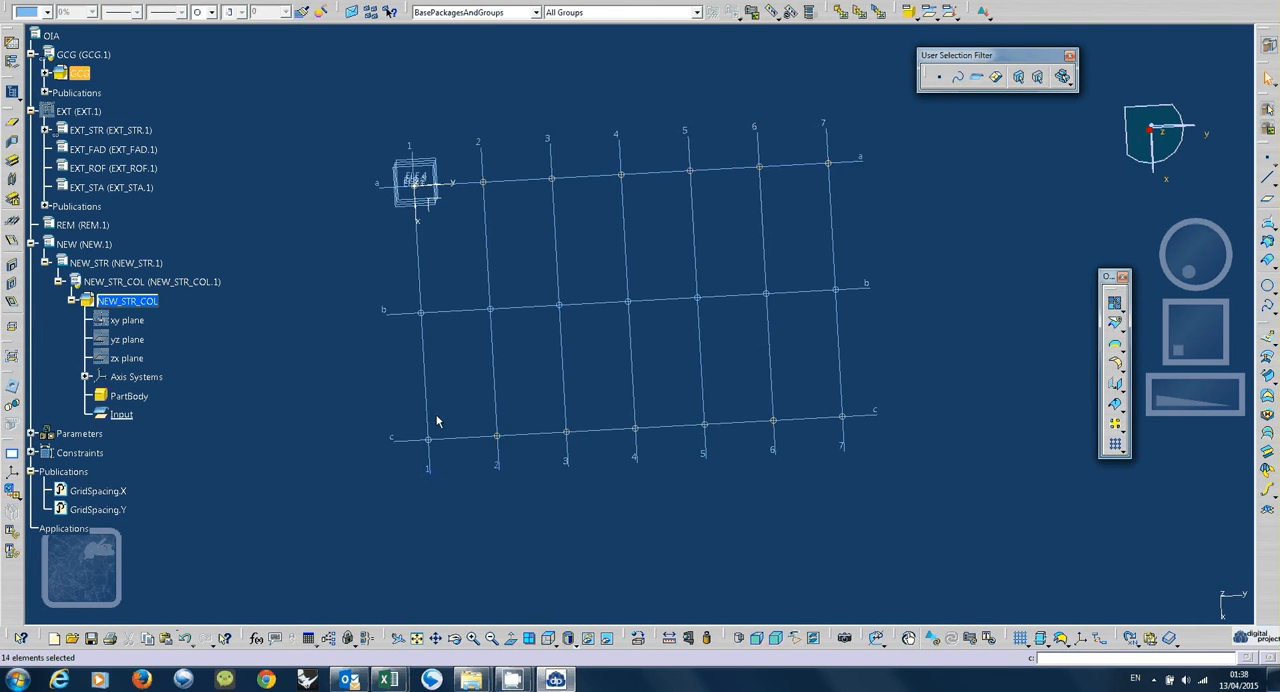
left_click_drag(404, 388, 844, 440)
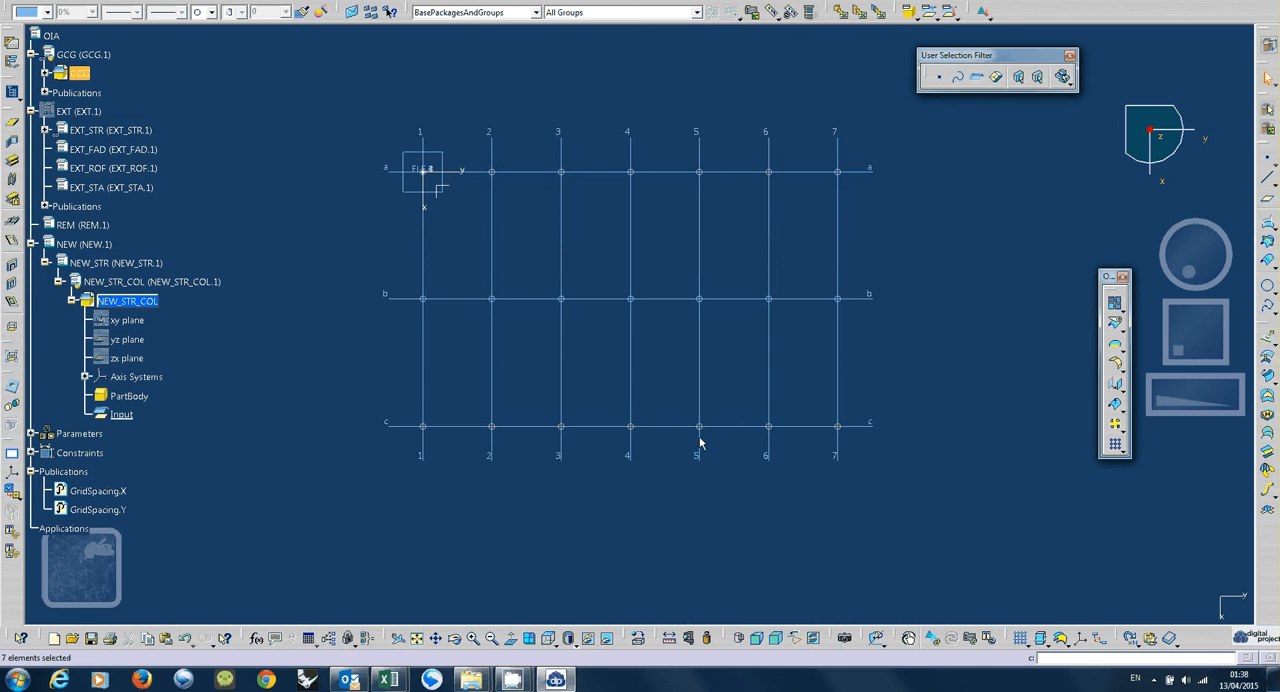
left_click(12, 186)
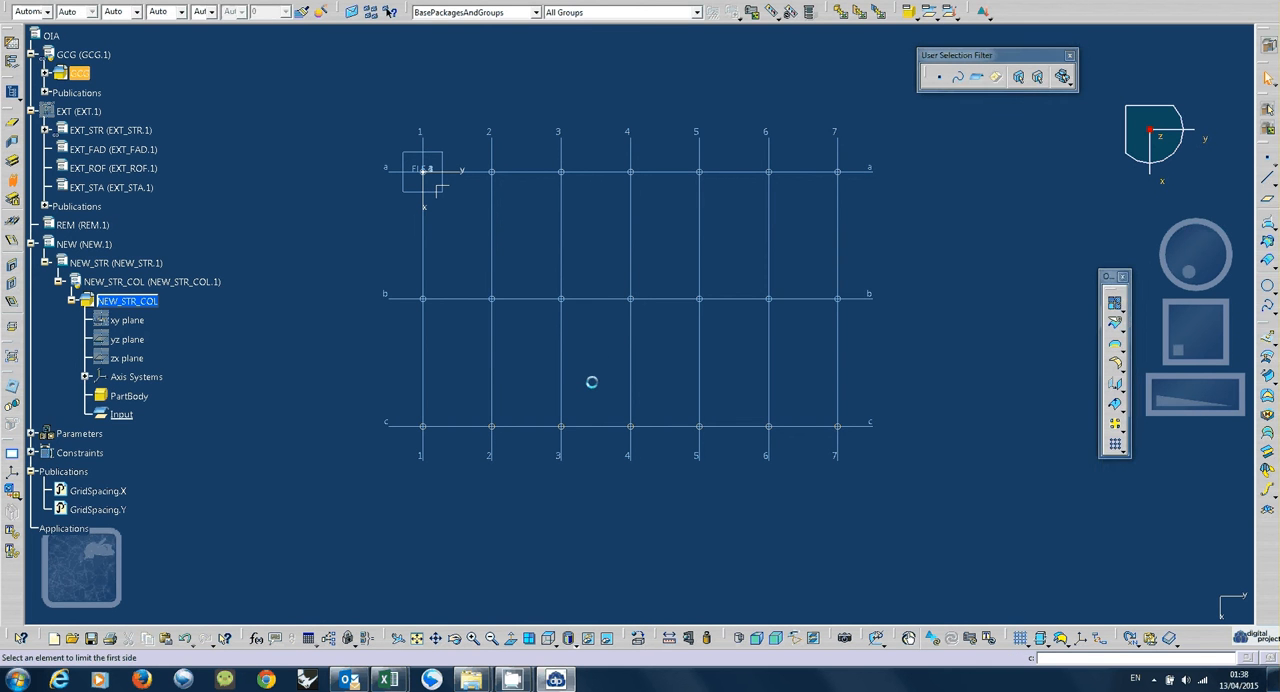
middle_click_drag(586, 416, 890, 425)
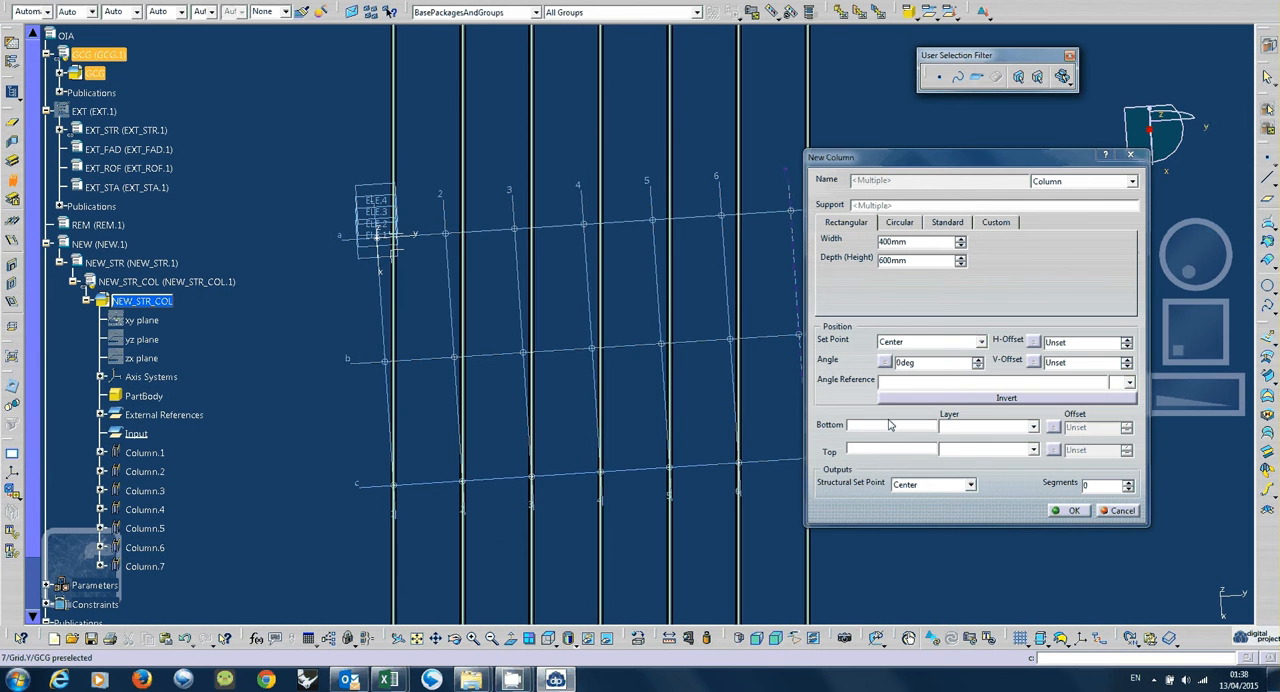
Limit the gridline c columns with level ELE.1 at the bottom and level ELE.3 at the top.
left_click(890, 425)
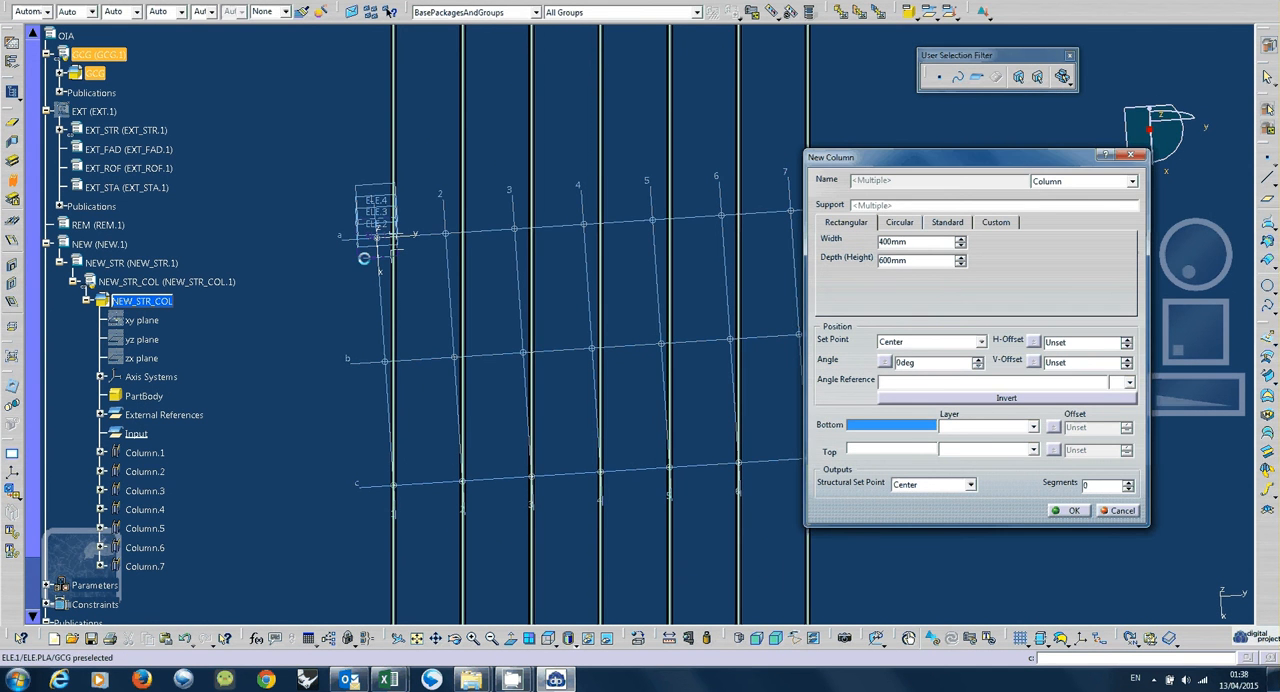
left_click(384, 361)
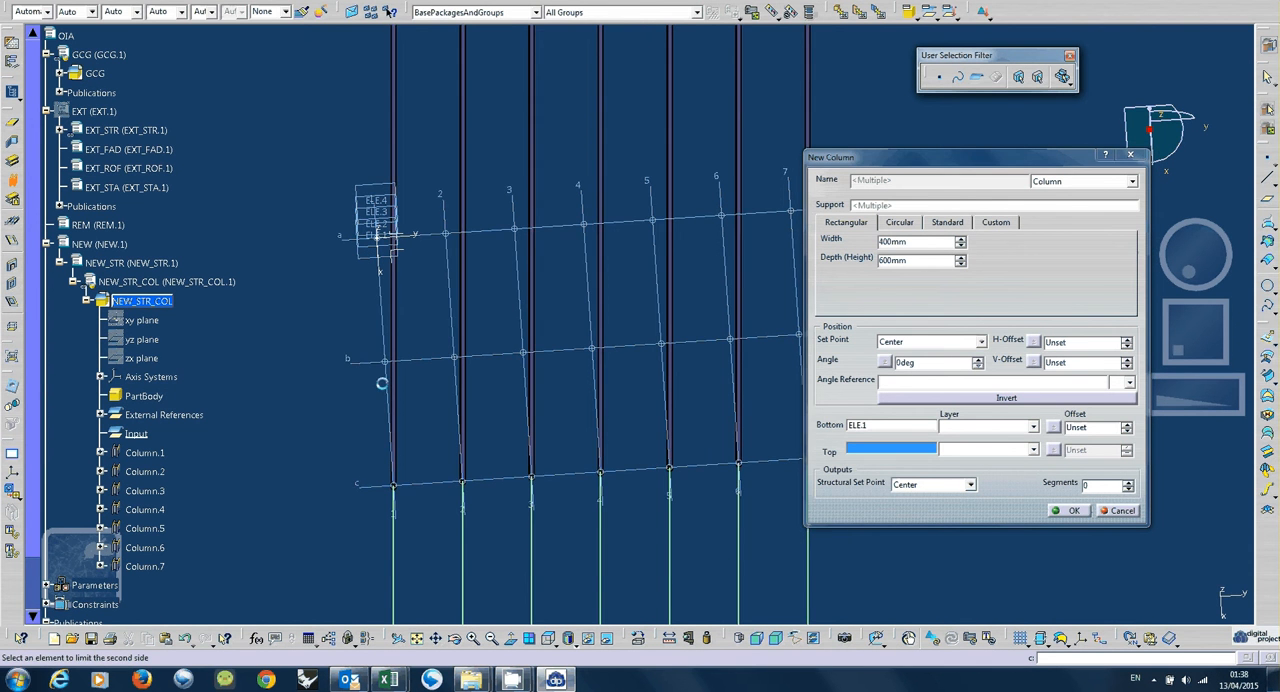
middle_click_drag(381, 384, 505, 405)
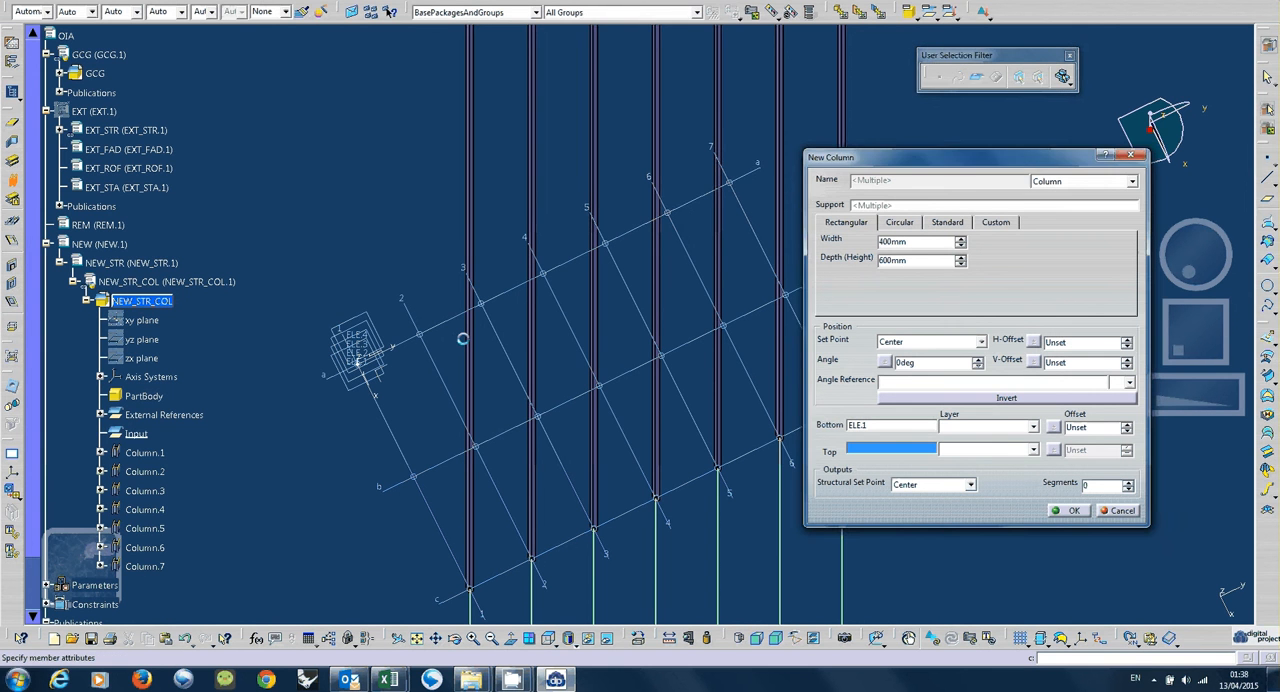
middle_click_drag(528, 403, 617, 347)
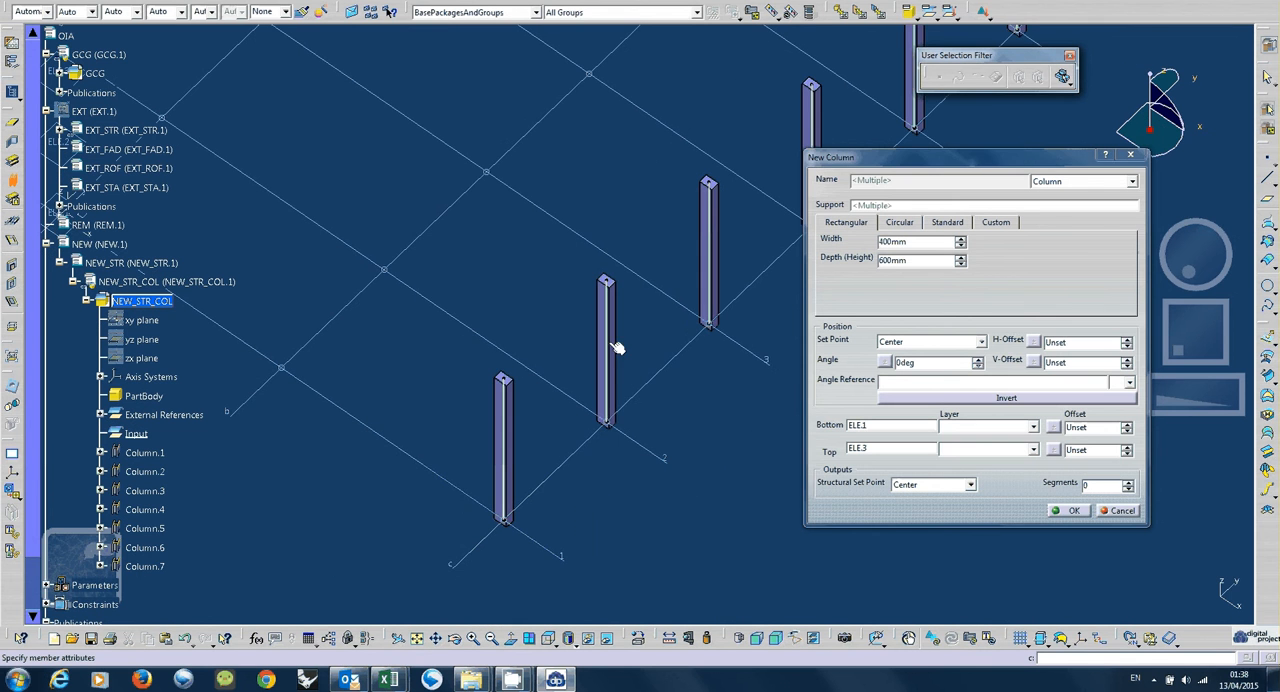
Set the columns' set point to Top center by picking its marker on the column at gridline 1.
right_click(917, 244)
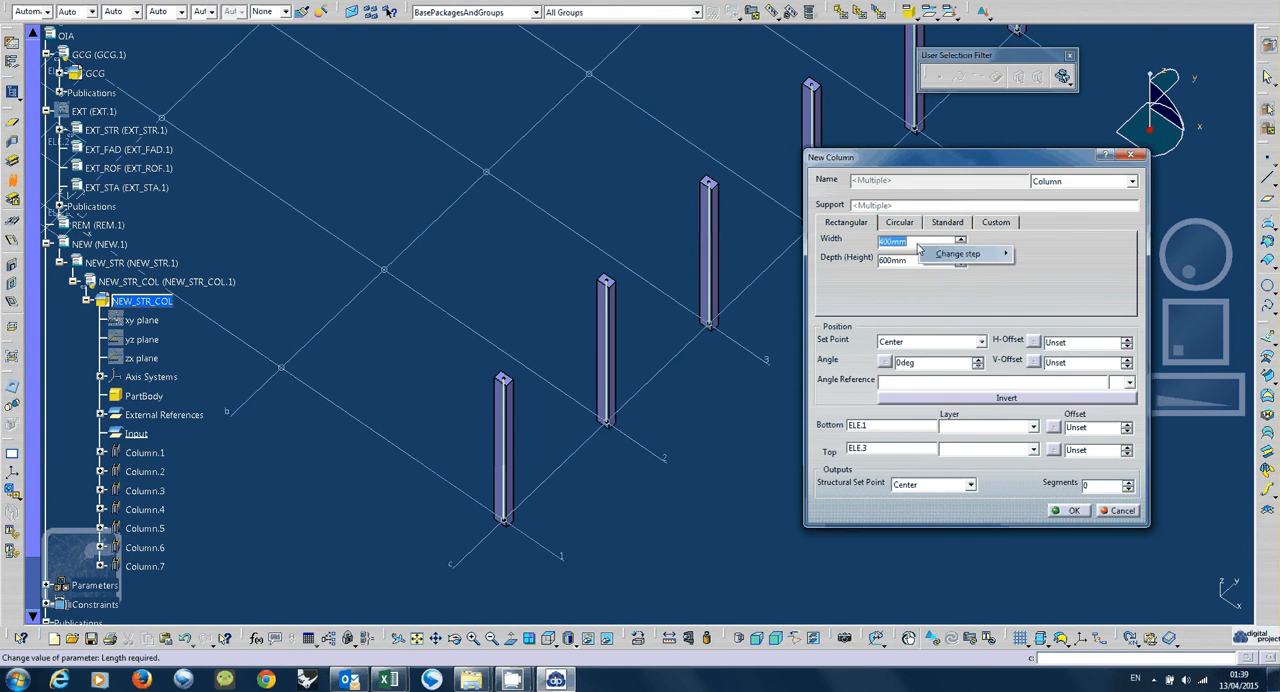
left_click(917, 244)
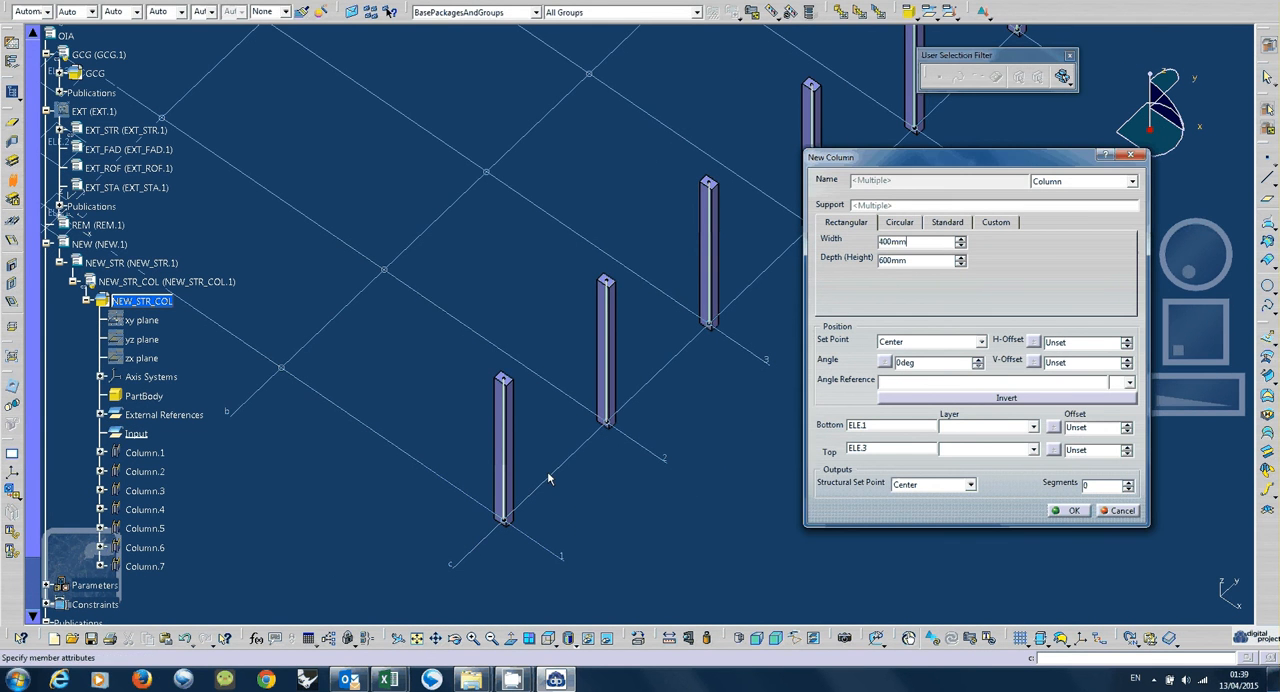
middle_click_drag(548, 474, 551, 488)
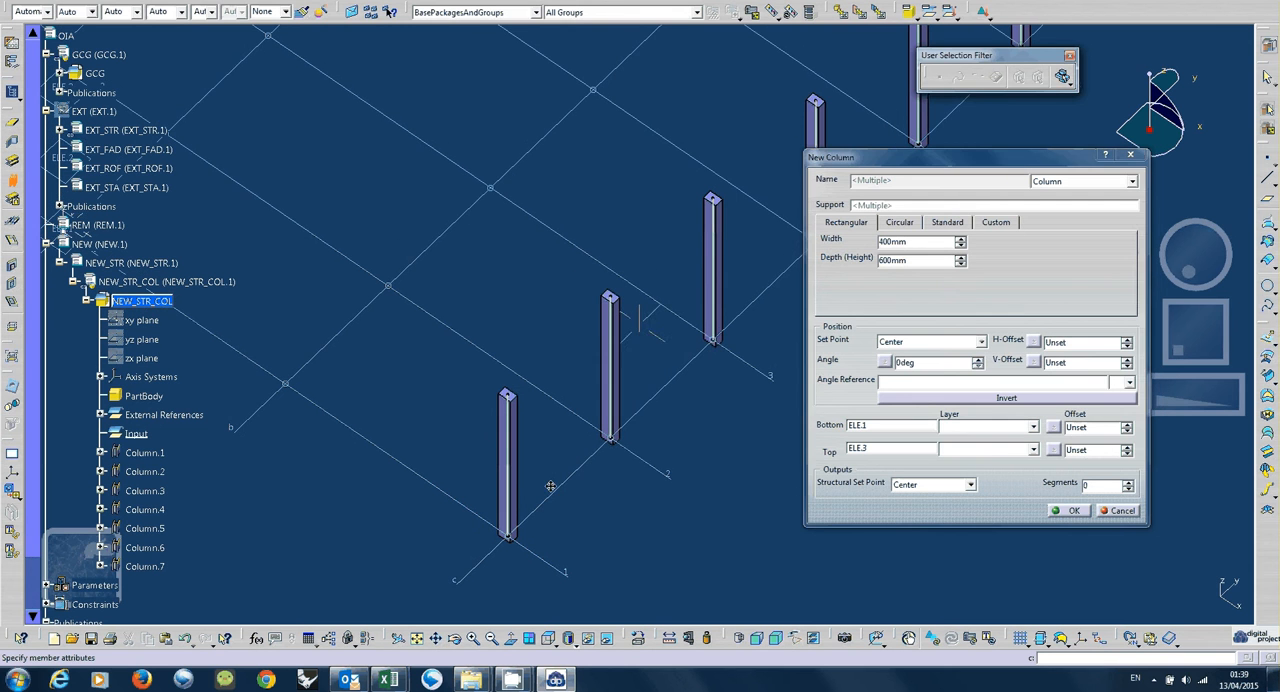
left_click(966, 345)
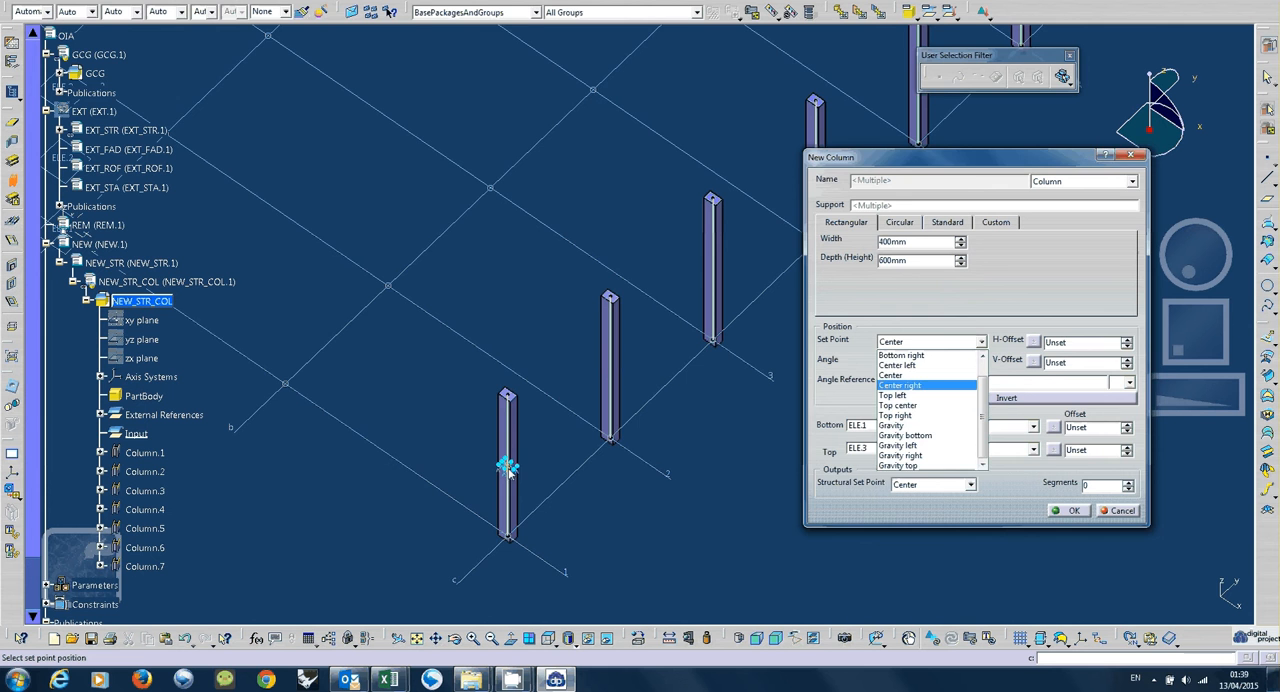
left_click(527, 498)
middle_click_drag(528, 494, 622, 308)
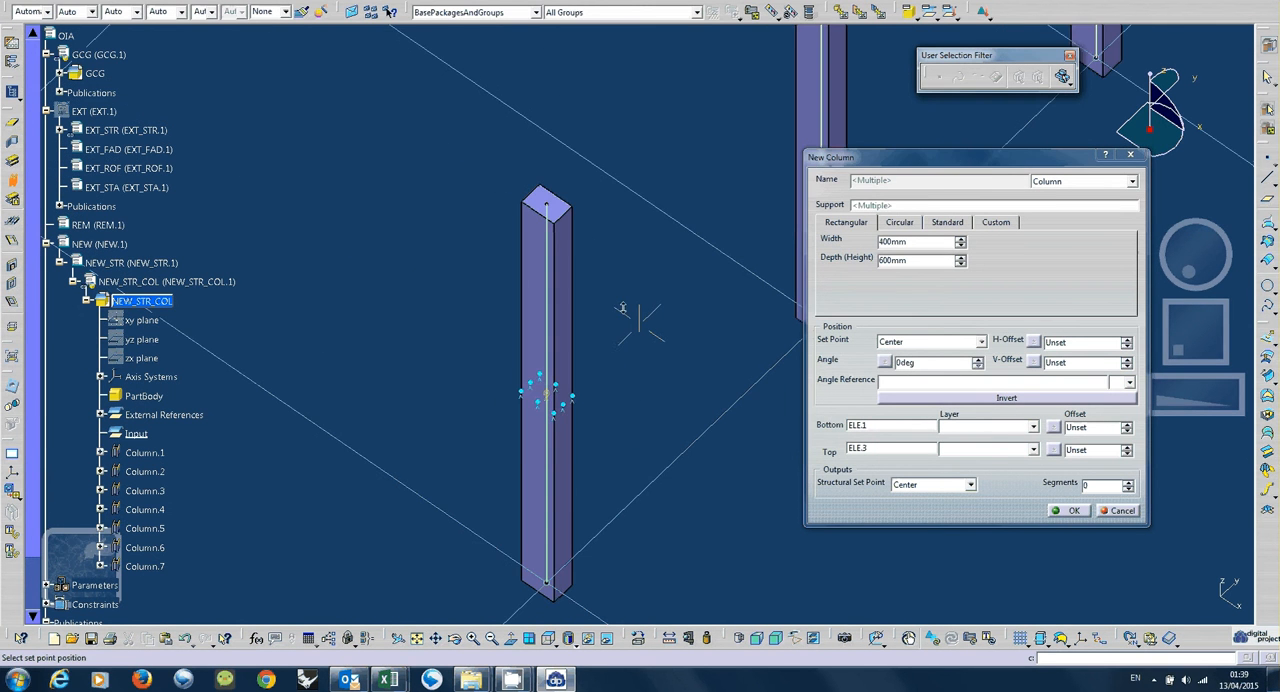
left_click(562, 412)
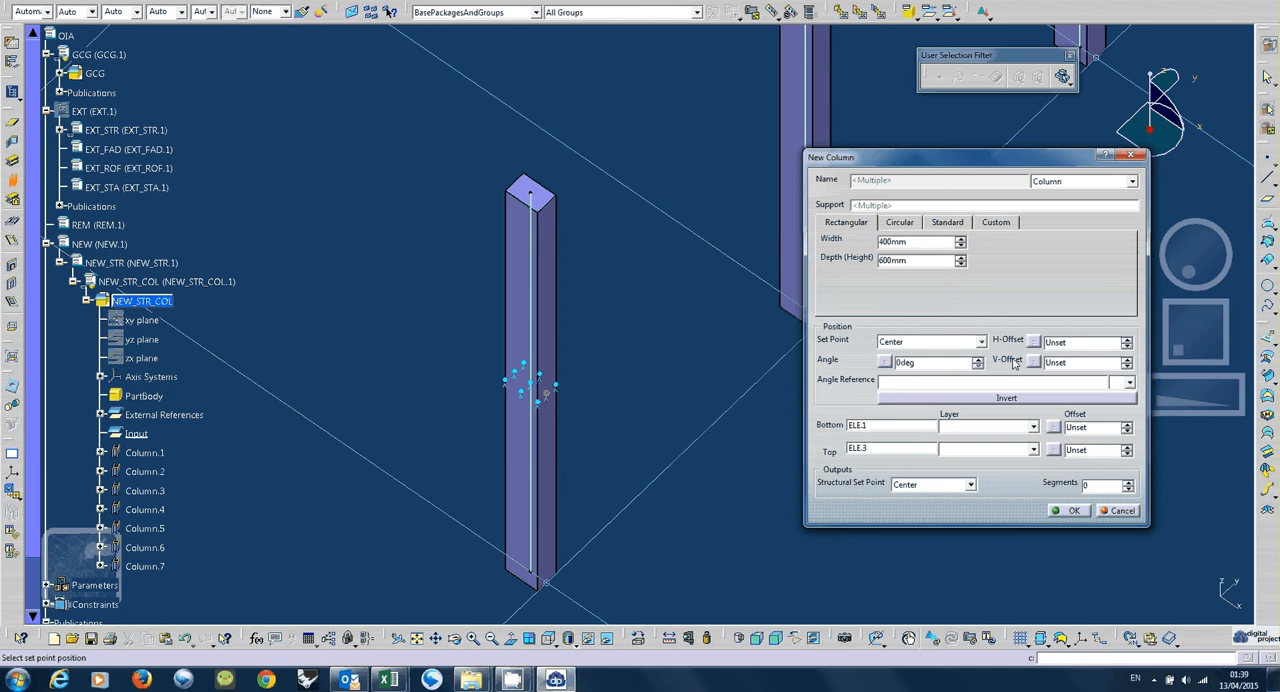
Set the horizontal offset of the gridline c columns to 200 mm.
left_click(1066, 342)
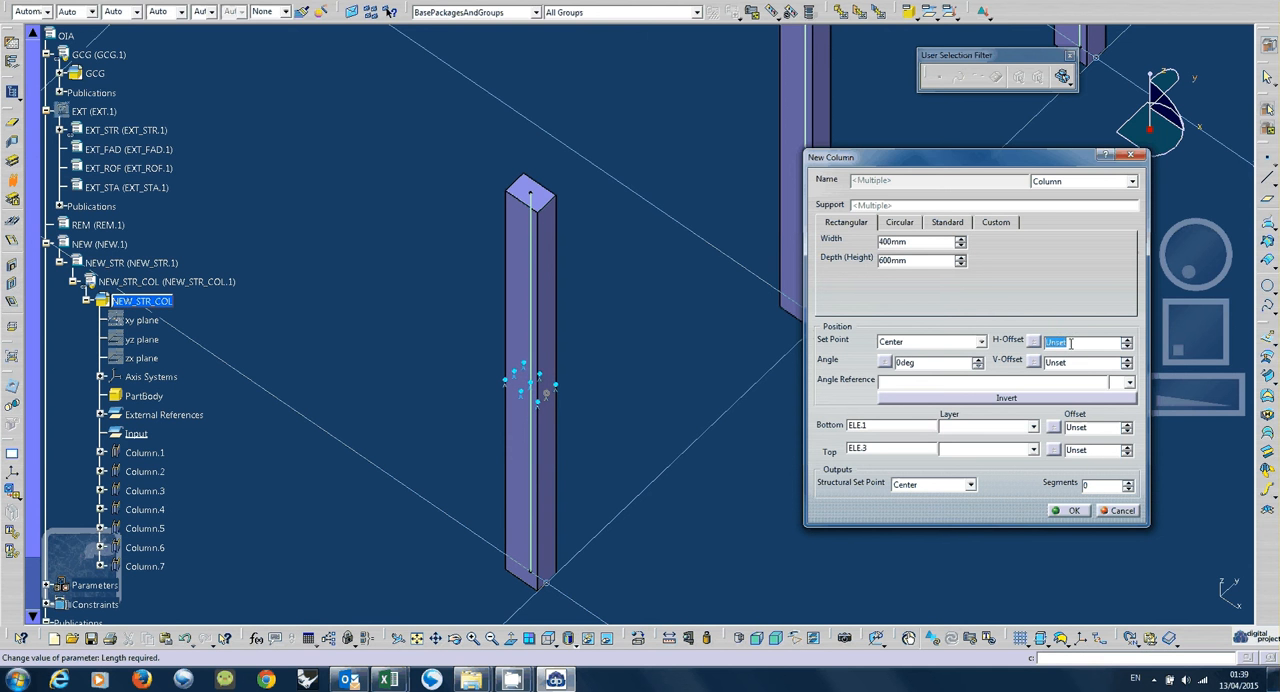
type("200")
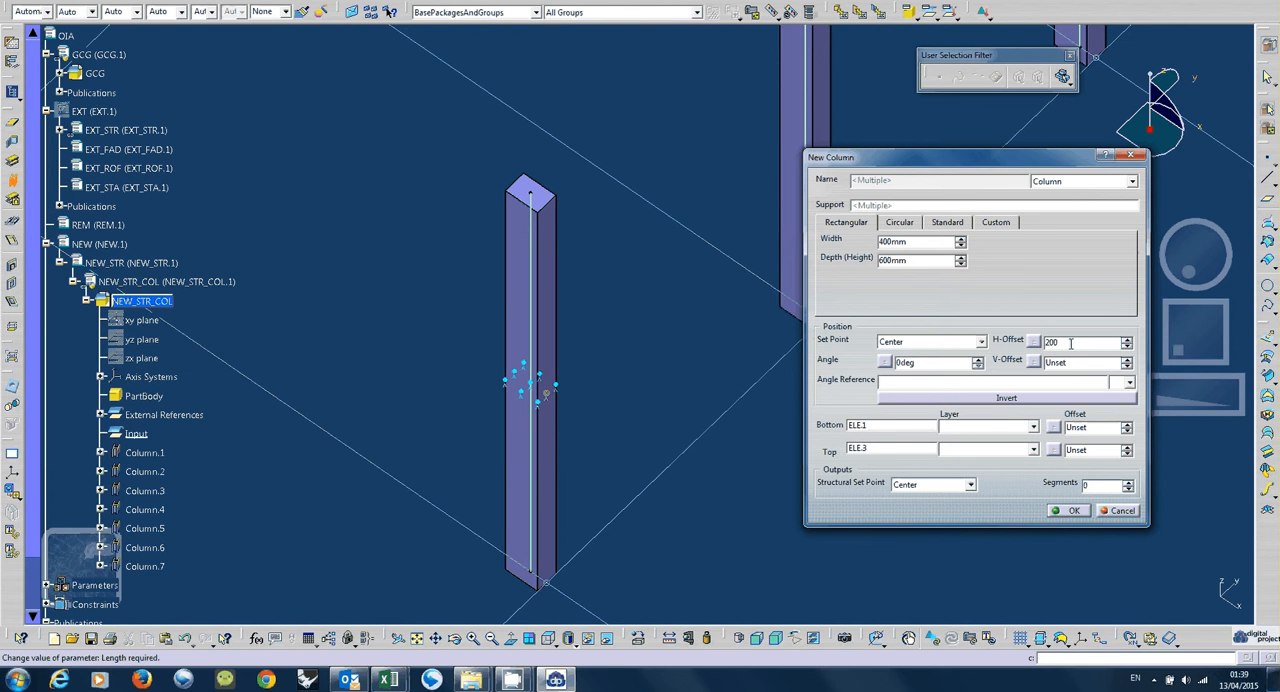
key("Tab")
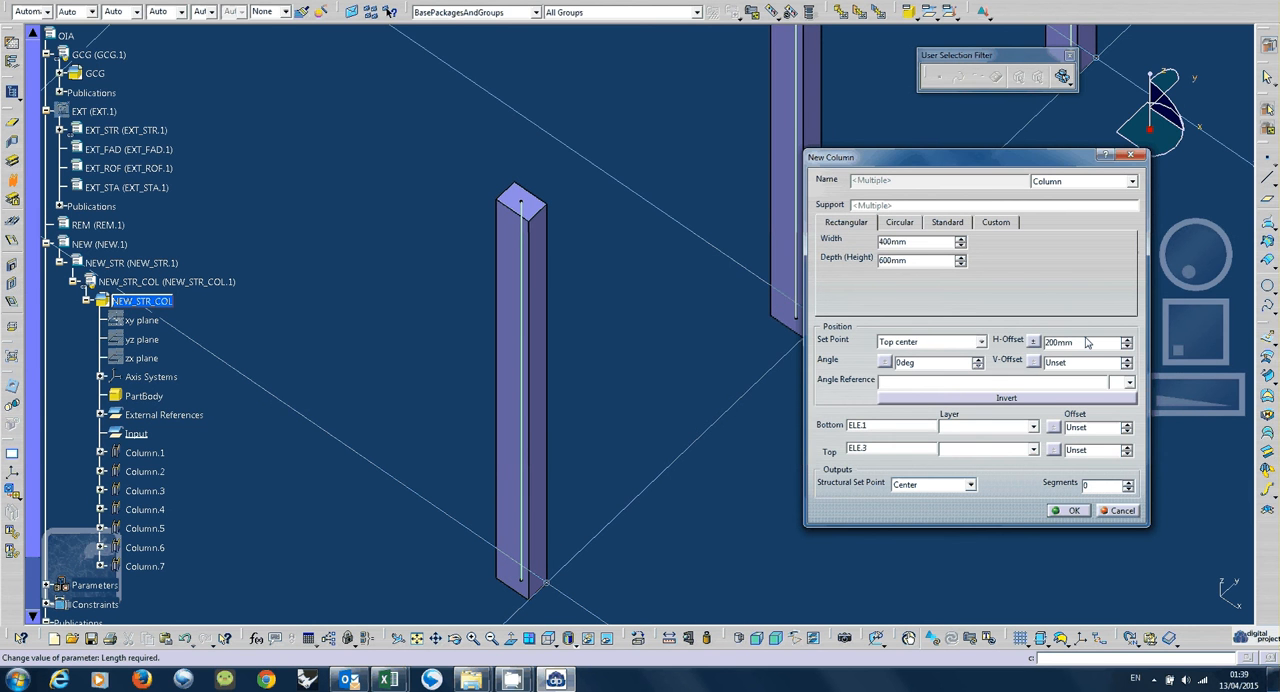
Set the columns' horizontal offset to 0 mm and their vertical offset to 200 mm.
double_click(1087, 344)
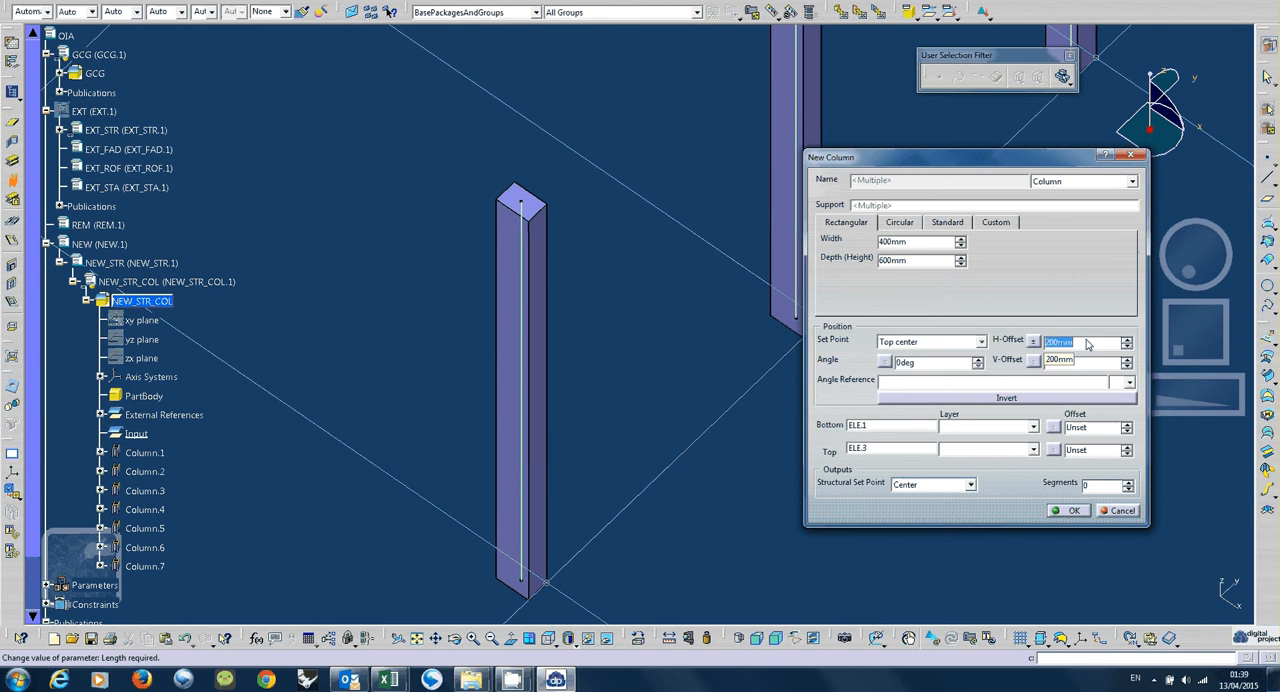
type("0")
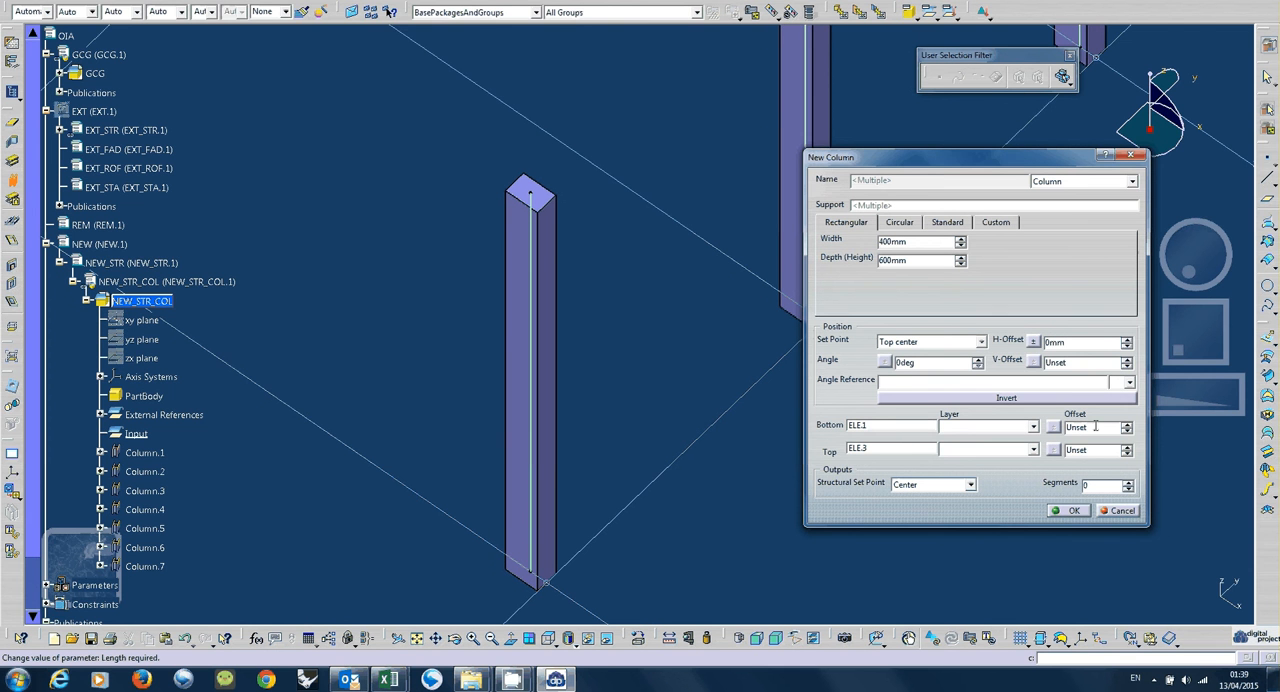
double_click(1078, 365)
type("200")
key("Return")
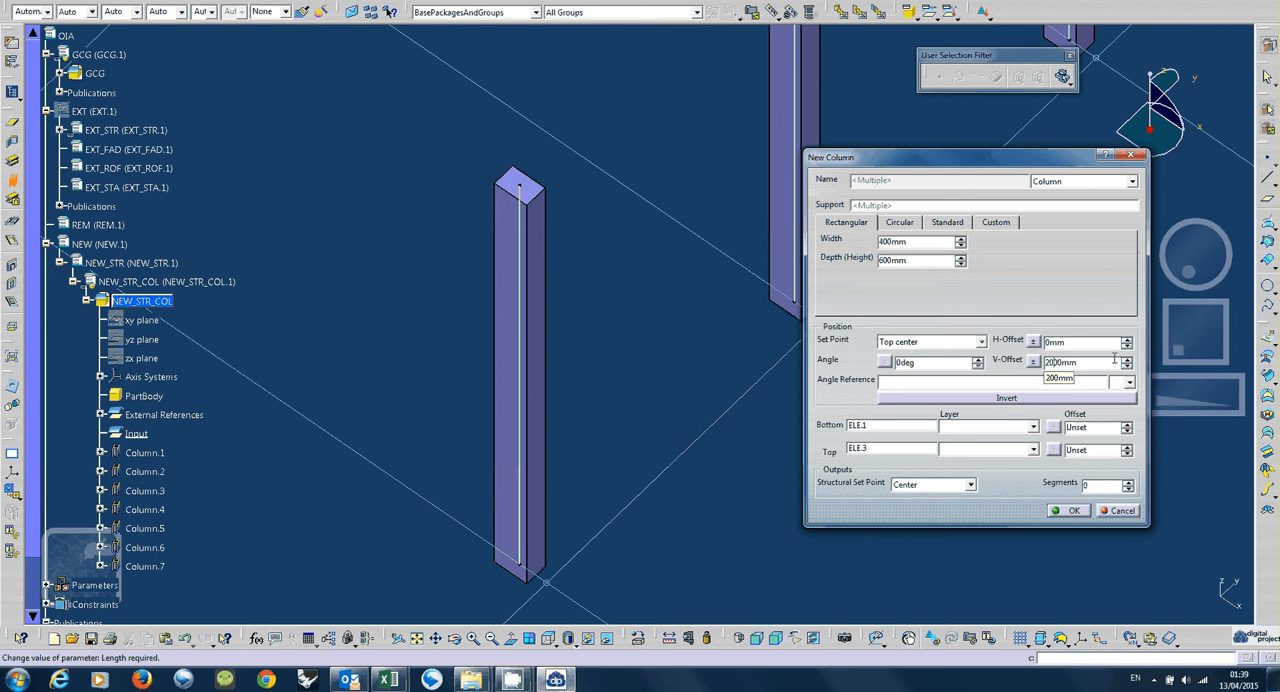
Set the vertical offset of the gridline c columns to 2000 mm and create the rectangular columns.
type("0")
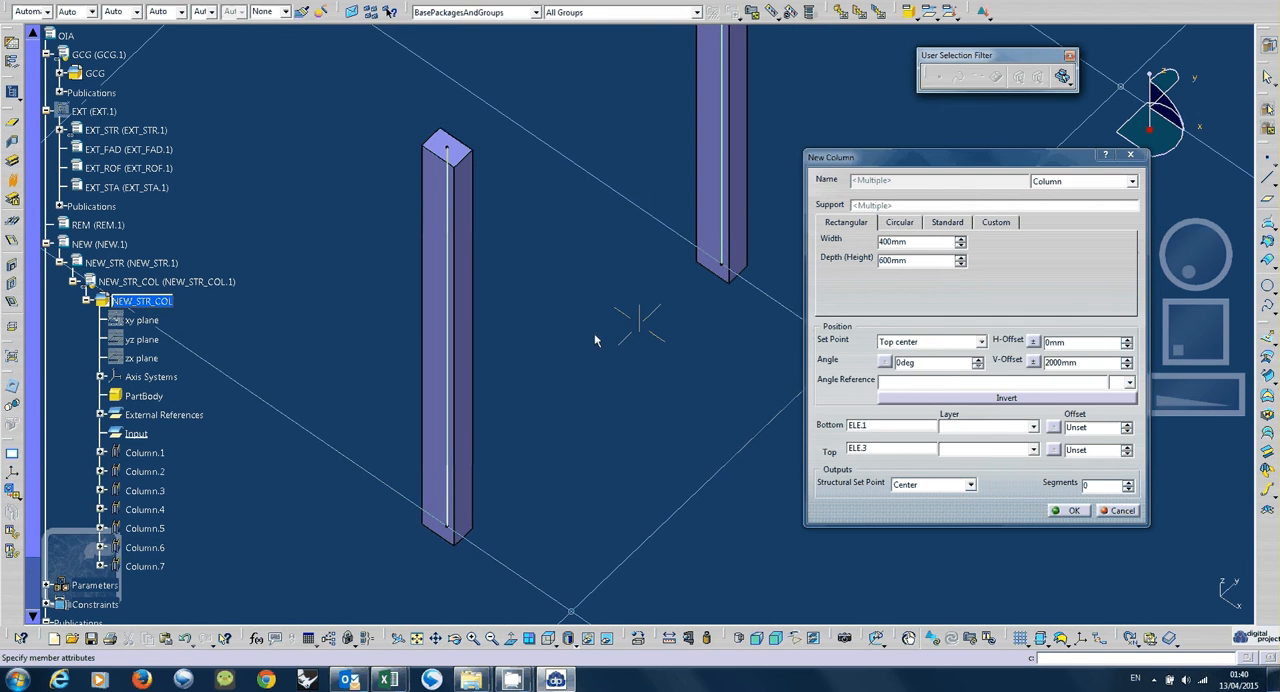
middle_click_drag(632, 511, 522, 346)
left_click(996, 222)
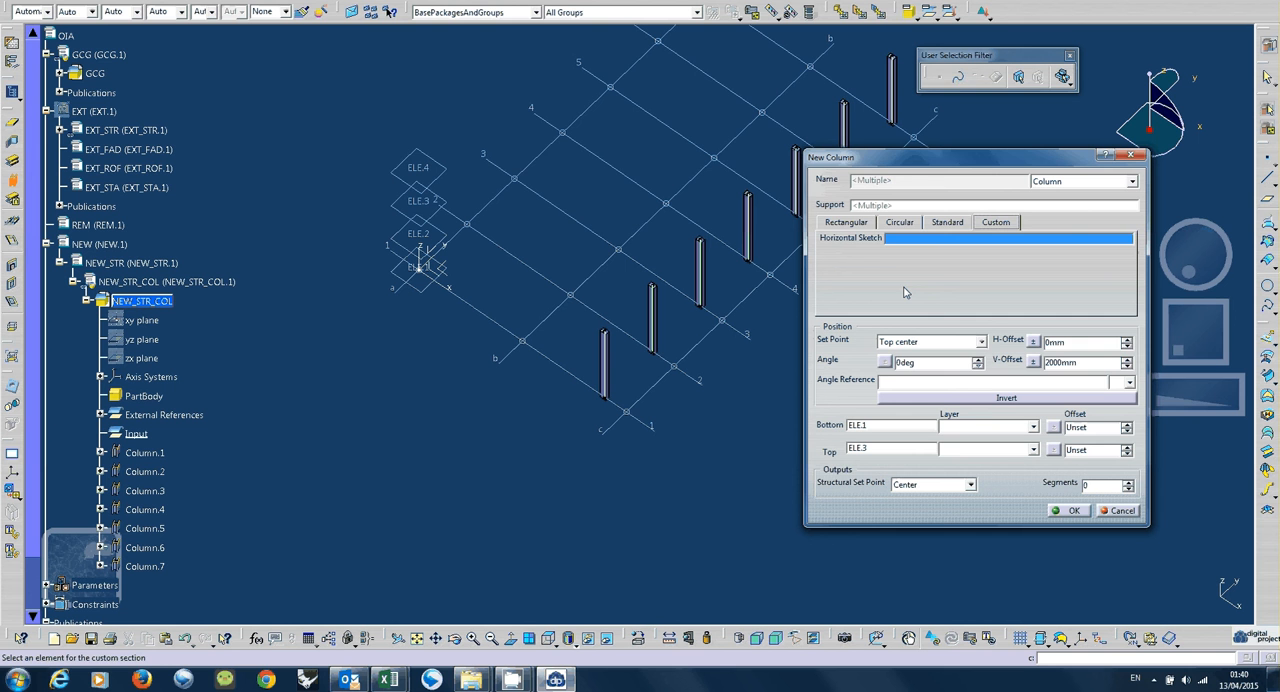
left_click(840, 223)
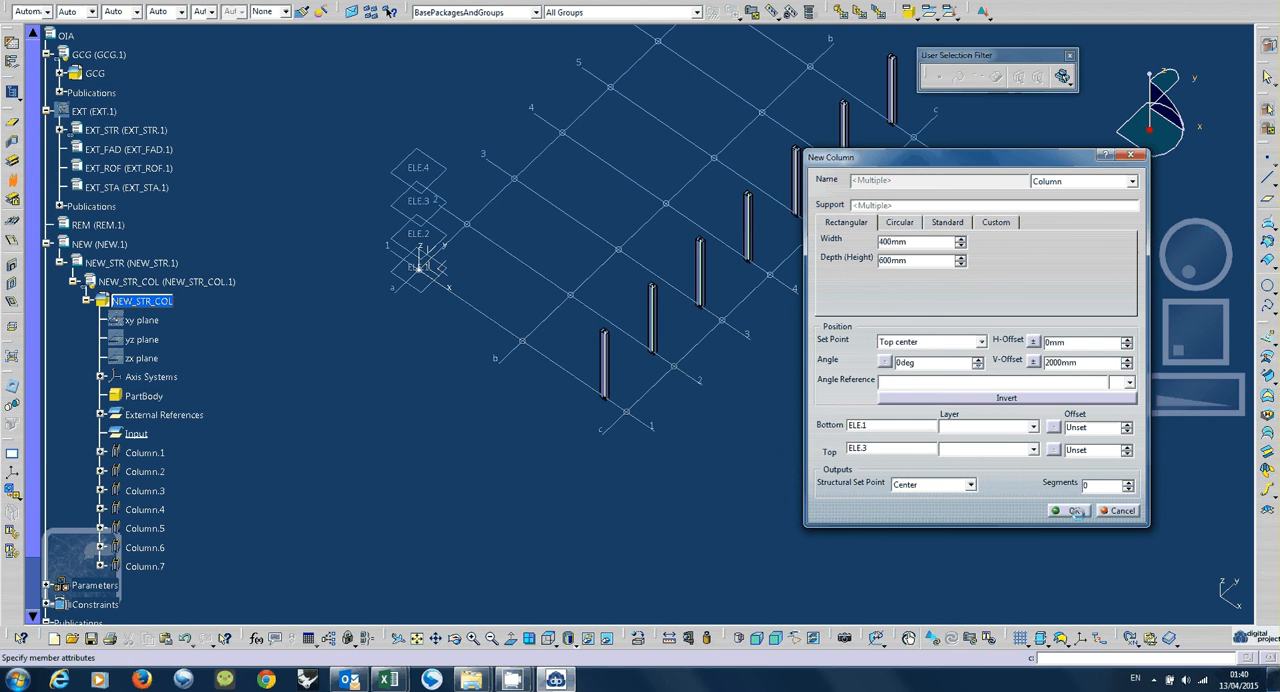
left_click(1073, 511)
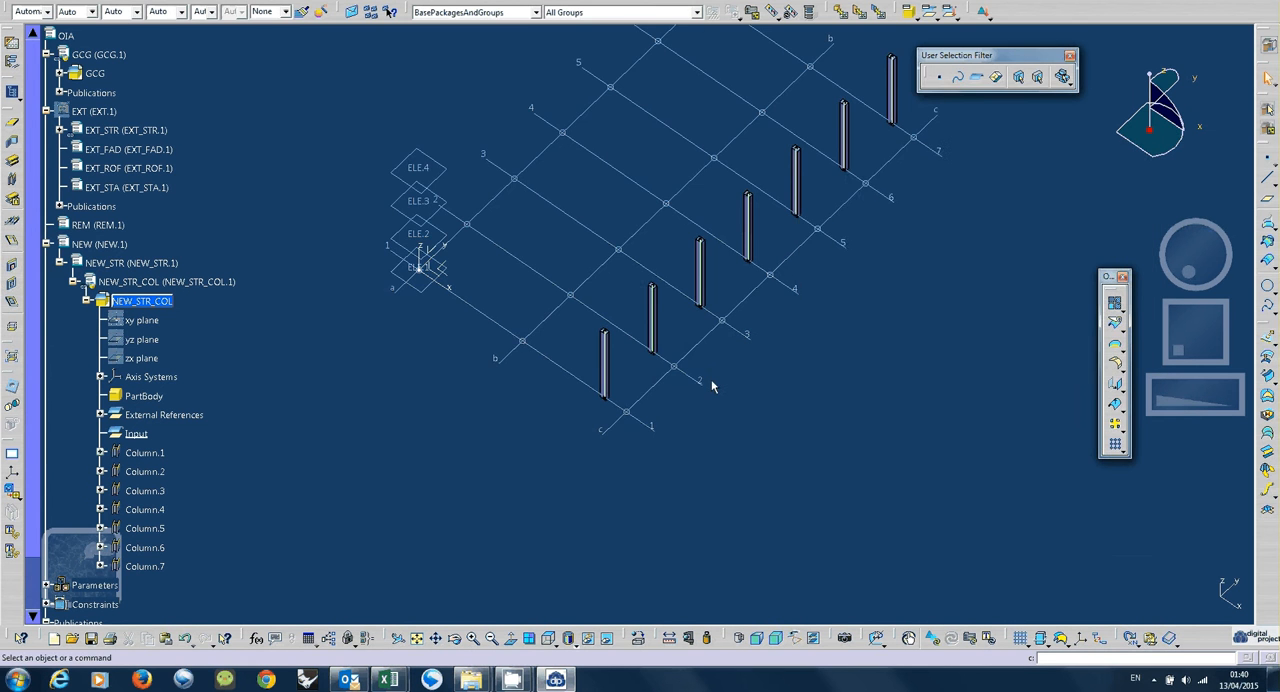
Start new 400 x 600 mm rectangular columns at all gridline a intersections, limited by ELE.1 at the bottom and ELE.3 at the top.
middle_click_drag(712, 386, 713, 441)
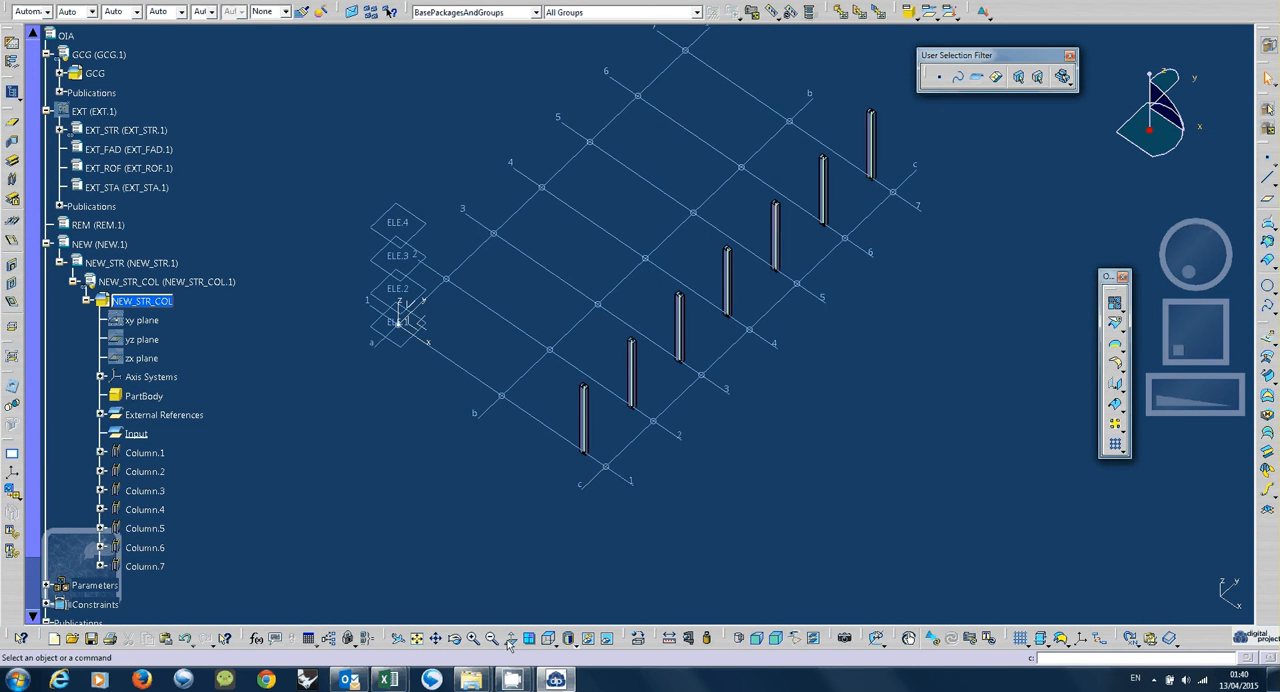
left_click(549, 641)
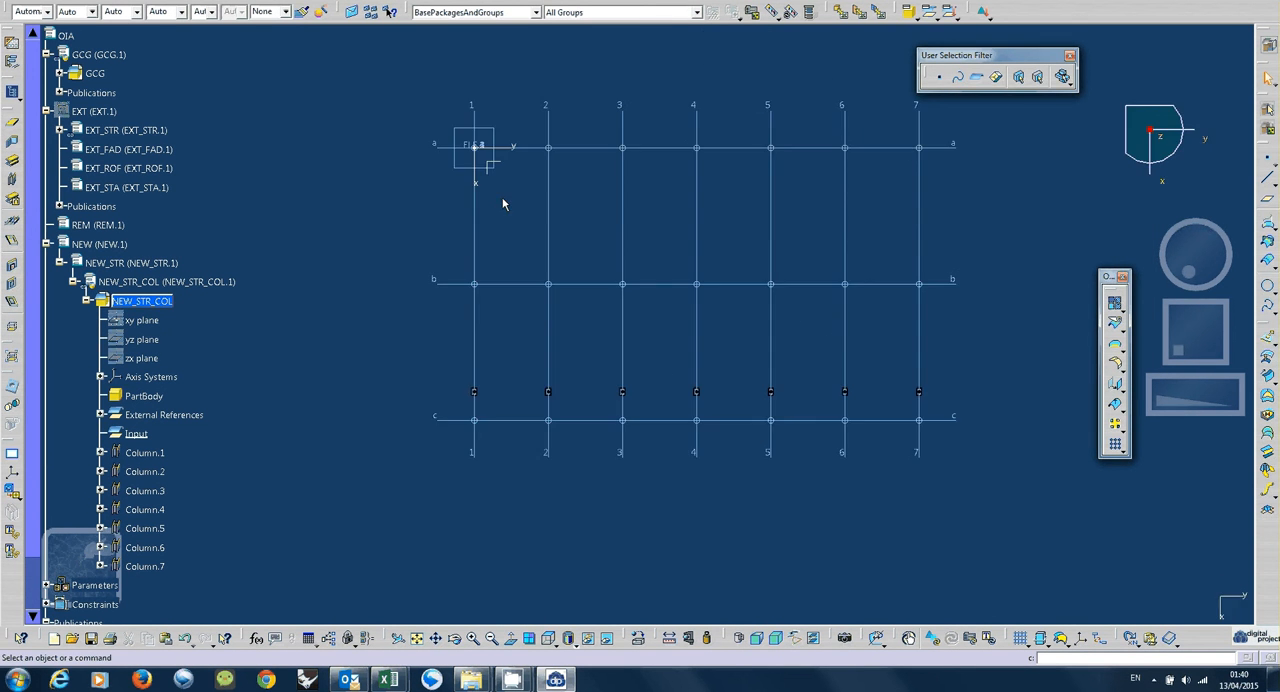
left_click(467, 146)
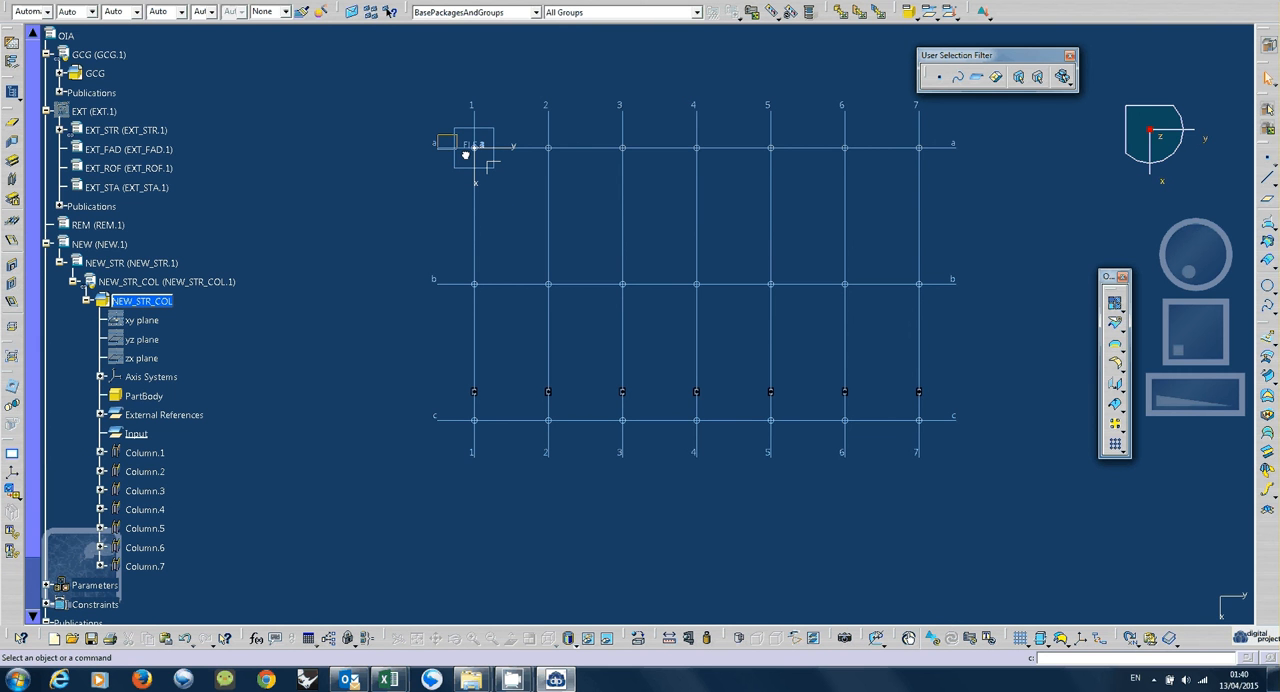
left_click_drag(437, 135, 939, 160)
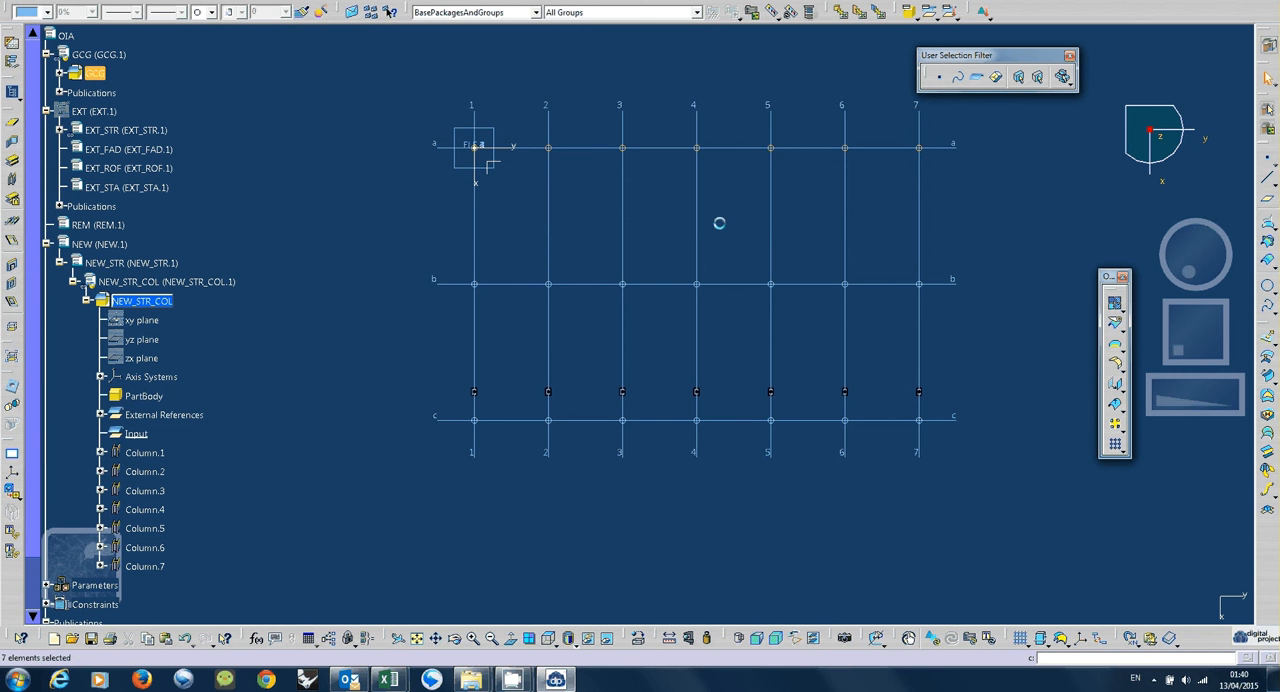
left_click(14, 181)
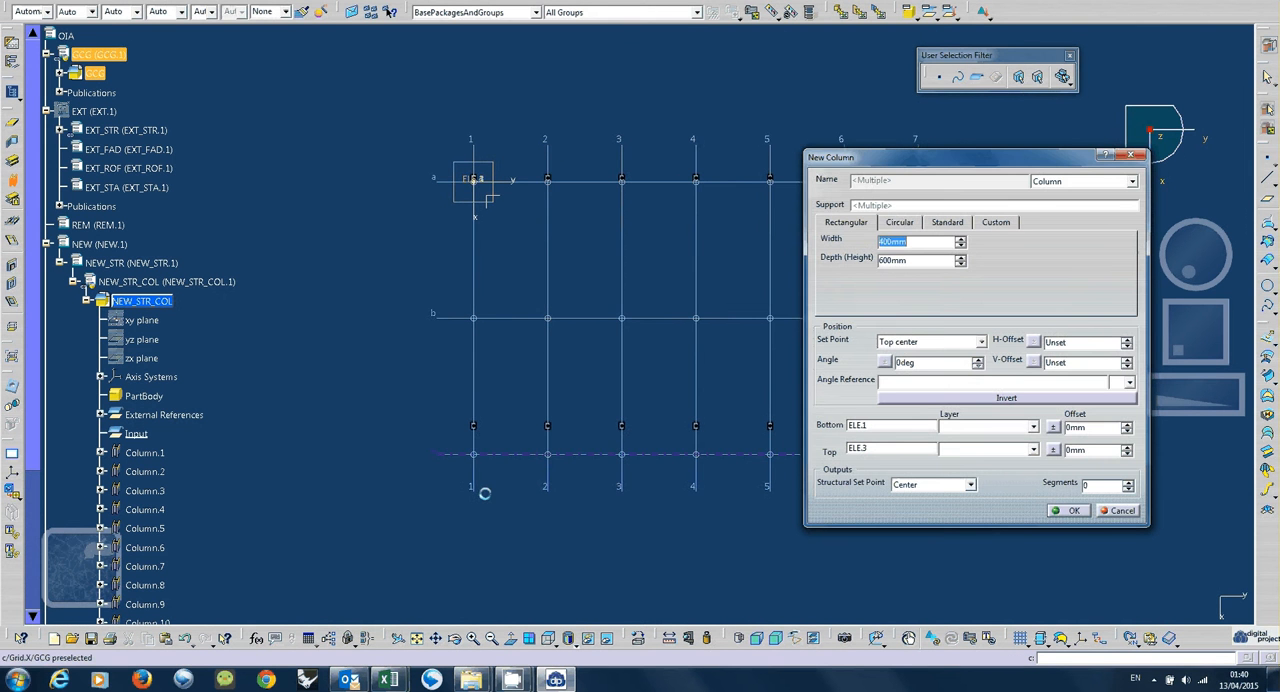
Set the set point of the gridline a columns to Bottom center.
middle_click_drag(485, 493, 518, 348)
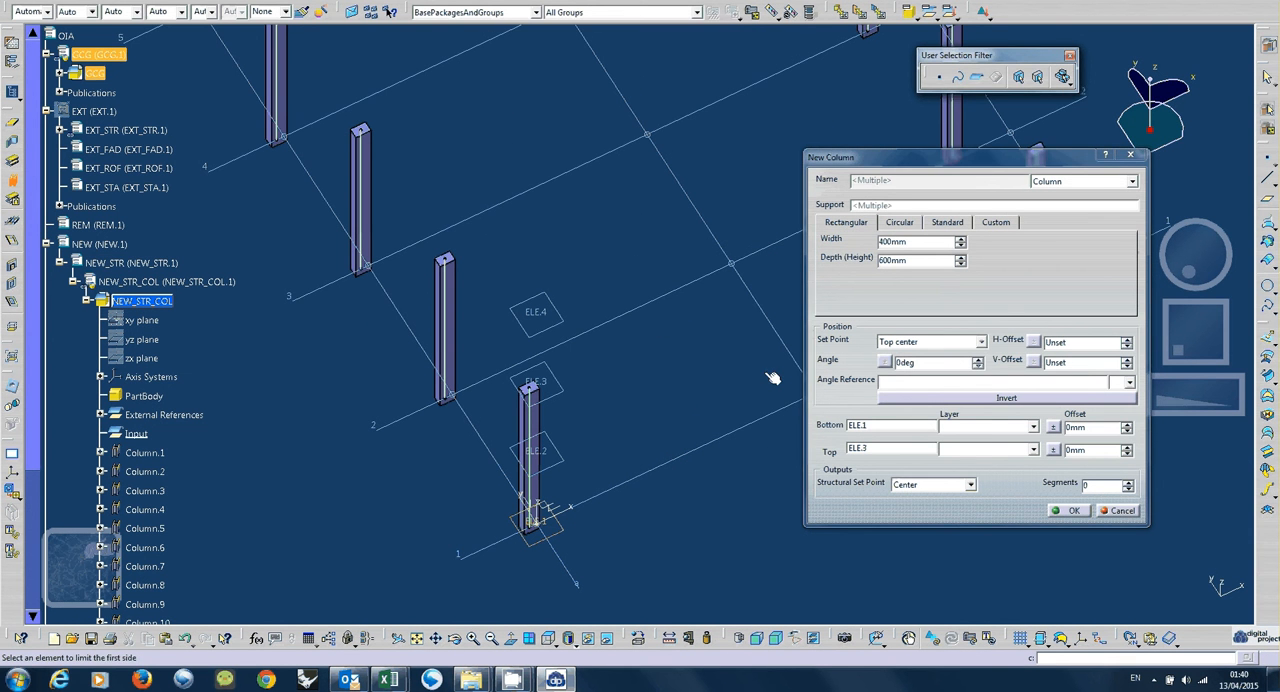
left_click(913, 342)
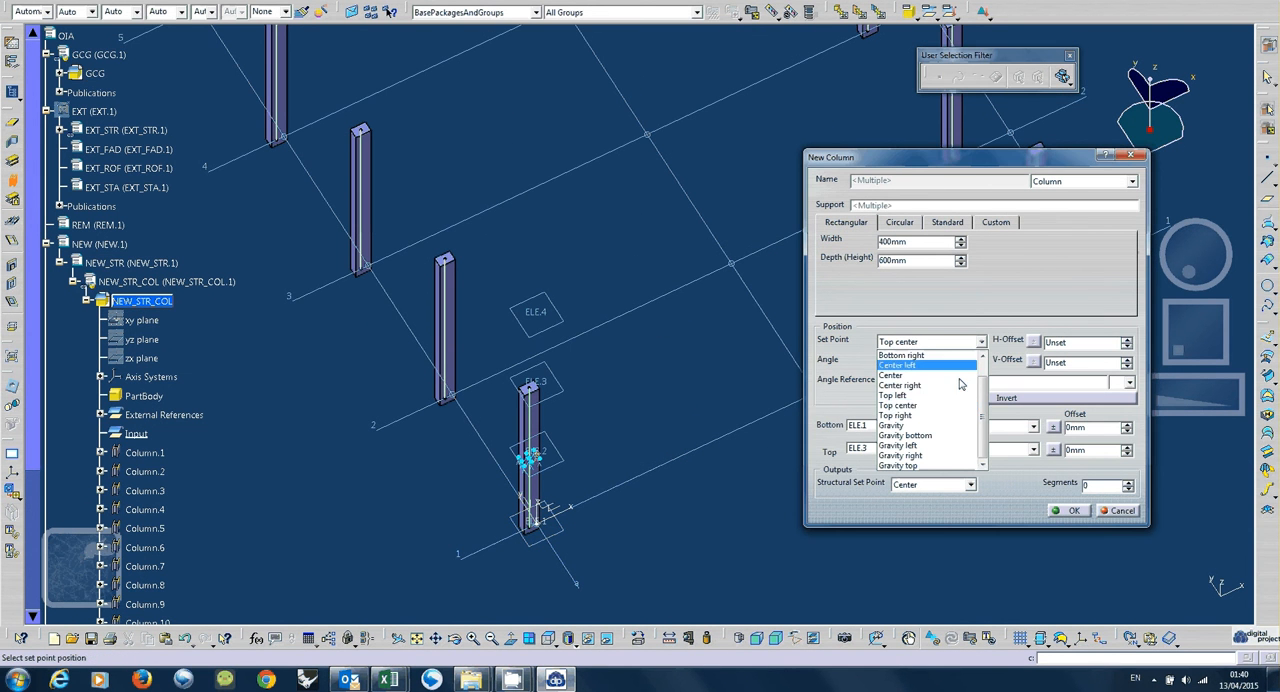
left_click_drag(981, 392, 982, 378)
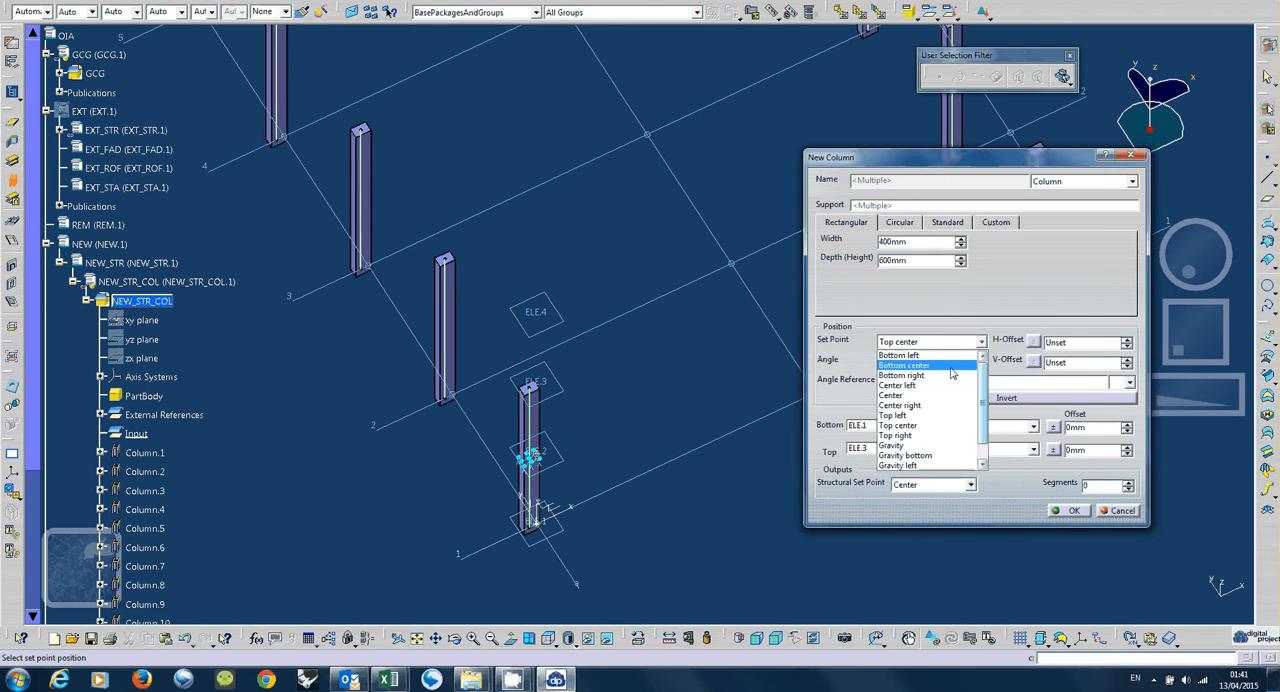
left_click(952, 373)
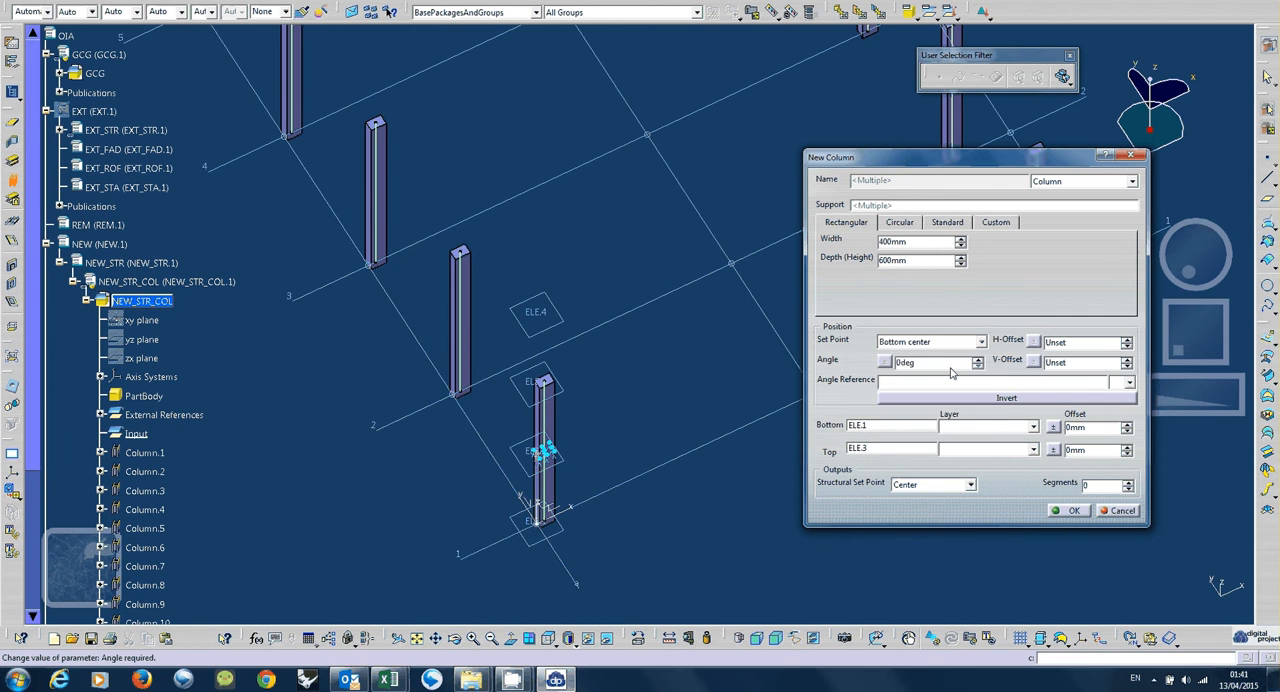
Set the vertical offset of the gridline a columns to -2000 mm and create the columns.
double_click(1068, 363)
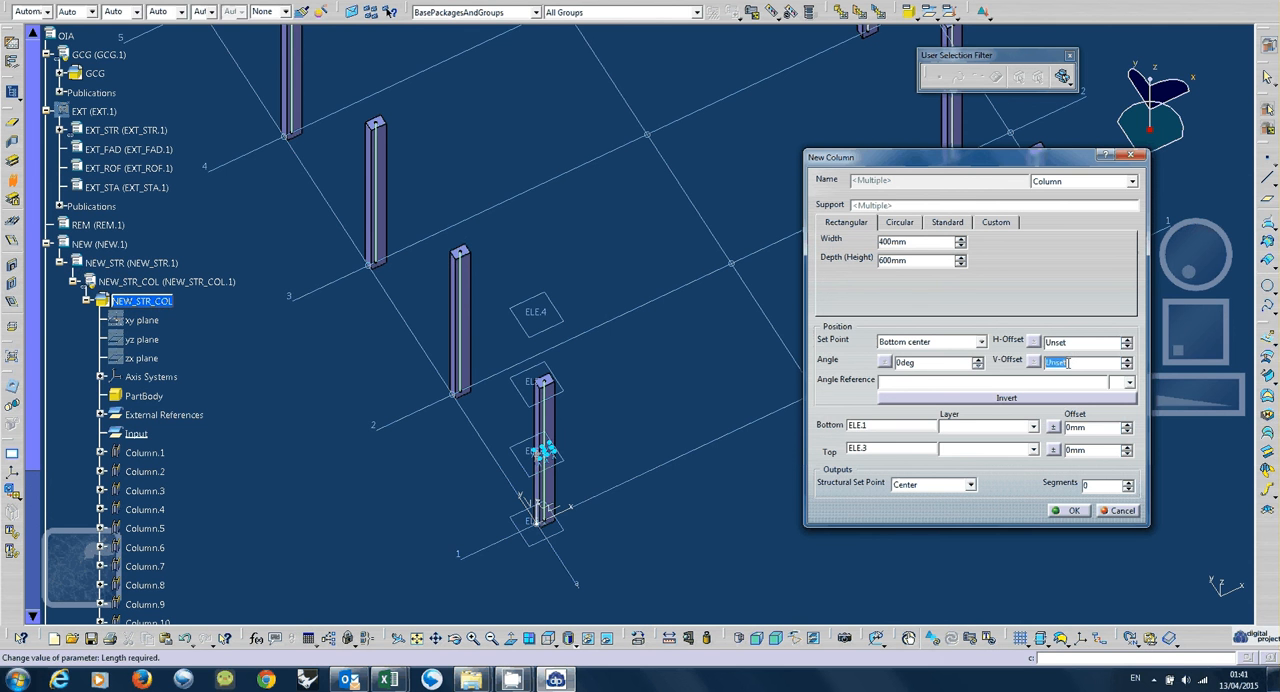
type("-200")
key("Return")
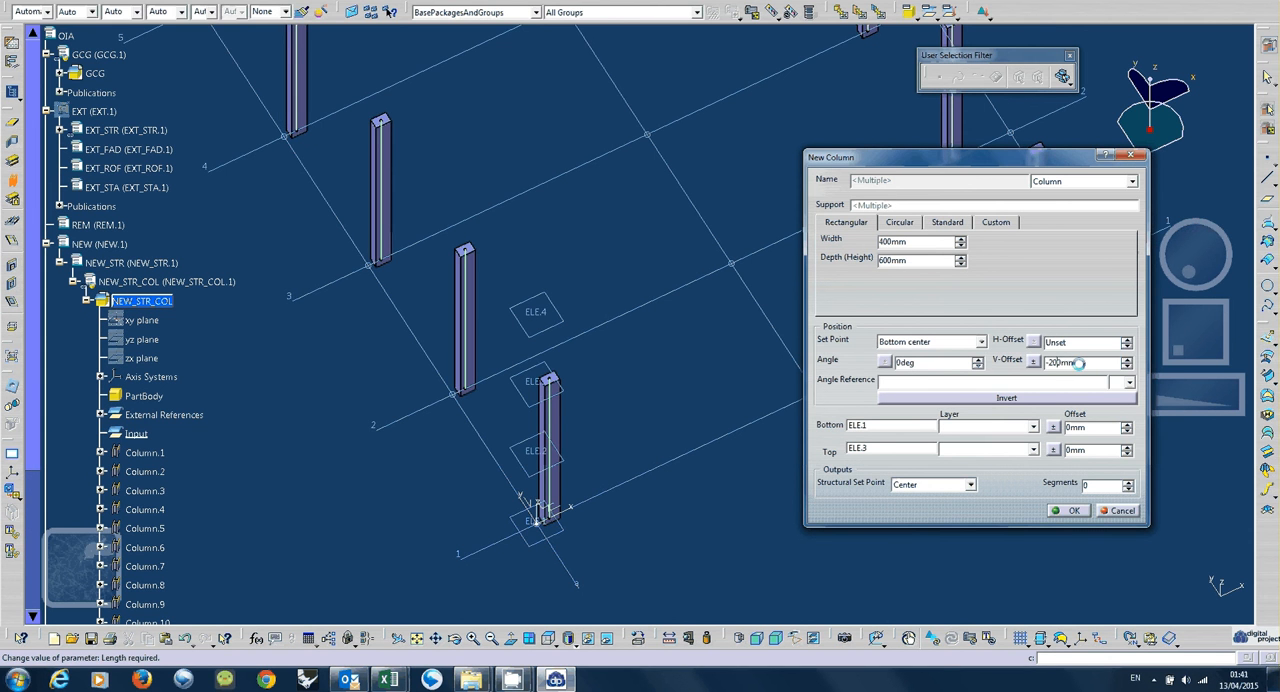
type("0")
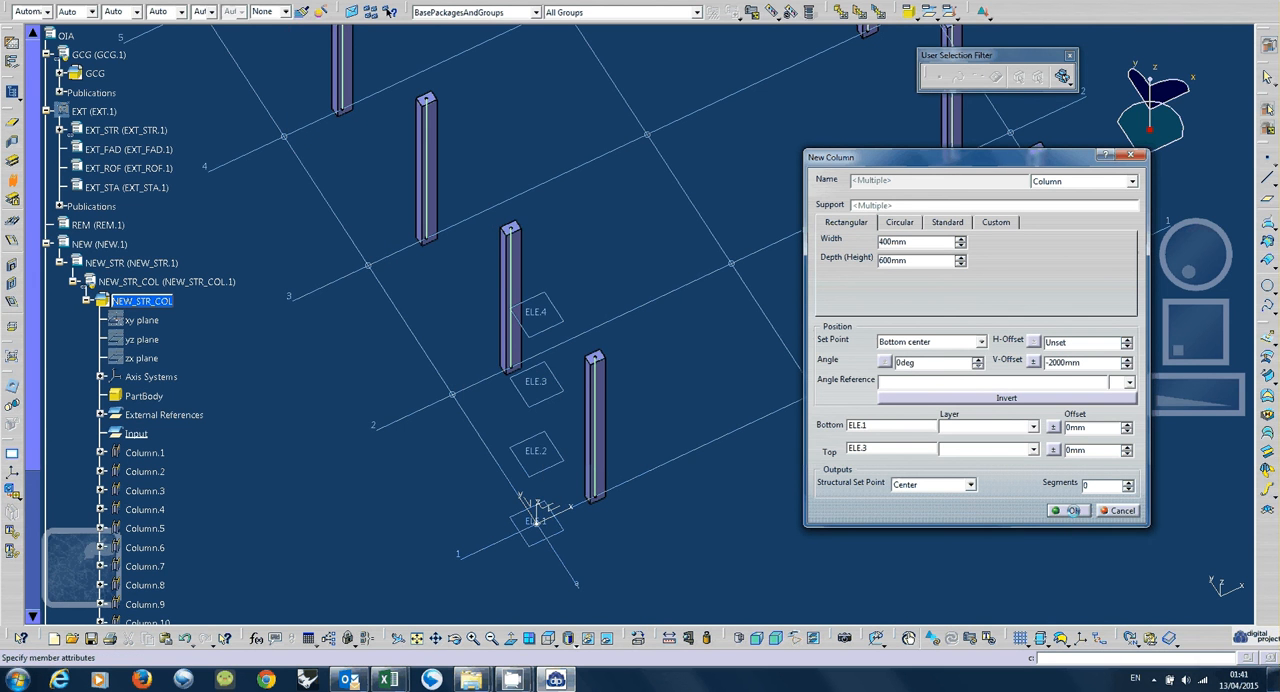
left_click(1073, 511)
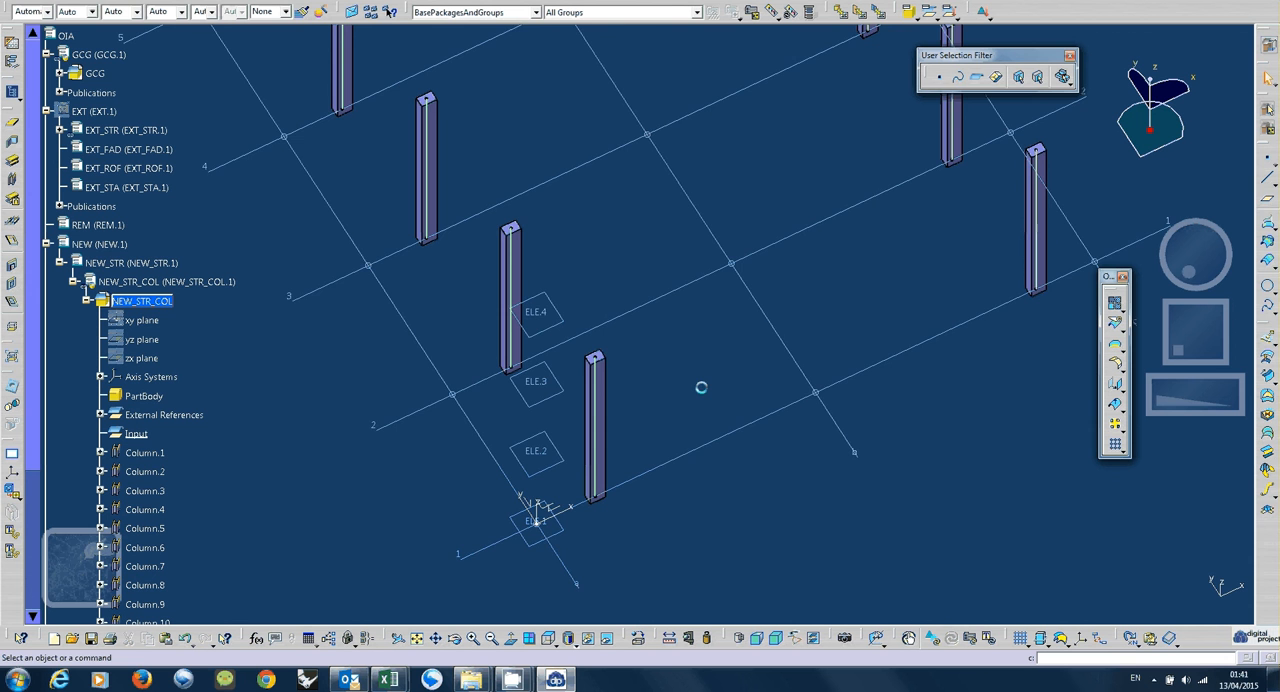
Select gridlines 1 to 7 in plan view with an intersecting rectangle trap across them.
middle_click_drag(700, 470, 708, 436)
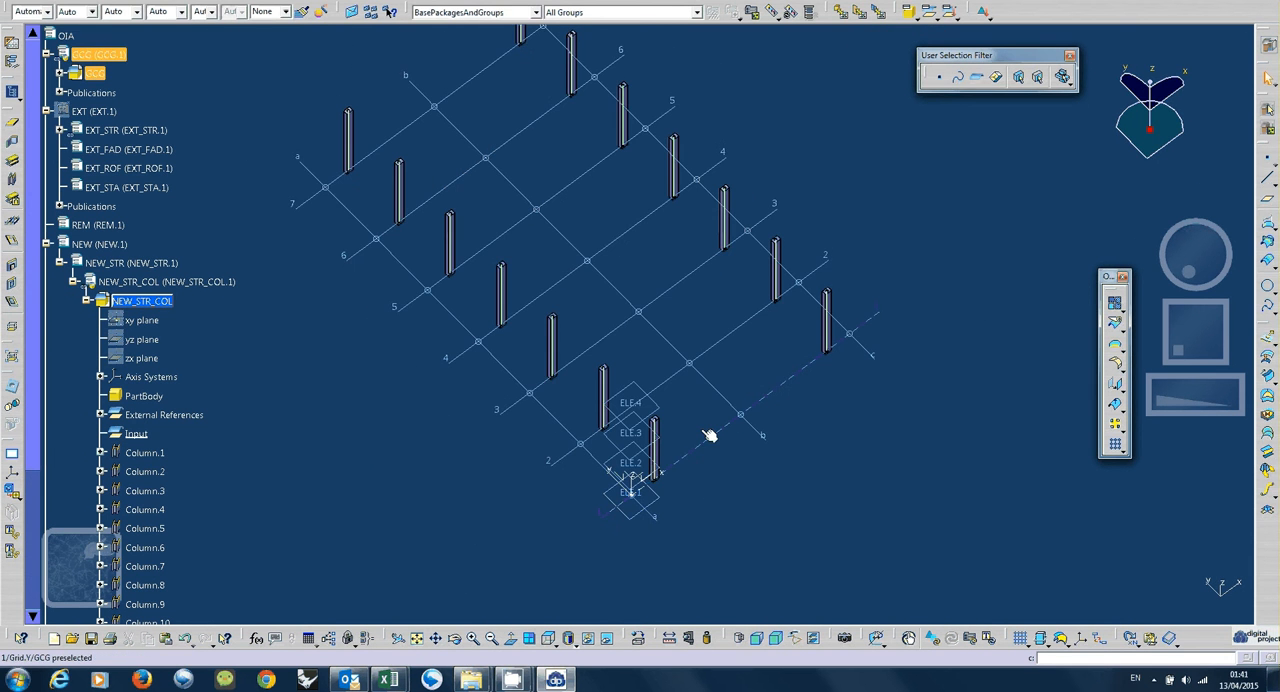
left_click(1274, 82)
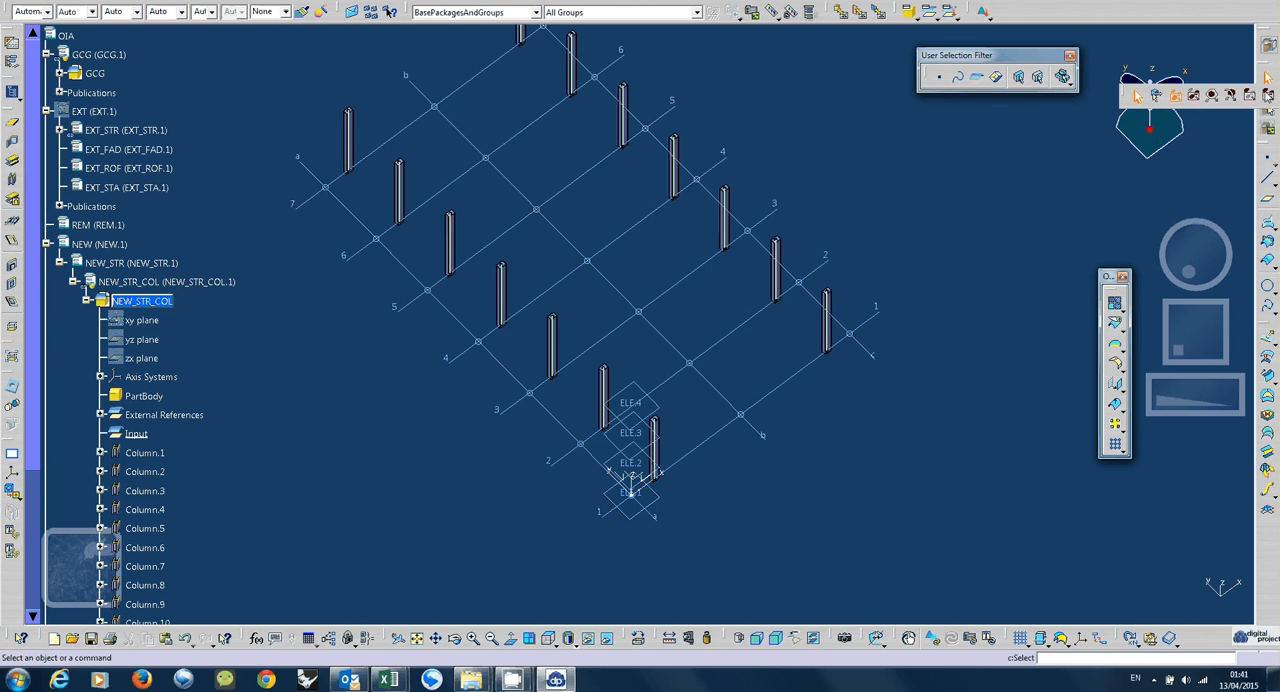
left_click(1196, 97)
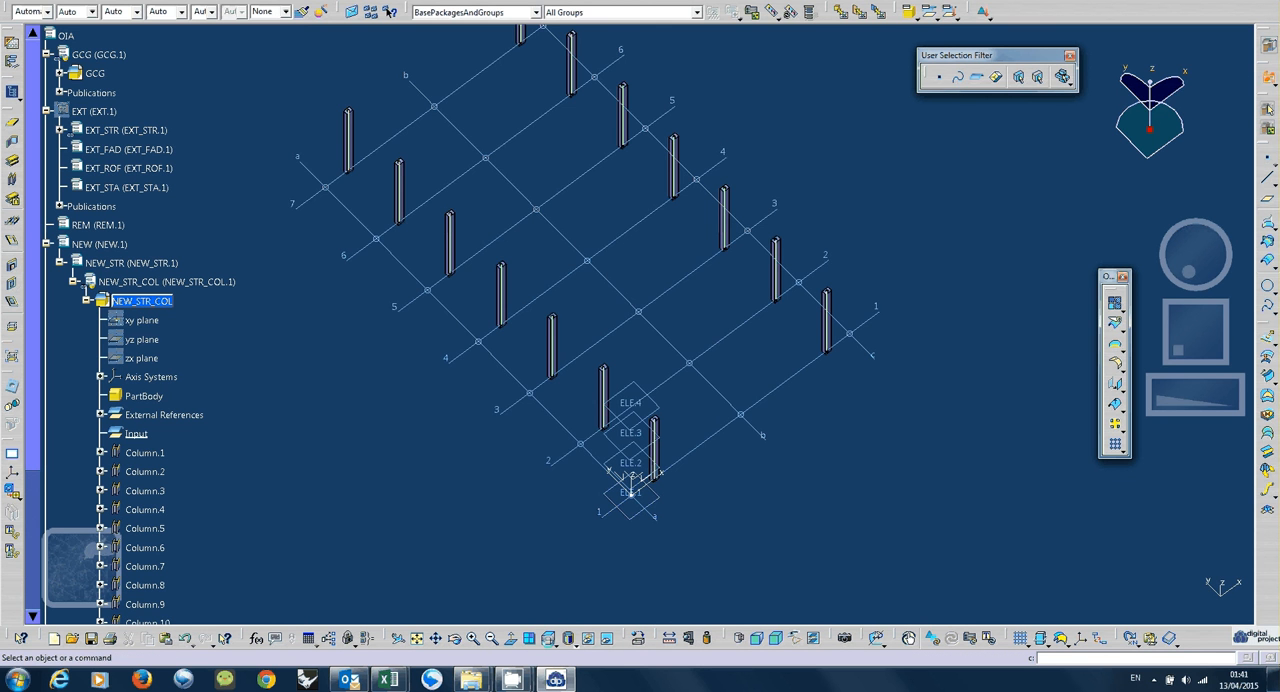
key("ctrl+t")
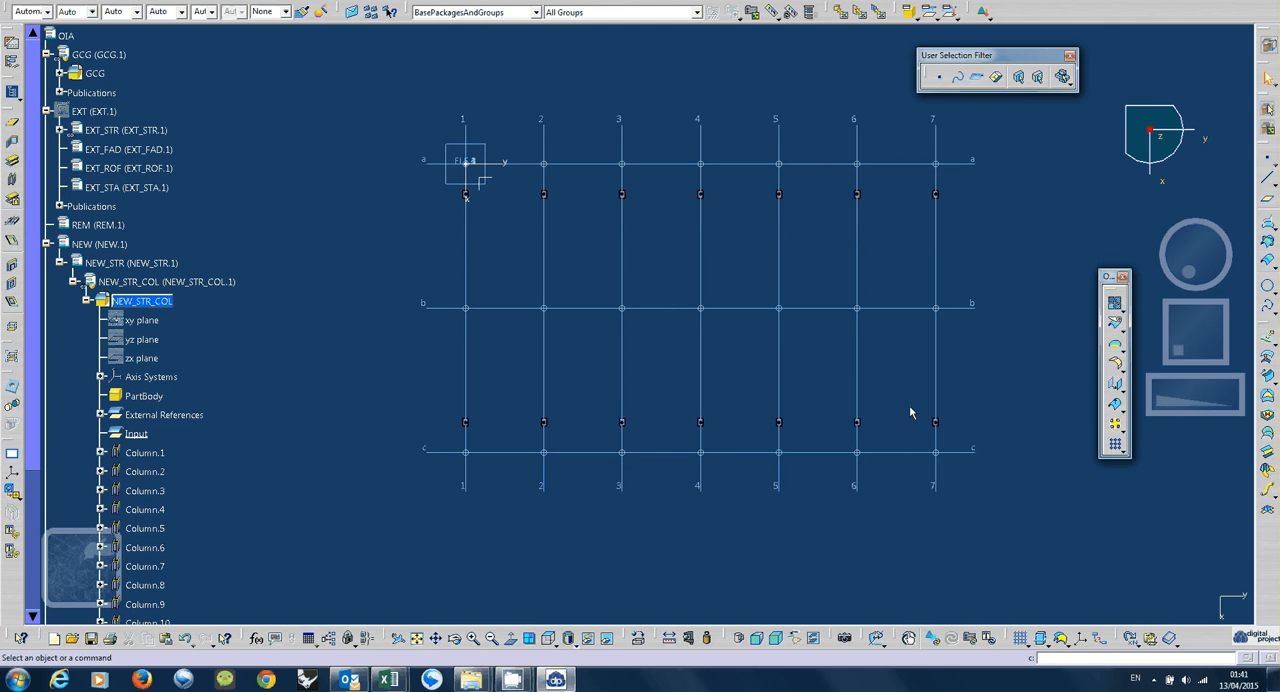
left_click_drag(978, 342, 442, 358)
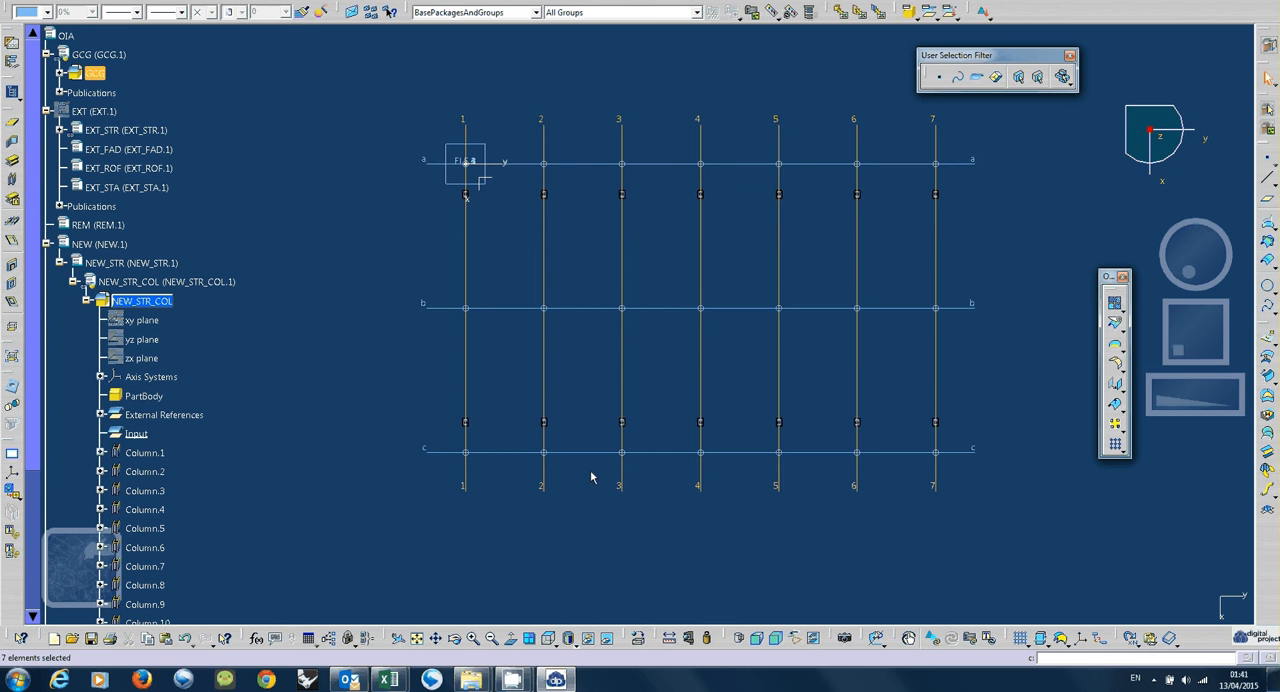
Start multi-support beams along gridlines 1 to 7 on support ELE.3, limited from gridline a to gridline c.
mouse_move(583, 523)
middle_mouse_down()
mouse_move(625, 478)
mouse_move(557, 449)
mouse_move(558, 424)
mouse_move(660, 380)
mouse_move(567, 325)
mouse_move(441, 300)
middle_mouse_up()
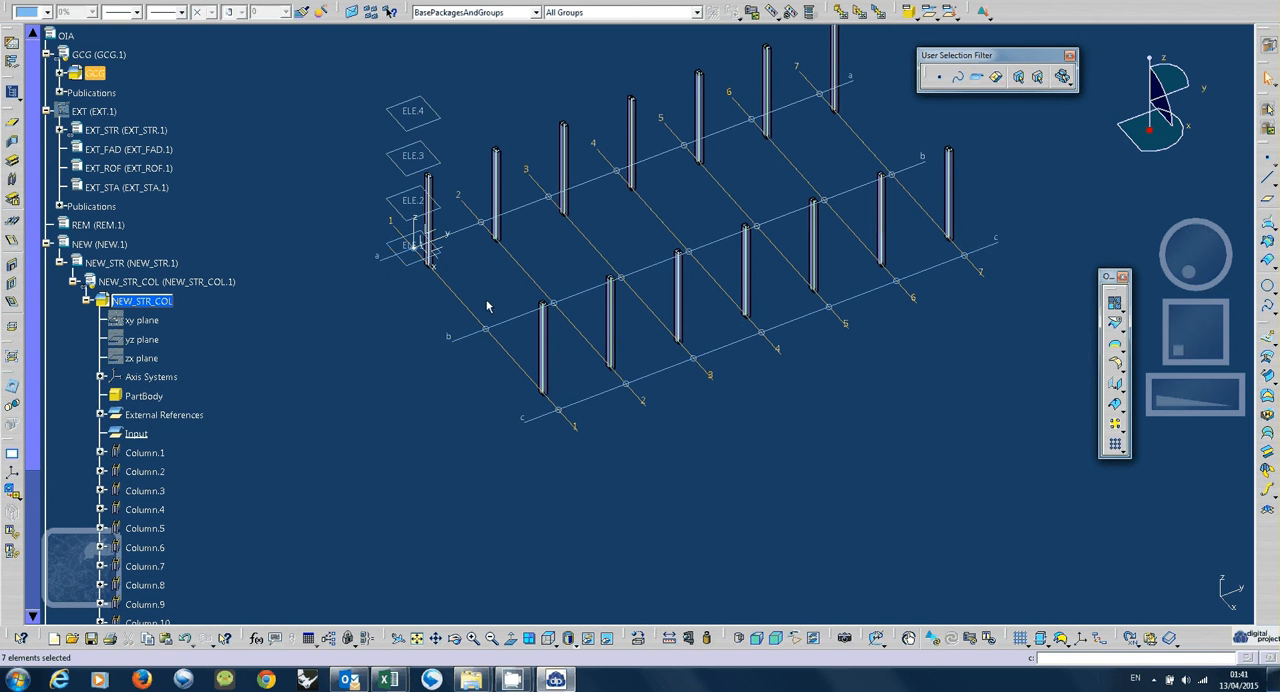
left_click(13, 200)
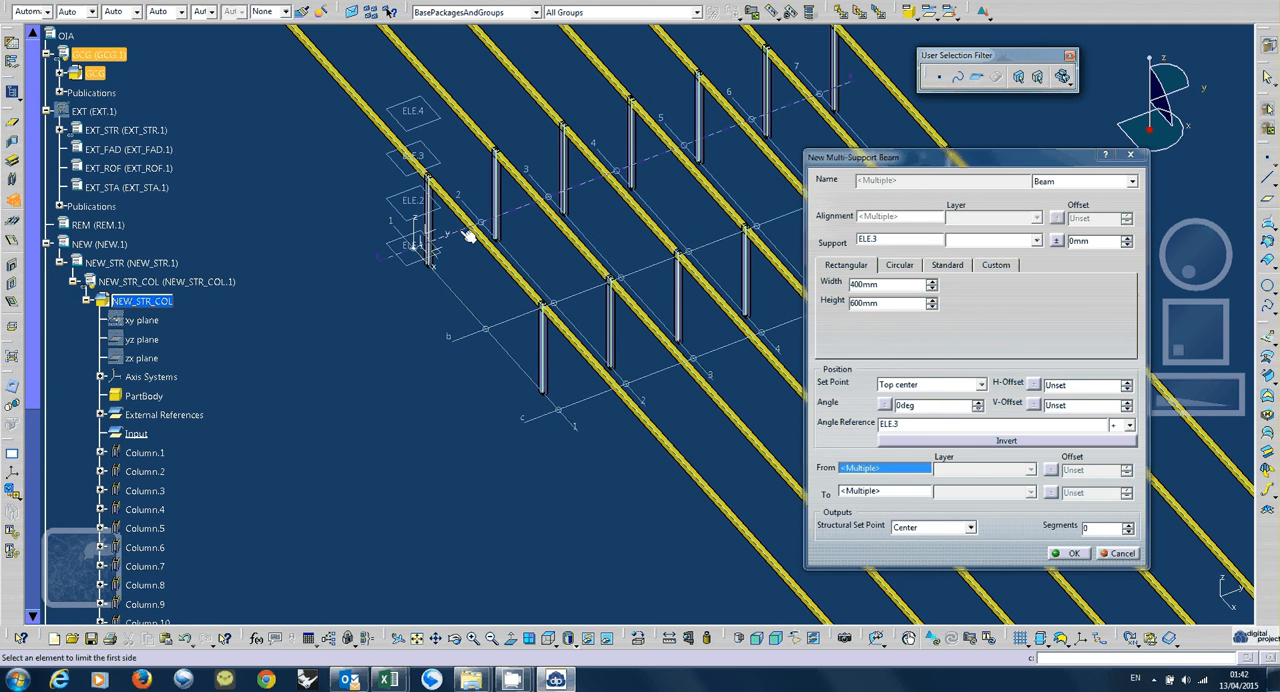
left_click(496, 329)
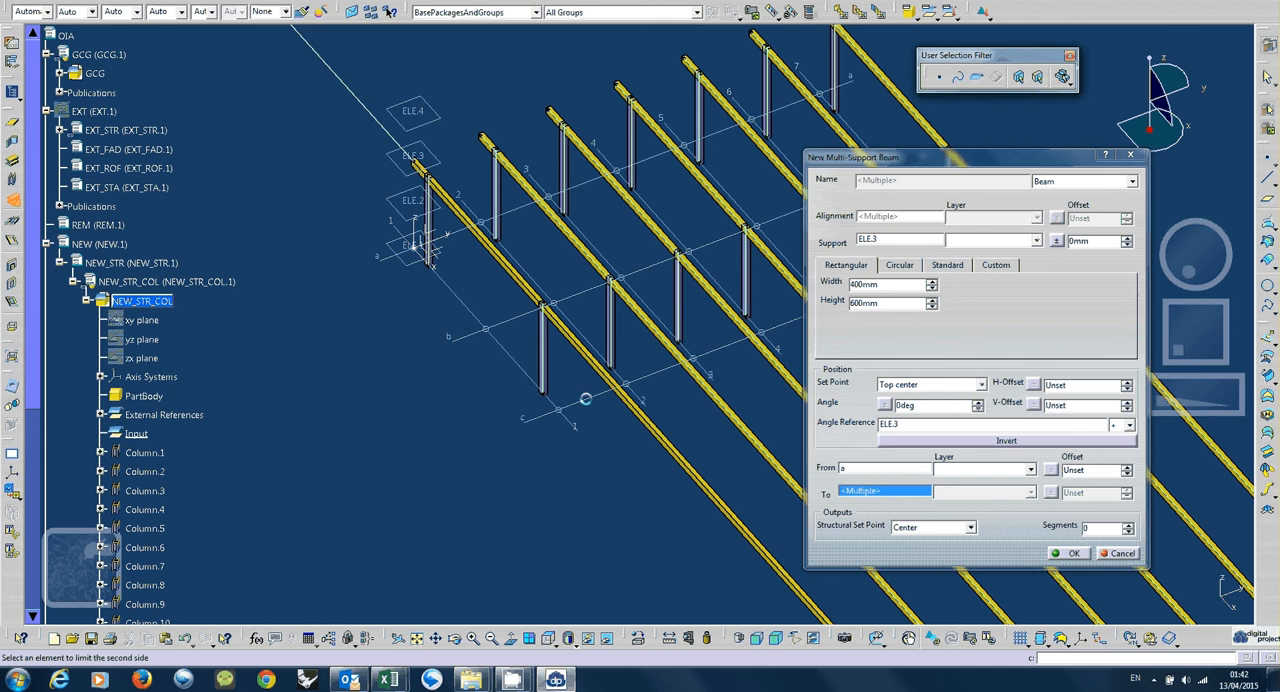
left_click(585, 399)
Set the set point of the new beams to Bottom center.
middle_click_drag(463, 352, 907, 170)
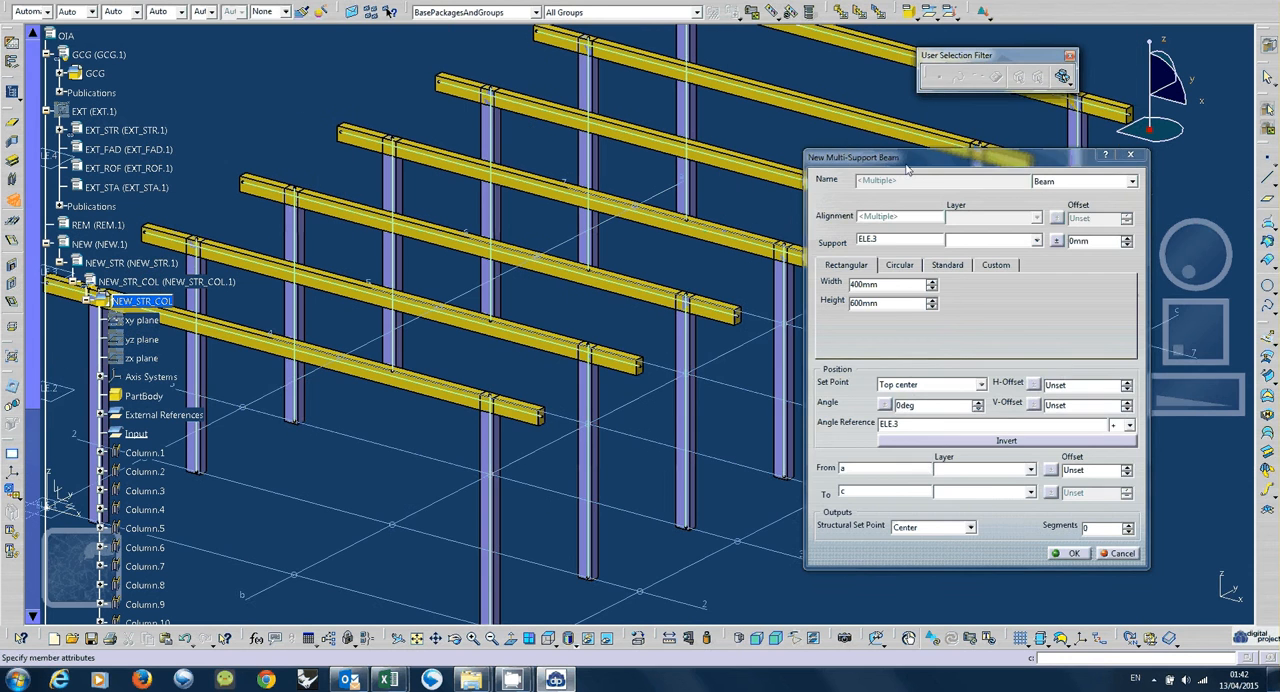
left_click_drag(907, 170, 1002, 228)
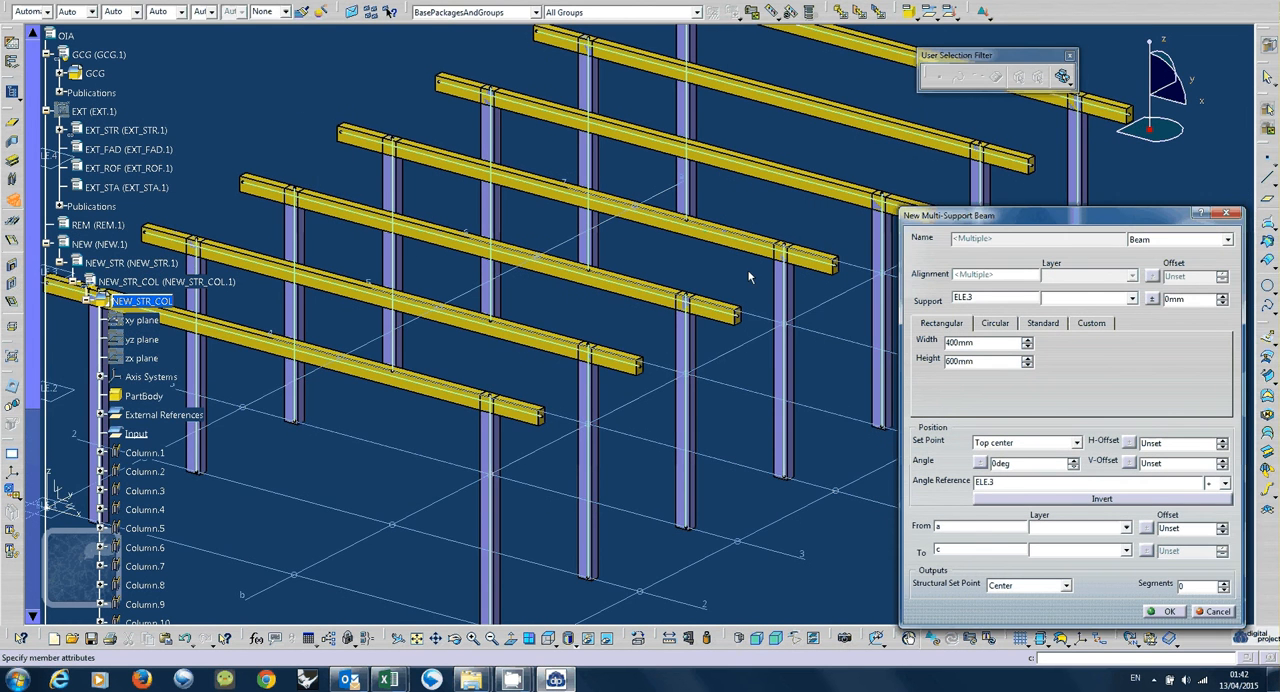
middle_click_drag(749, 277, 726, 314)
left_click(1039, 443)
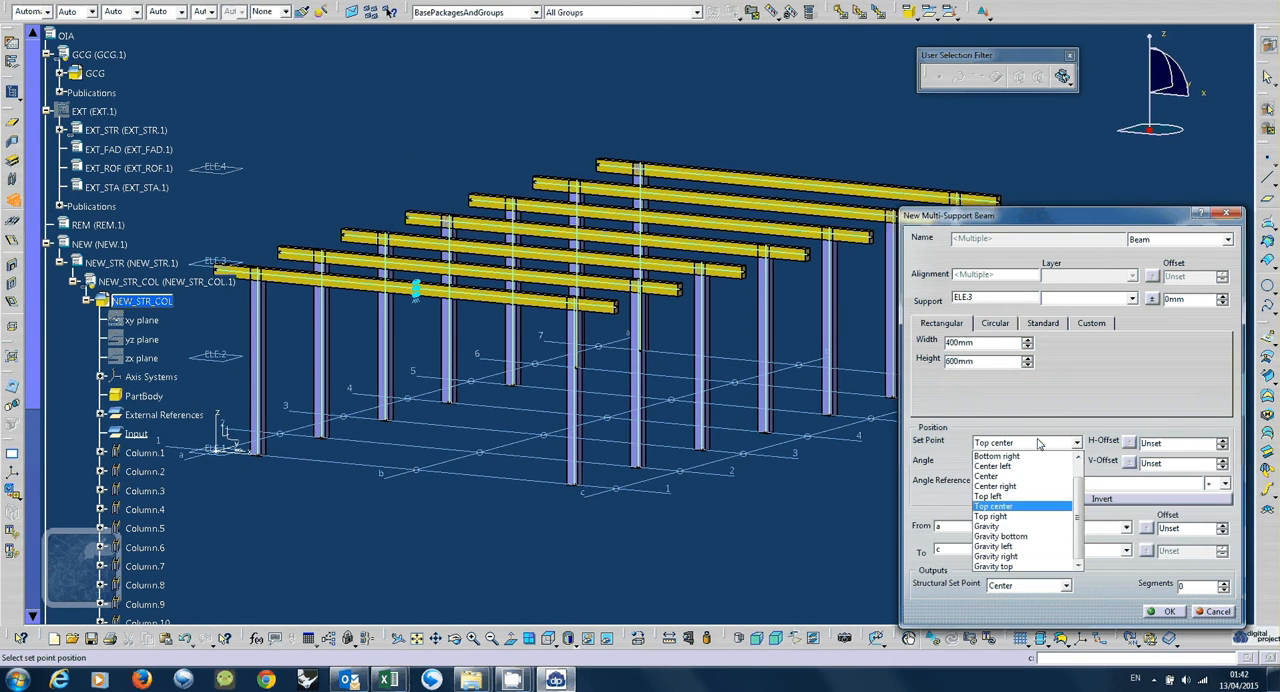
left_click(1039, 443)
middle_click_drag(430, 304, 427, 352)
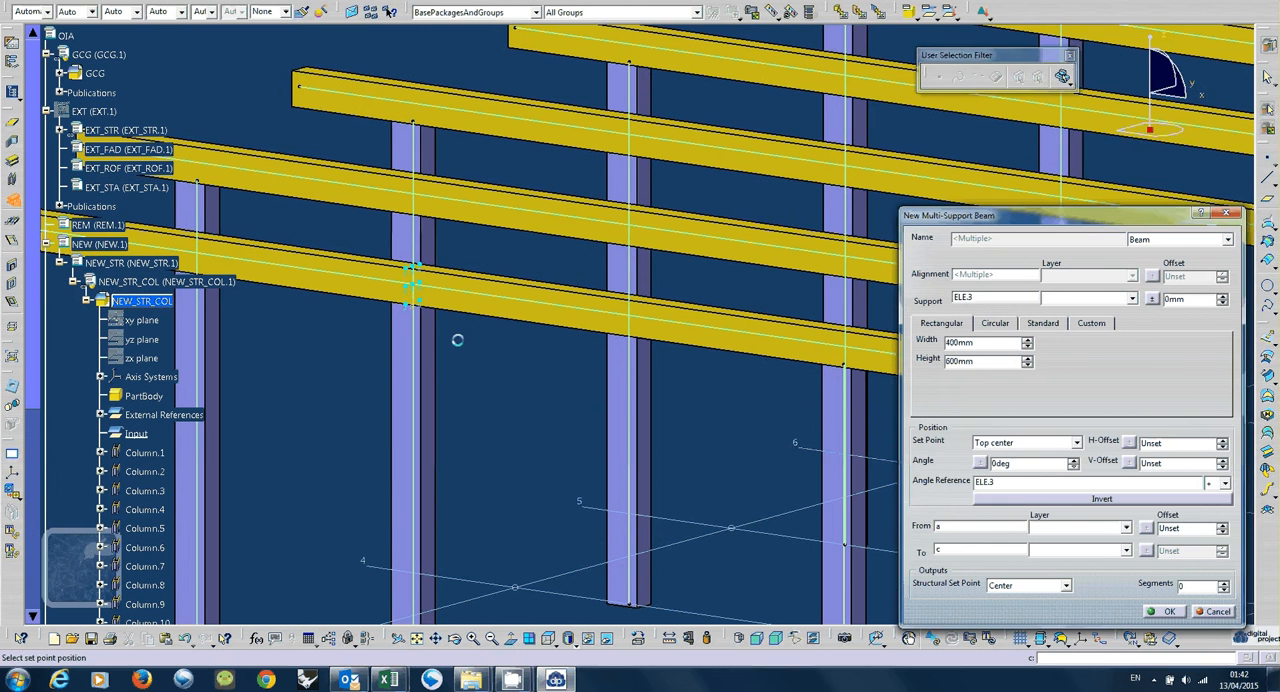
middle_click_drag(535, 382, 560, 455)
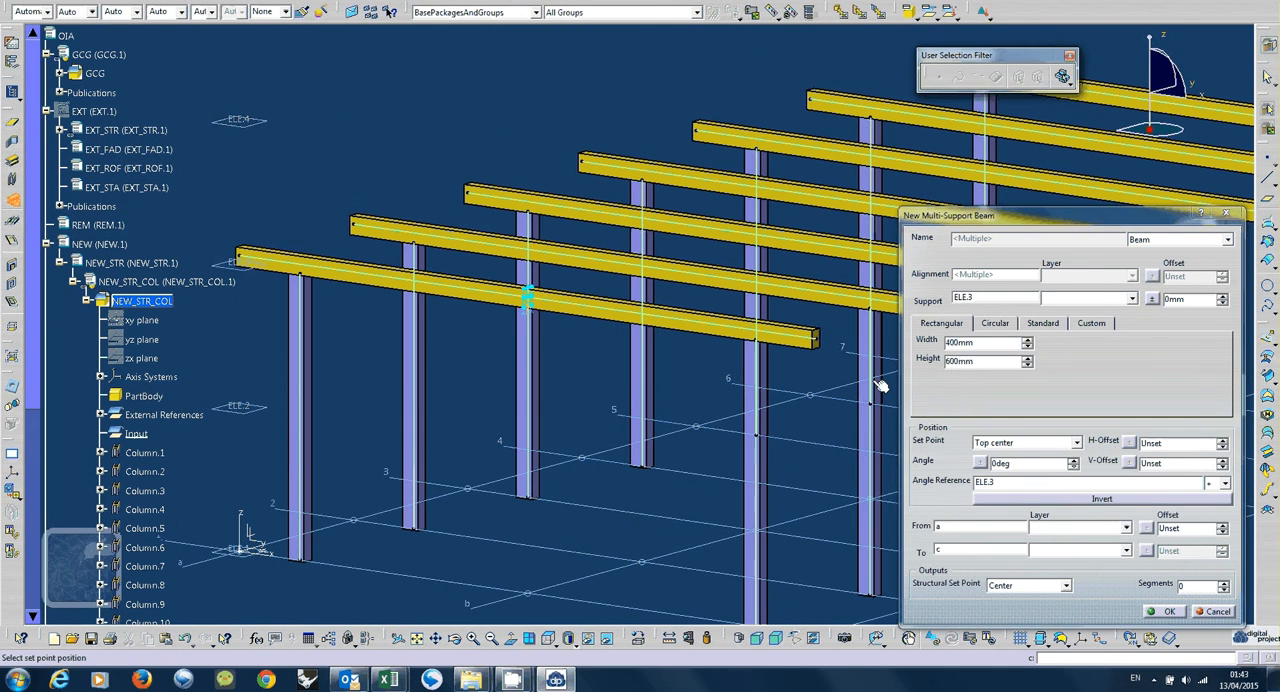
Set the beams' rectangular section to a height of 450 mm and a width of 300 mm.
double_click(979, 362)
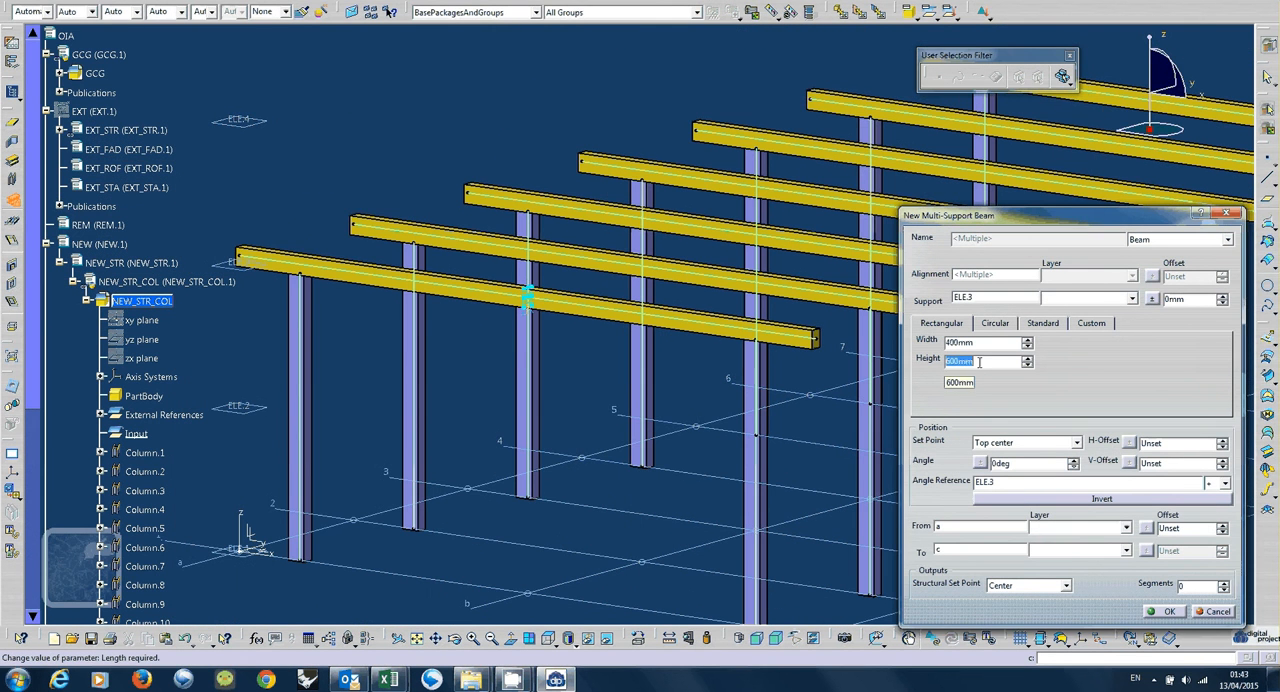
type("450")
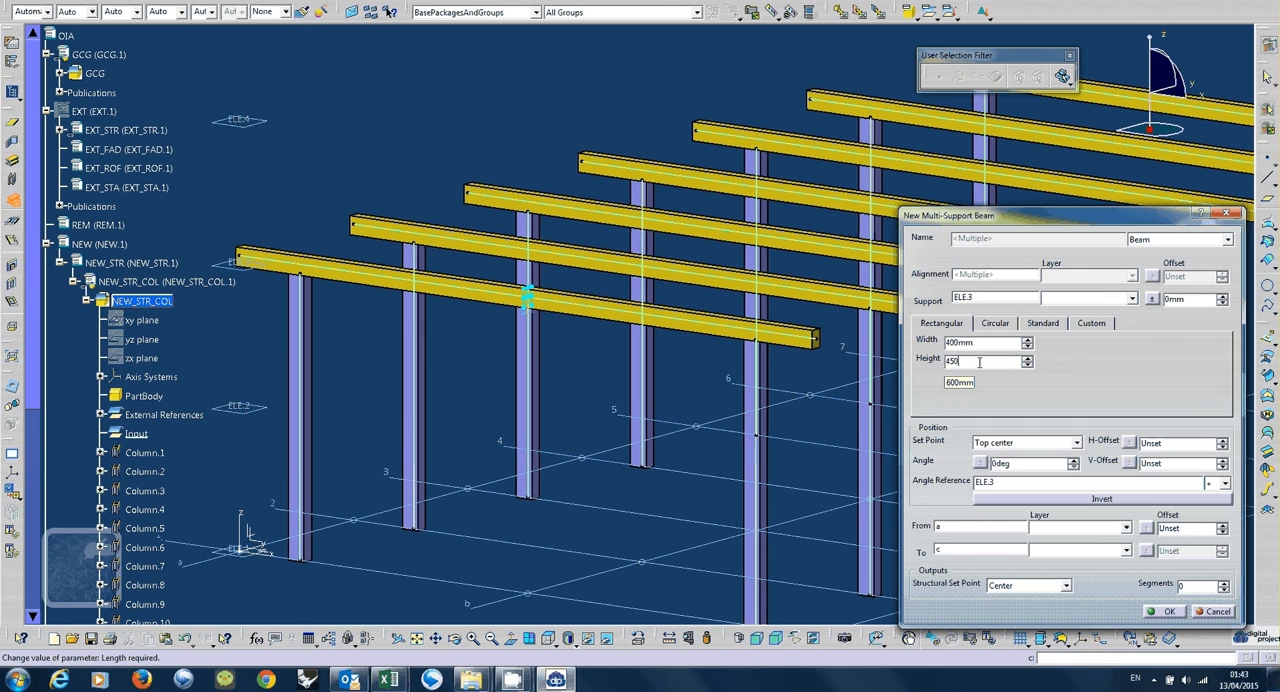
left_click(956, 342)
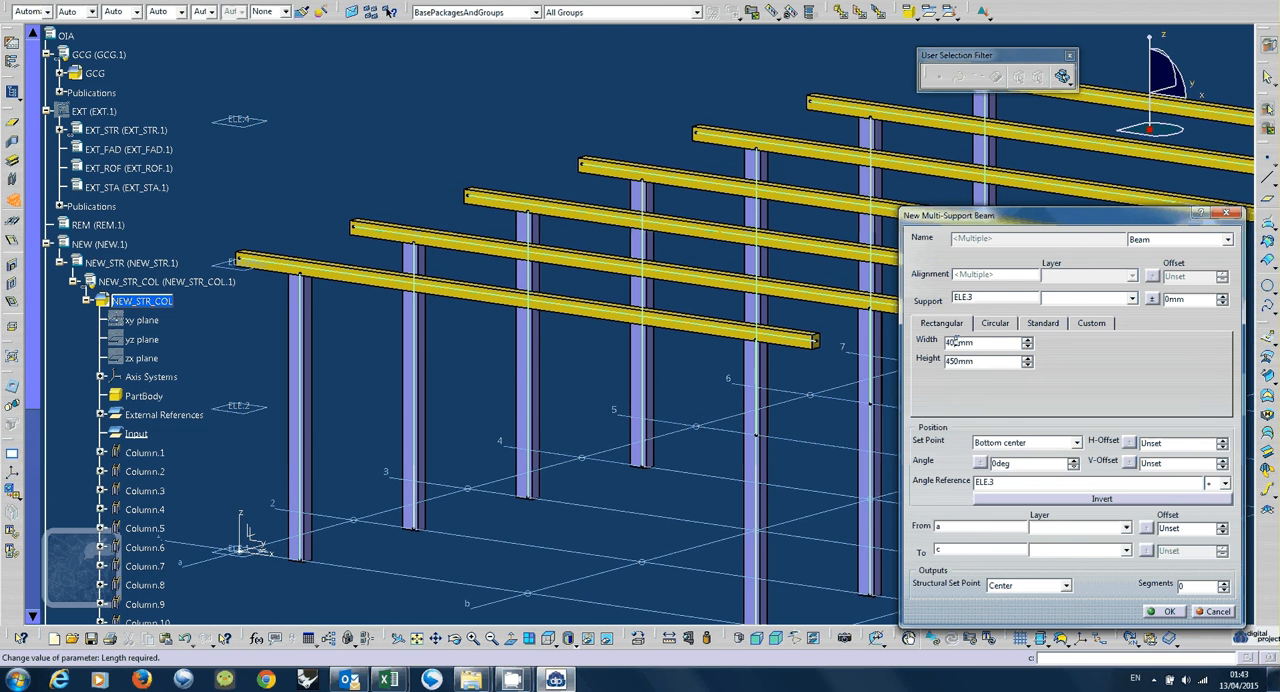
double_click(956, 342)
type("300")
left_click(717, 400)
key("Tab")
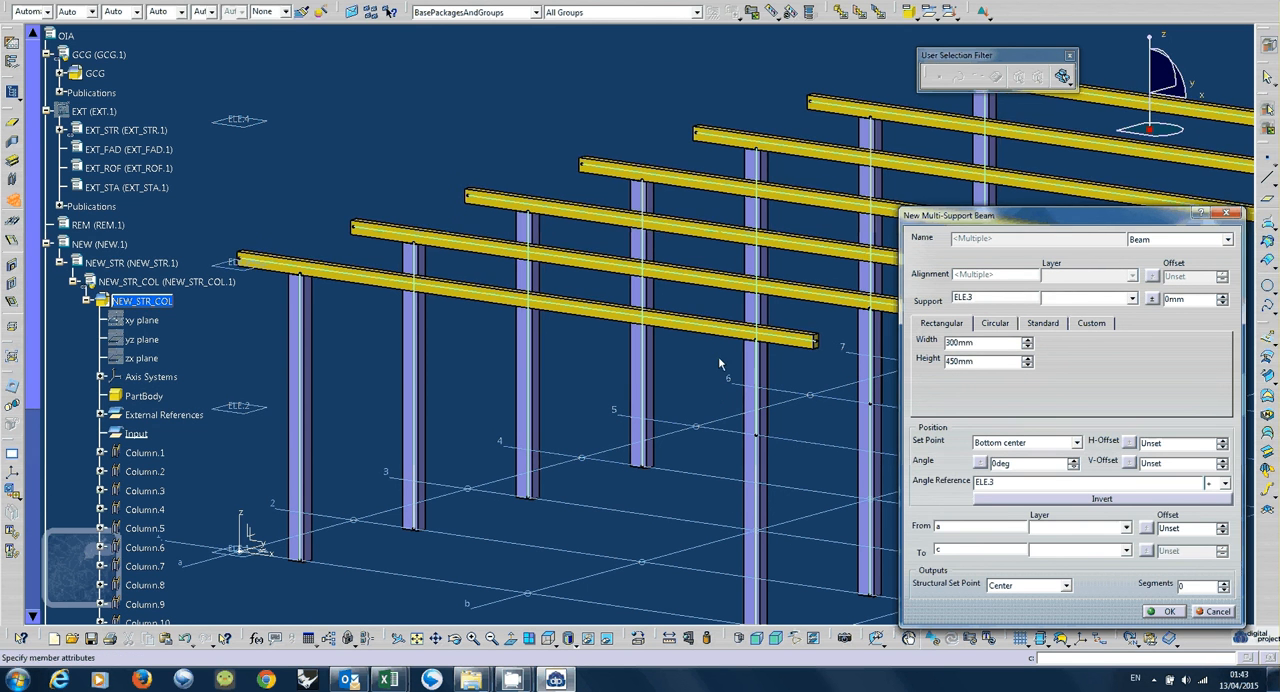
middle_click_drag(719, 364, 705, 363)
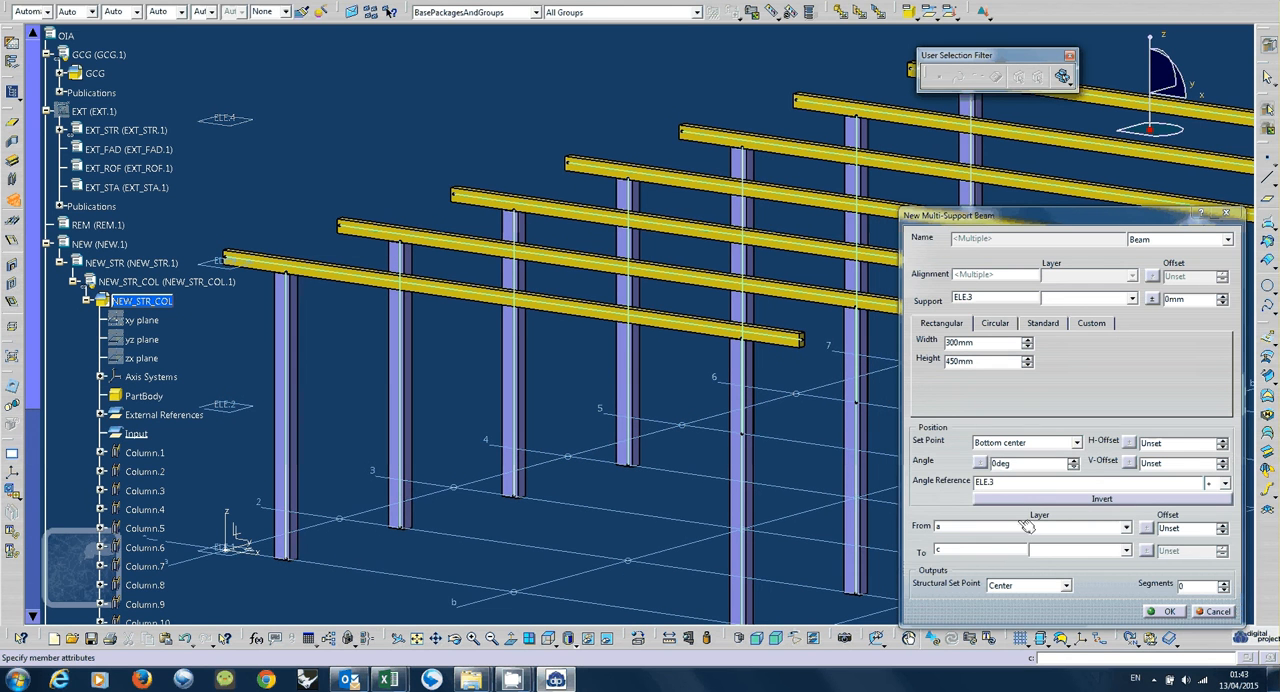
Create the configured beams along gridlines 1 to 7 and review the columns and beams listed in the NEW_STR_COL part.
left_click(1168, 611)
middle_click_drag(659, 334, 90, 310)
left_click(87, 301)
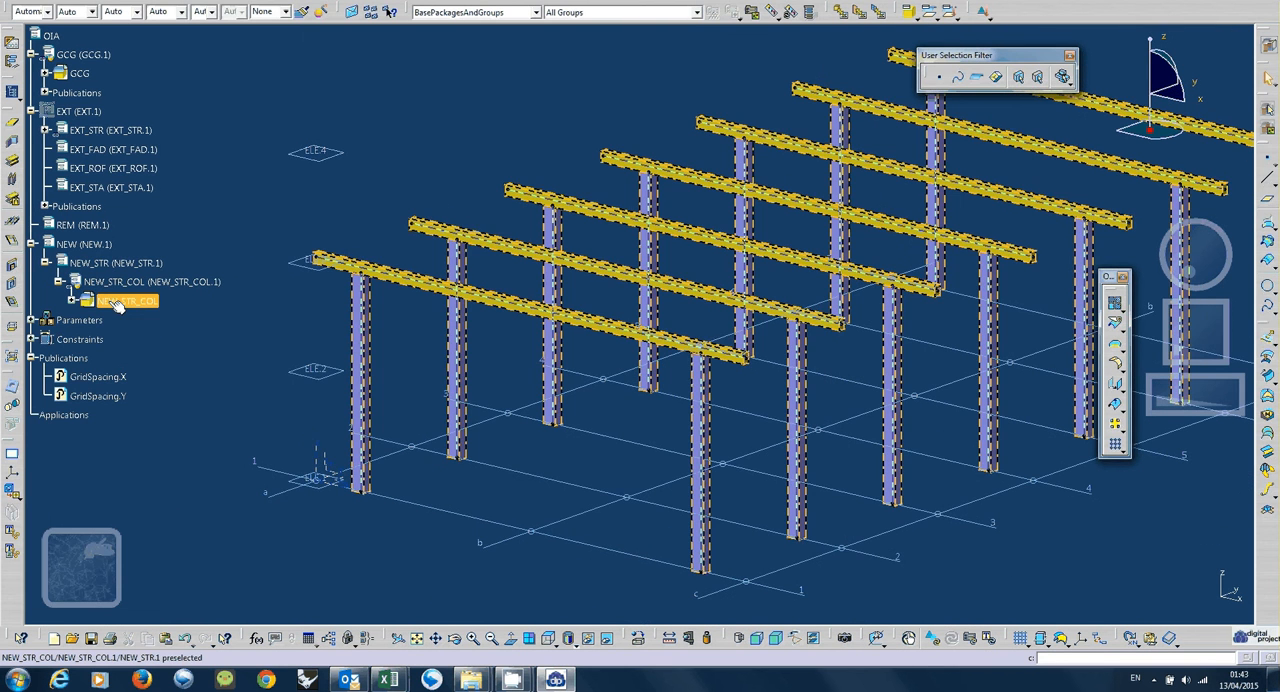
left_click(115, 303)
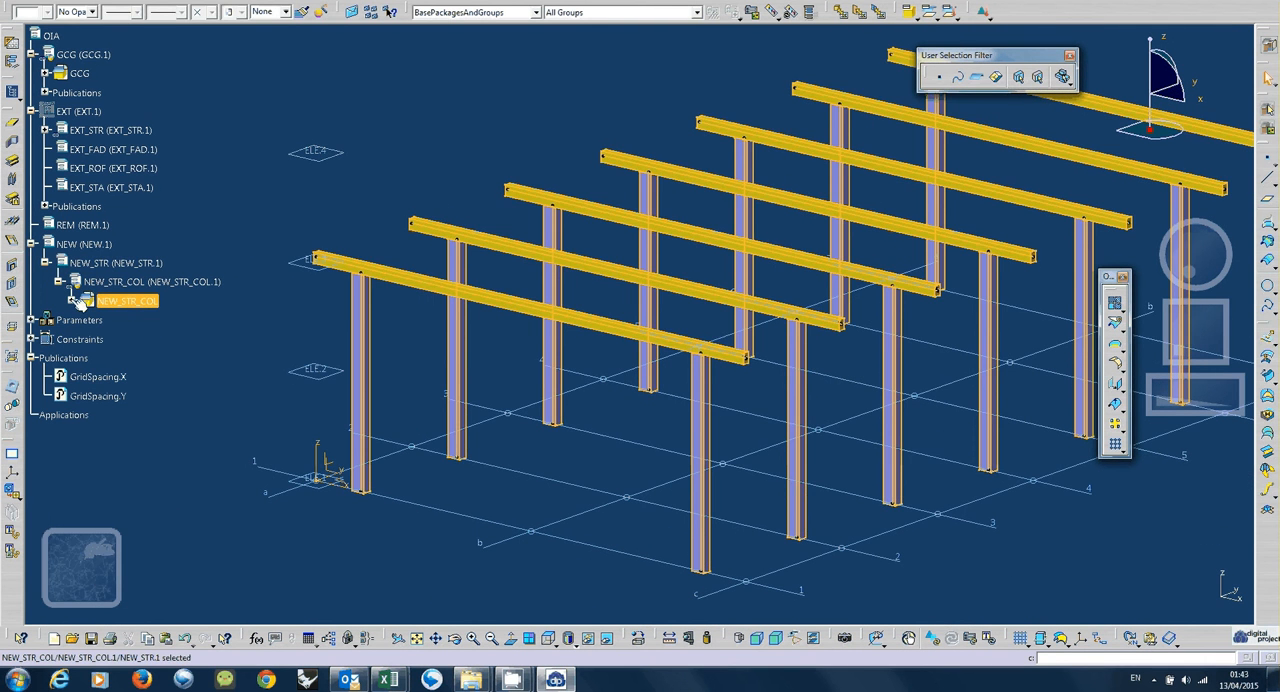
left_click(74, 301)
scroll(141, 508, "down", 2)
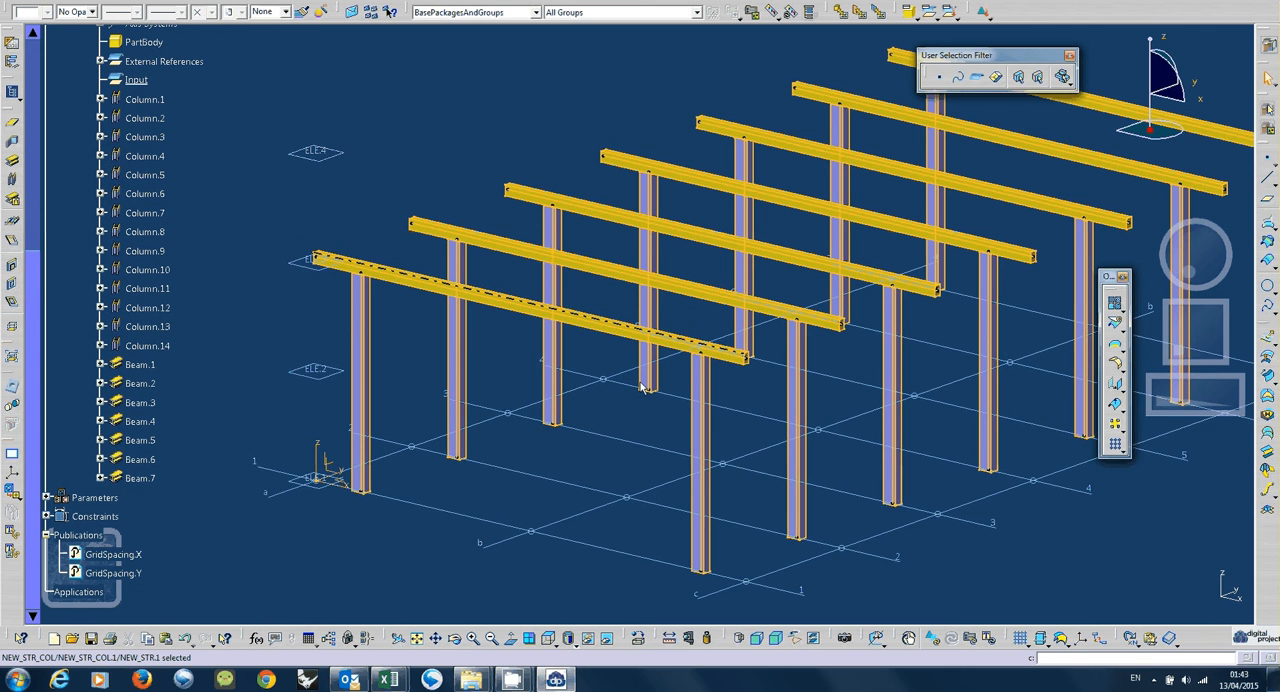
middle_click_drag(643, 387, 645, 512)
left_click(471, 202)
scroll(168, 205, "up", 3)
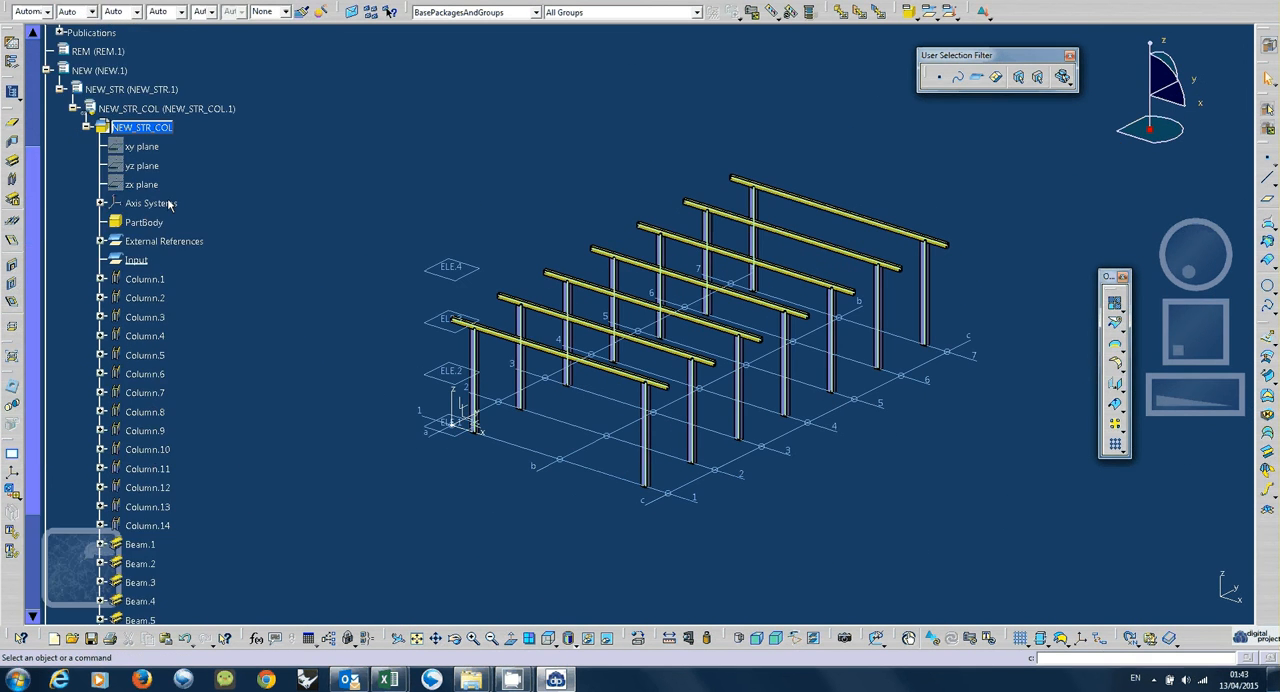
Open Save Management and start saving NEW_STR.CATProduct to a chosen location.
left_click(62, 1)
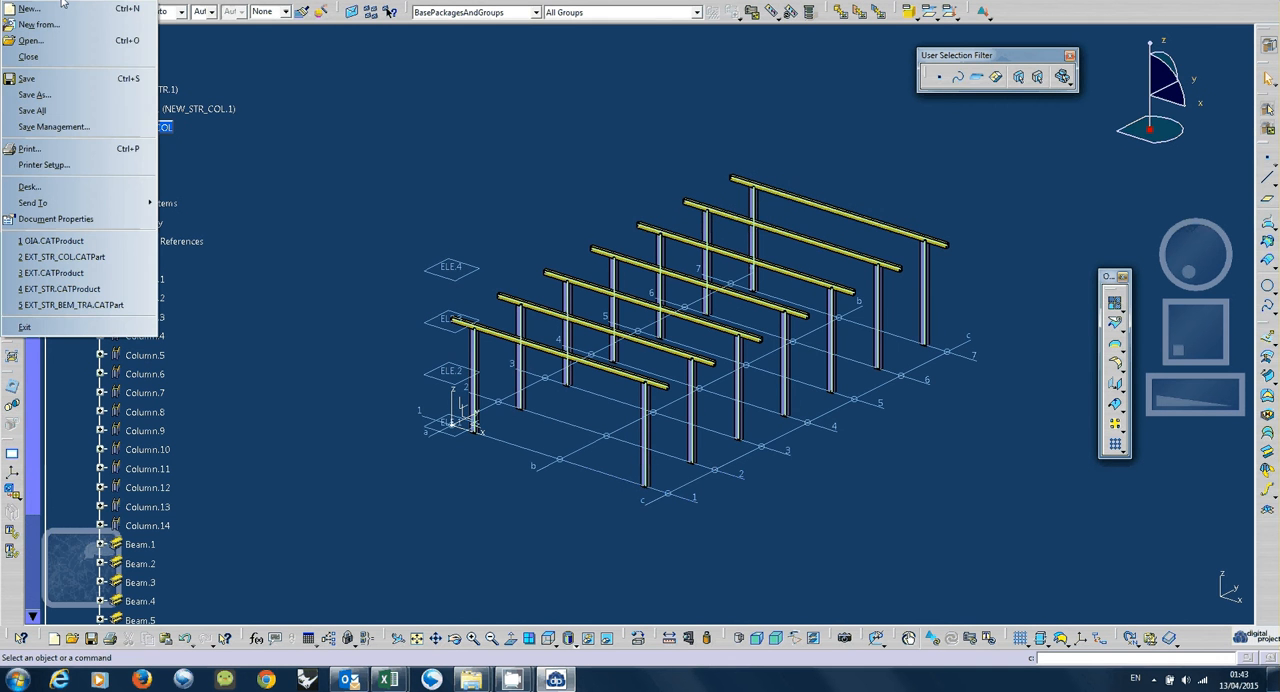
left_click(62, 127)
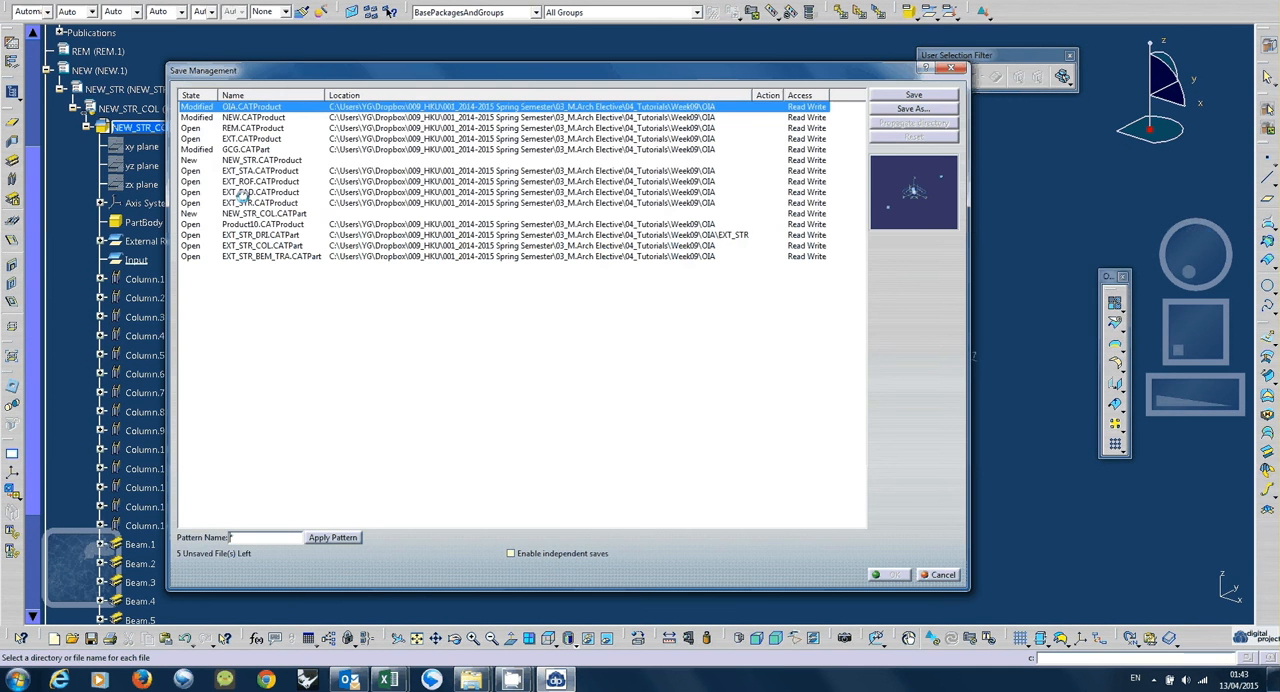
left_click(258, 160)
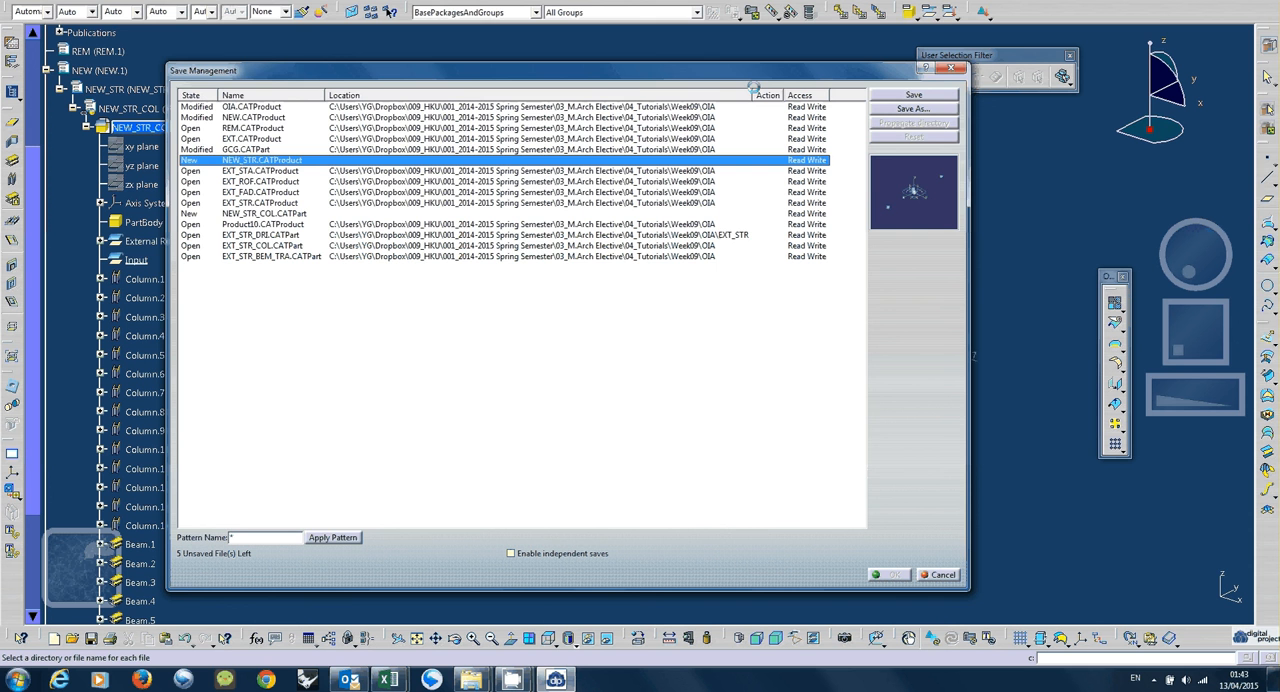
left_click(914, 108)
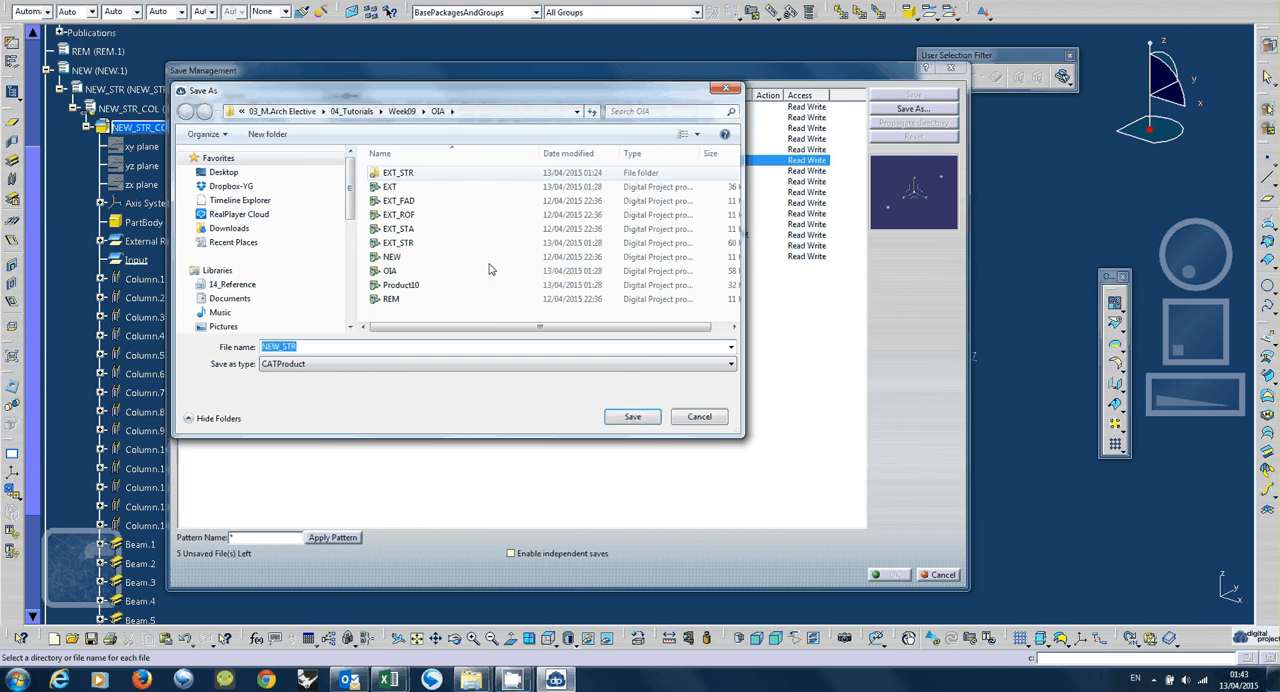
Create a folder named NEW inside the OIA folder and open it.
right_click(487, 311)
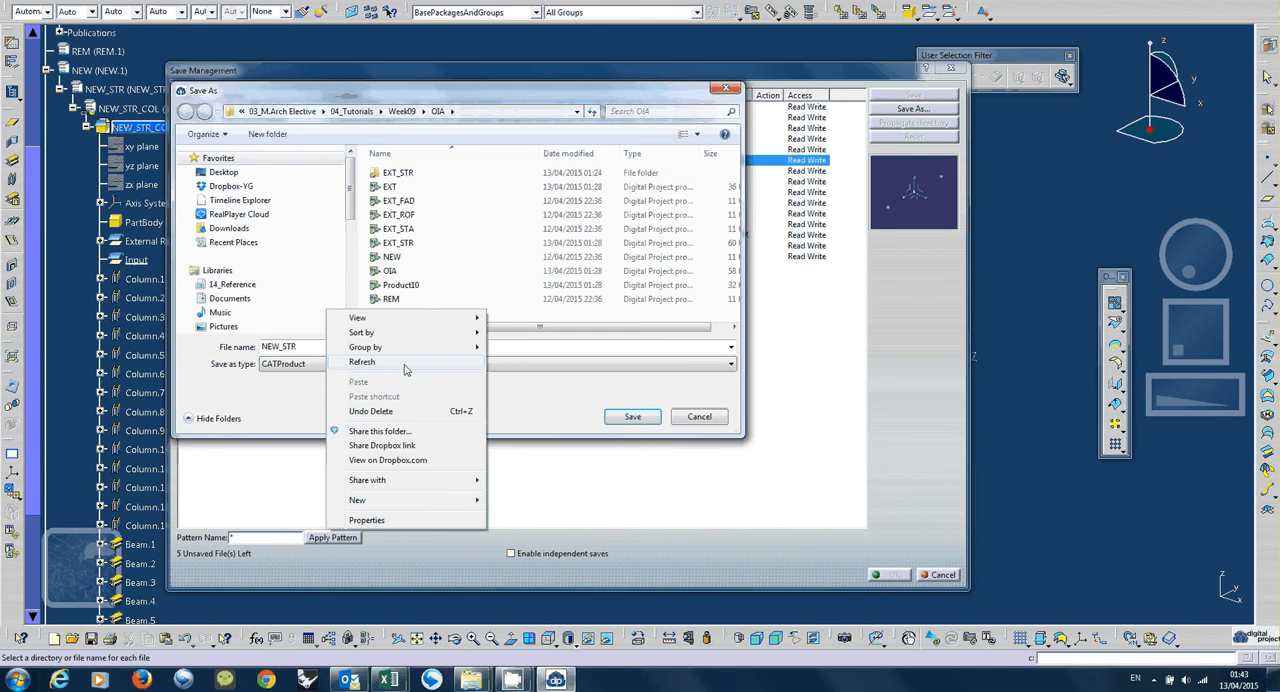
mouse_move(415, 492)
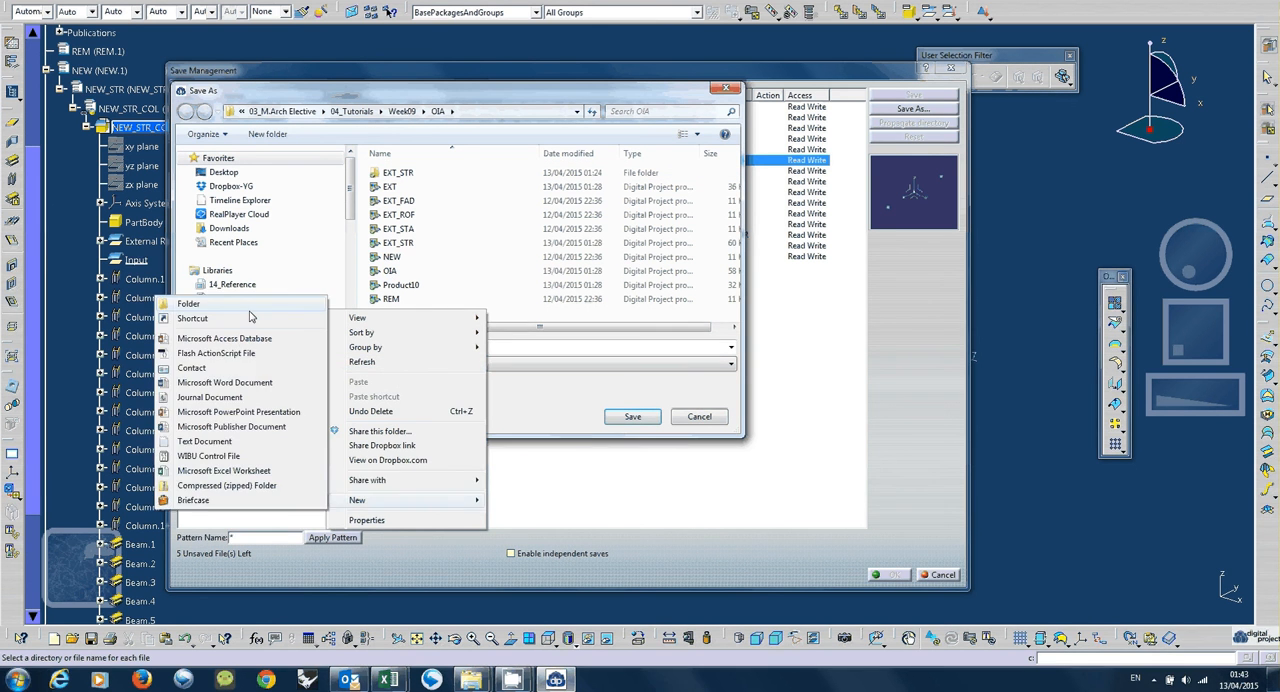
left_click(250, 305)
type("NEW")
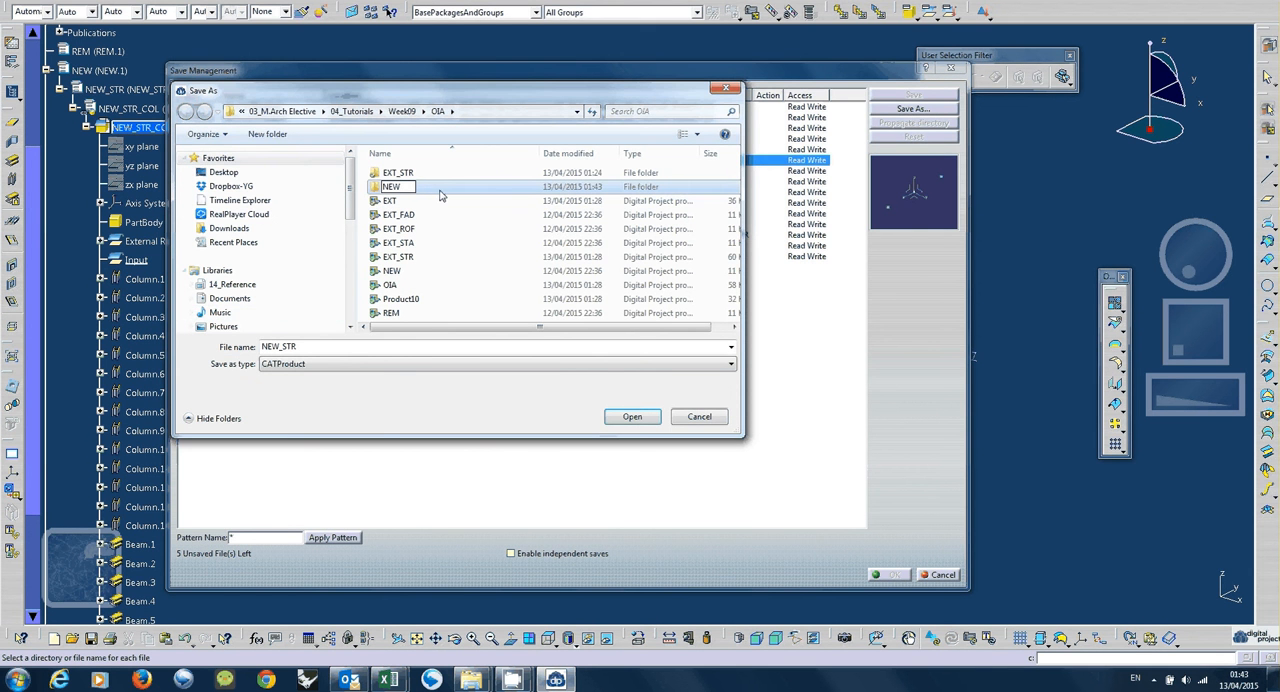
key("Return")
double_click(416, 190)
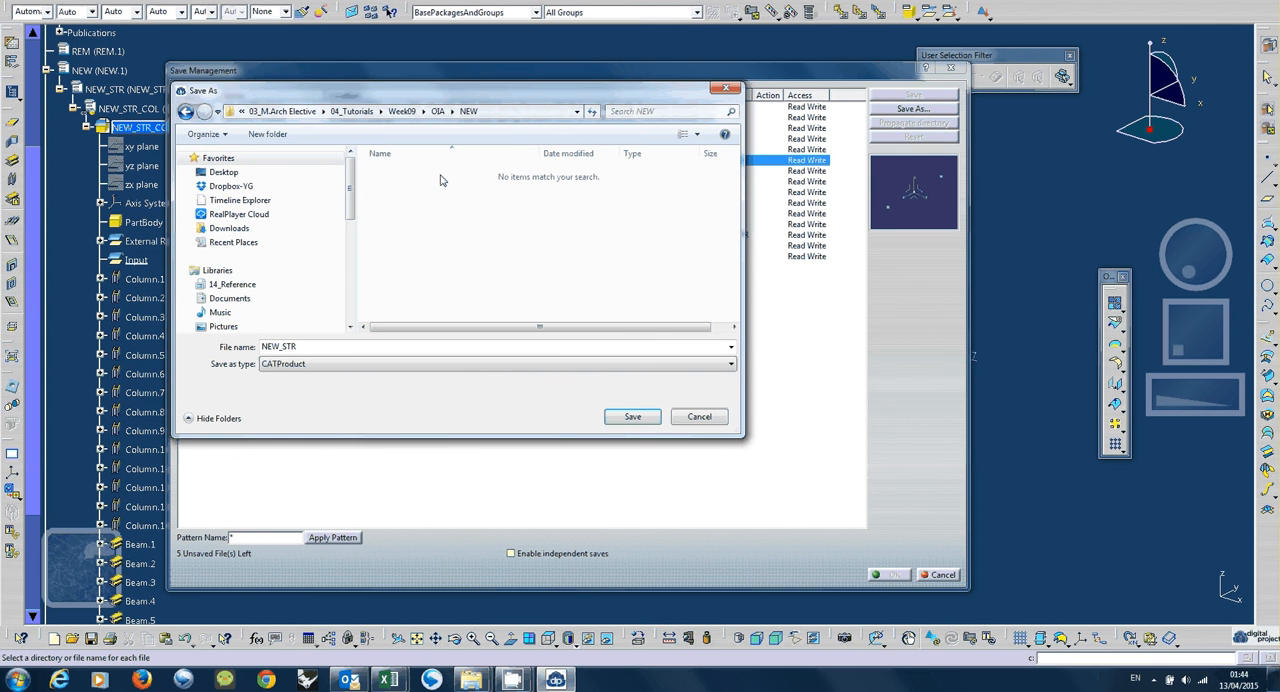
Create a subfolder named NEW_STR inside NEW and set it as the save location for NEW_STR.CATProduct.
right_click(414, 234)
mouse_move(369, 425)
left_click(116, 423)
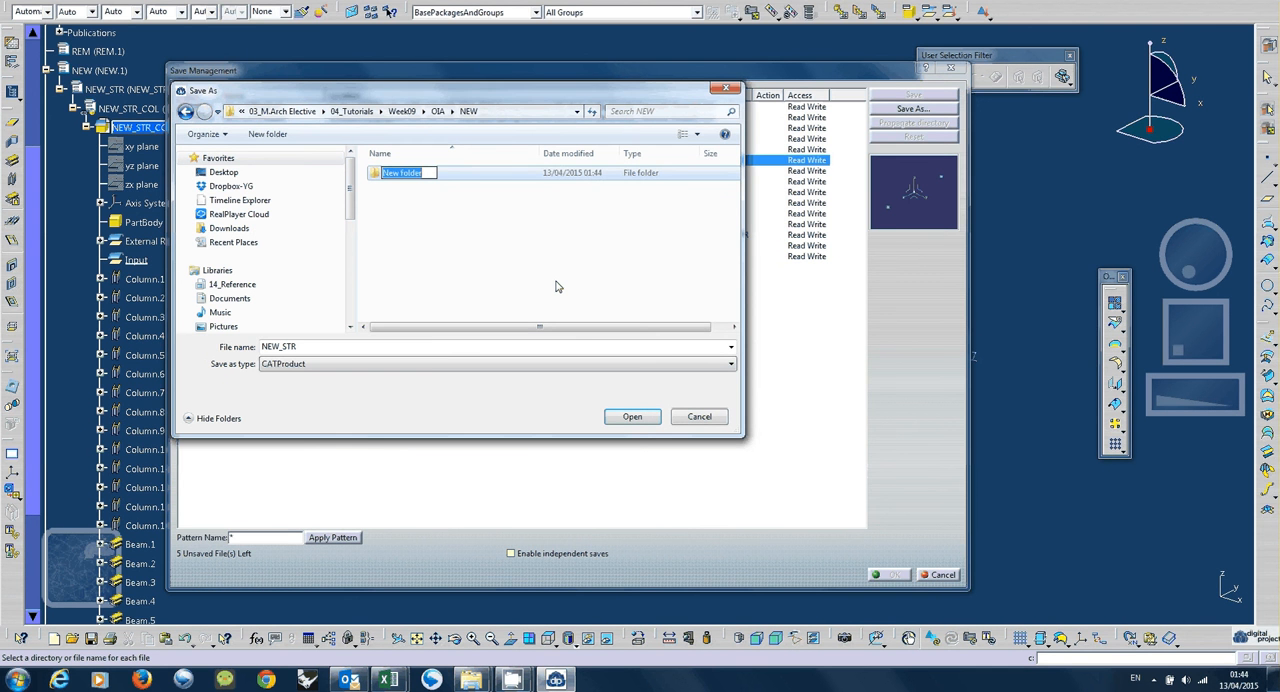
type("NEW")
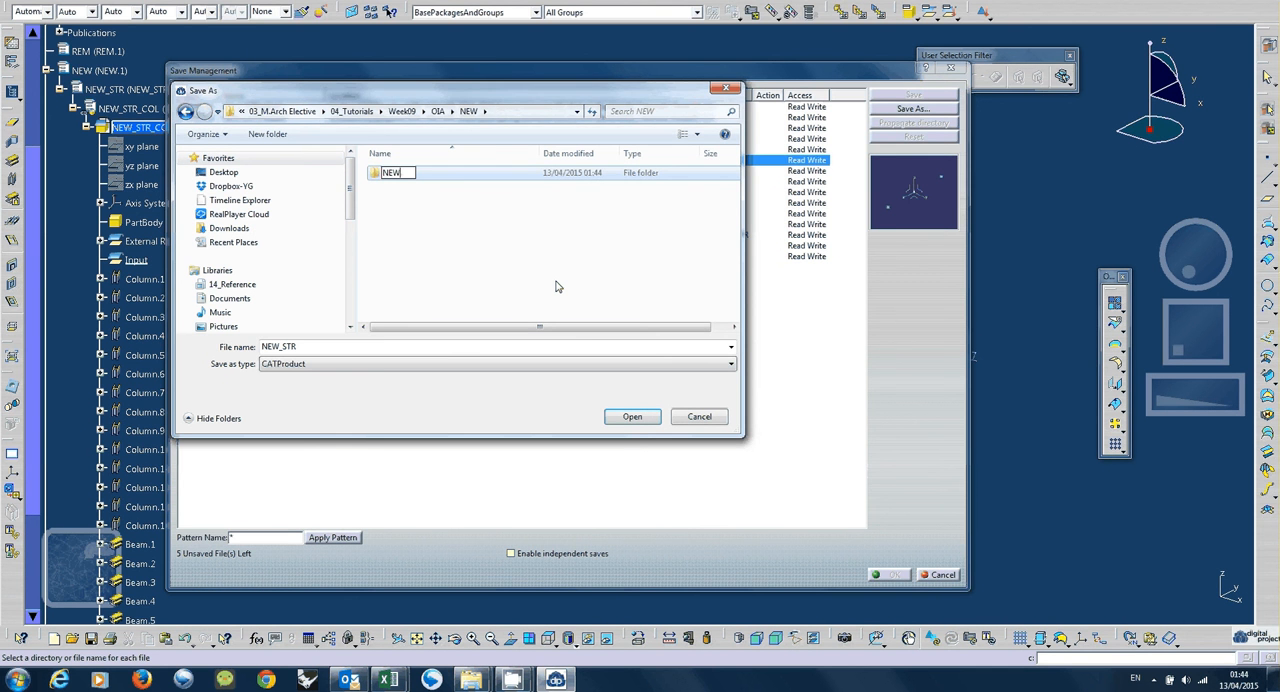
type("_STR")
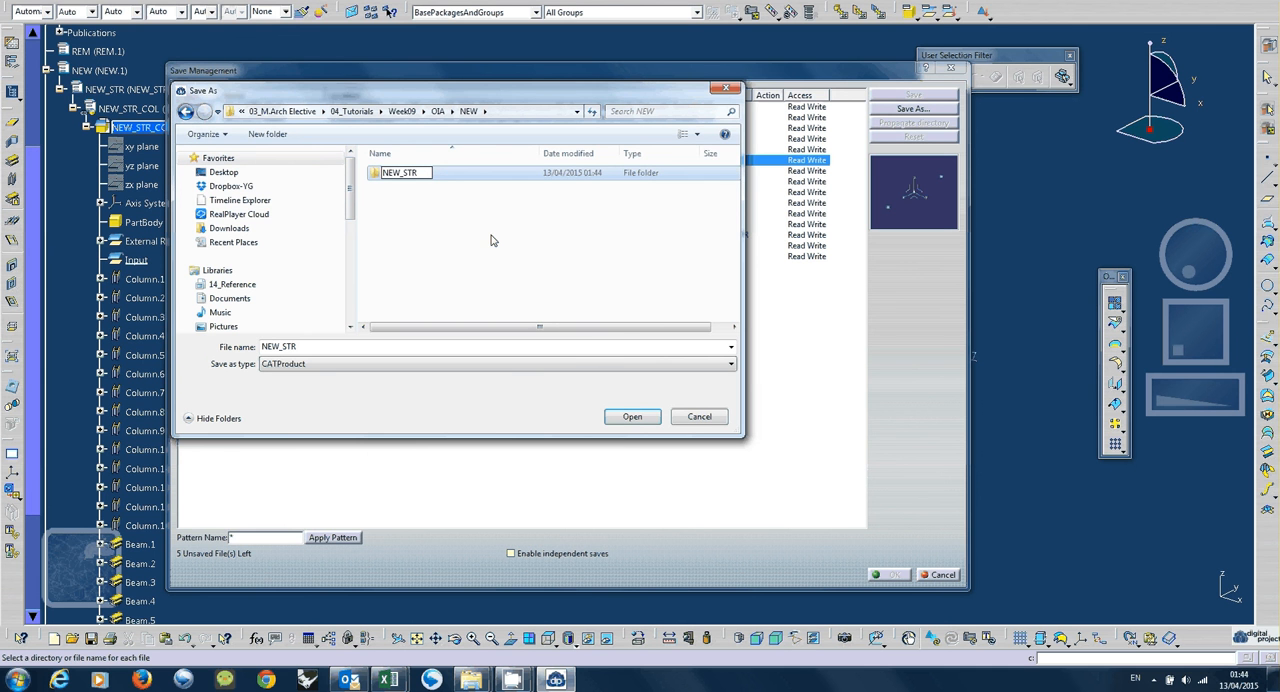
key("Return")
key("Return")
key("Return")
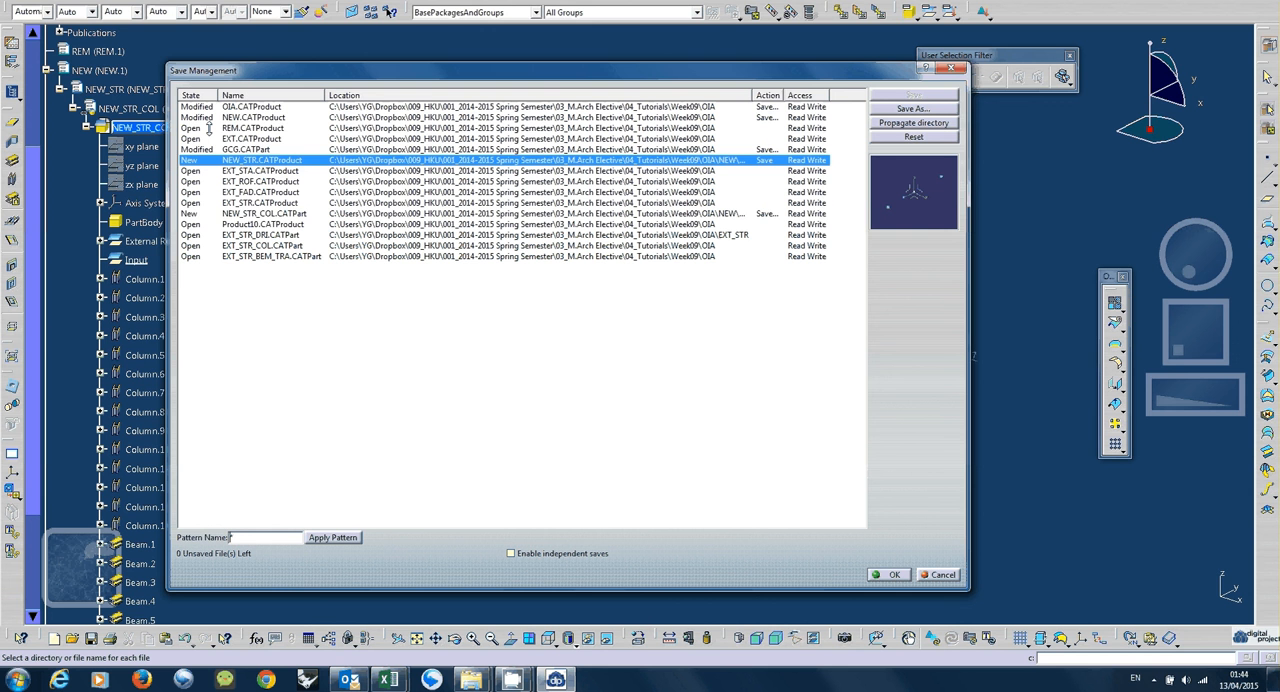
Set NEW_STR_COL.CATPart to save in the NEW_STR folder and carry out all pending saves.
left_click(280, 213)
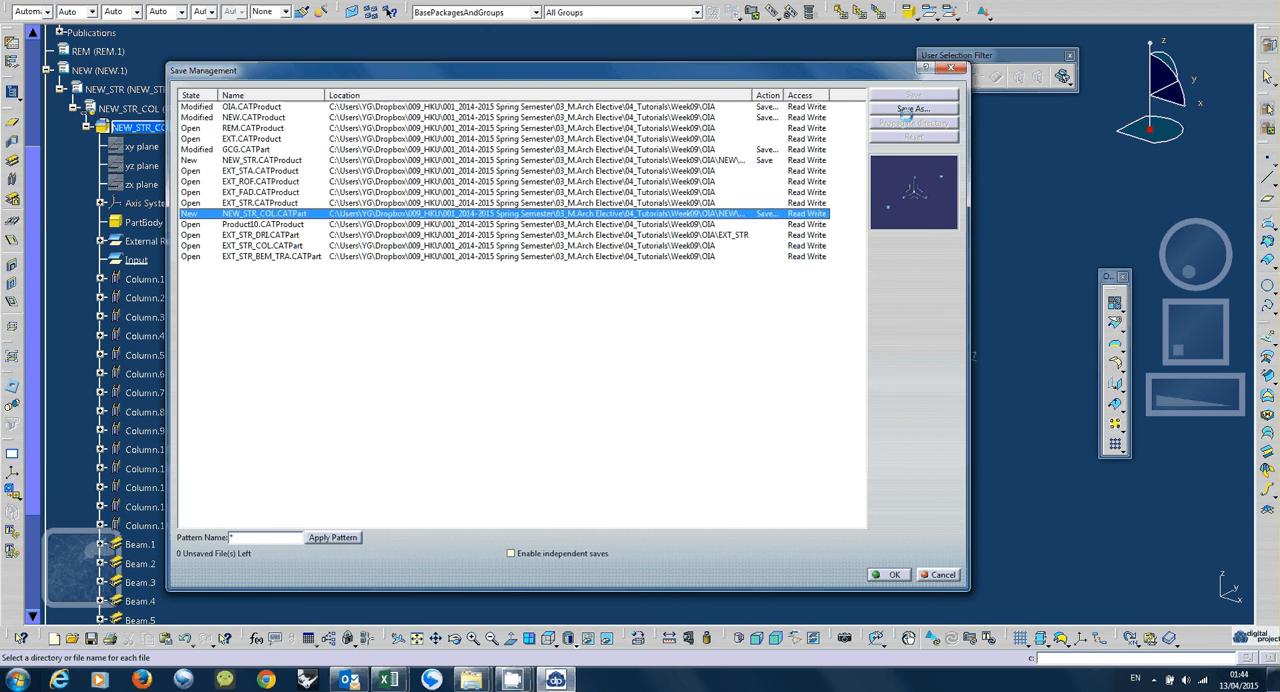
left_click(908, 109)
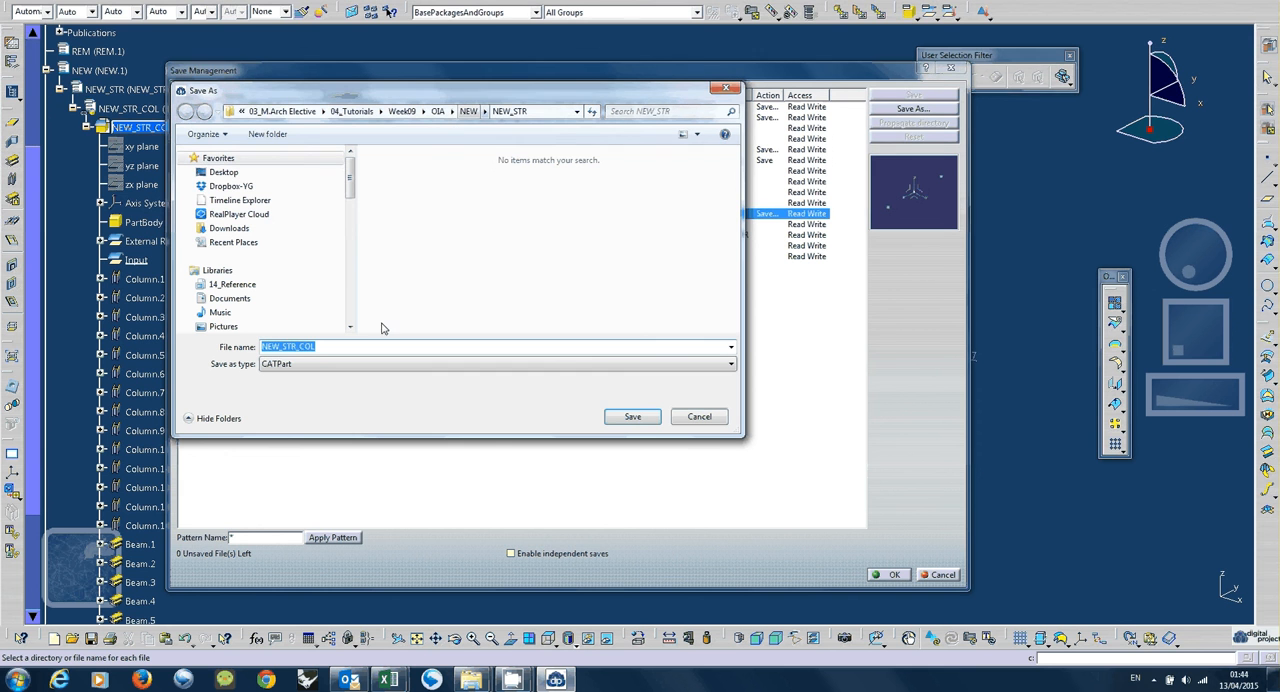
left_click(641, 418)
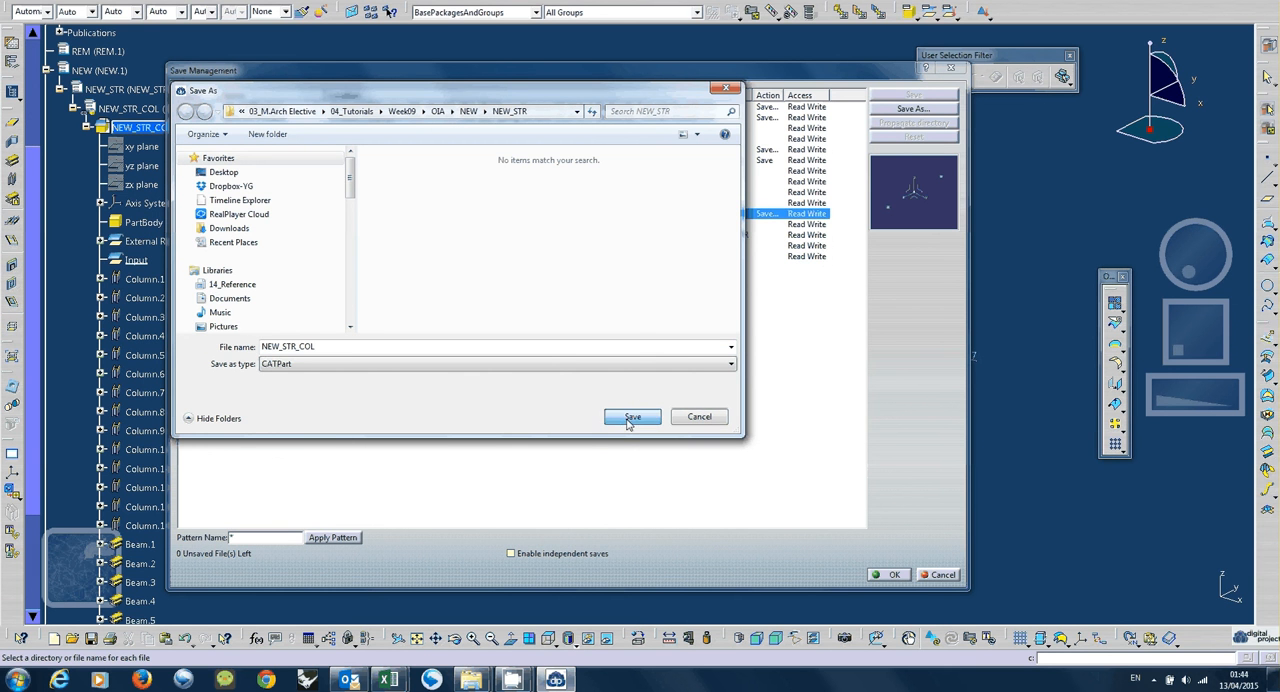
left_click(628, 421)
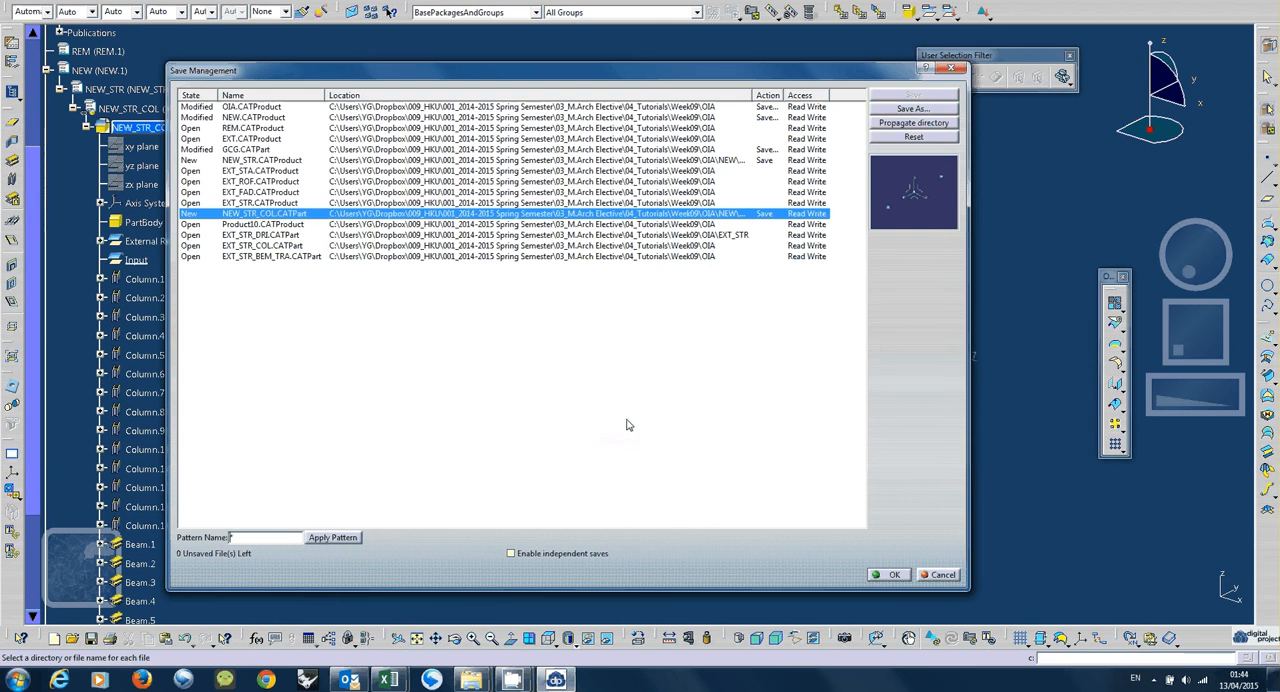
left_click(889, 574)
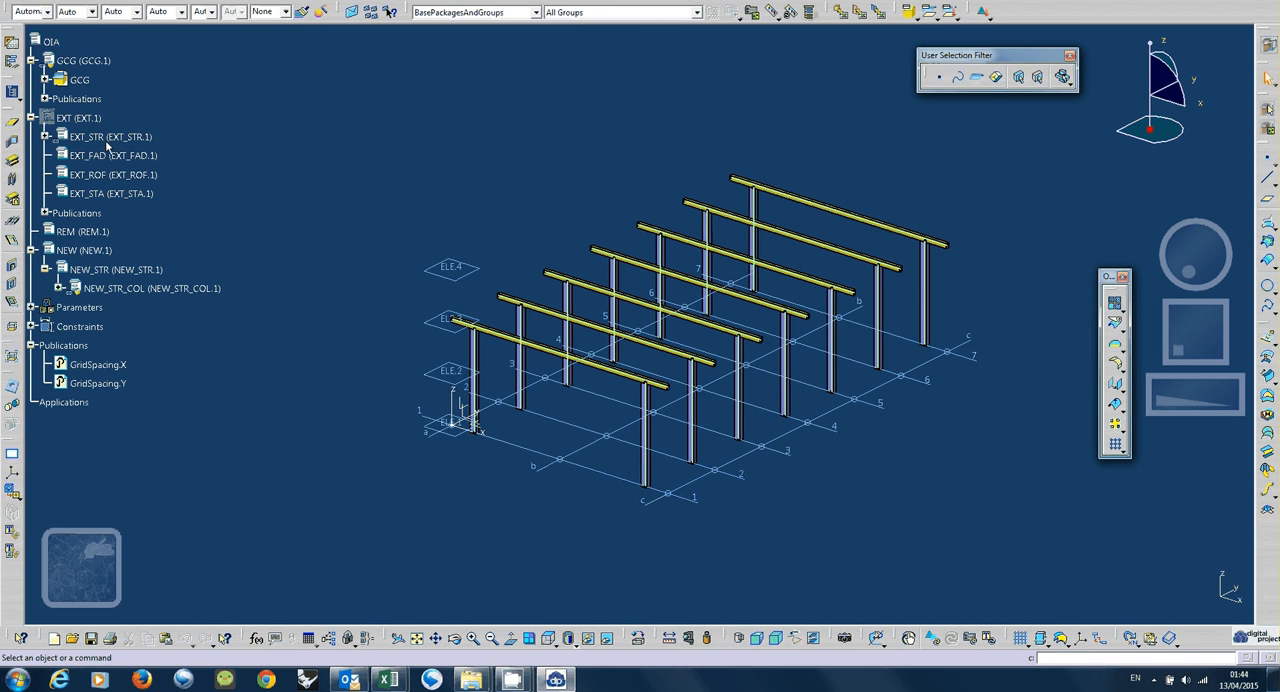
Show the hidden EXT product and view it together with the new columns and beams in perspective.
left_click(84, 120)
key("space")
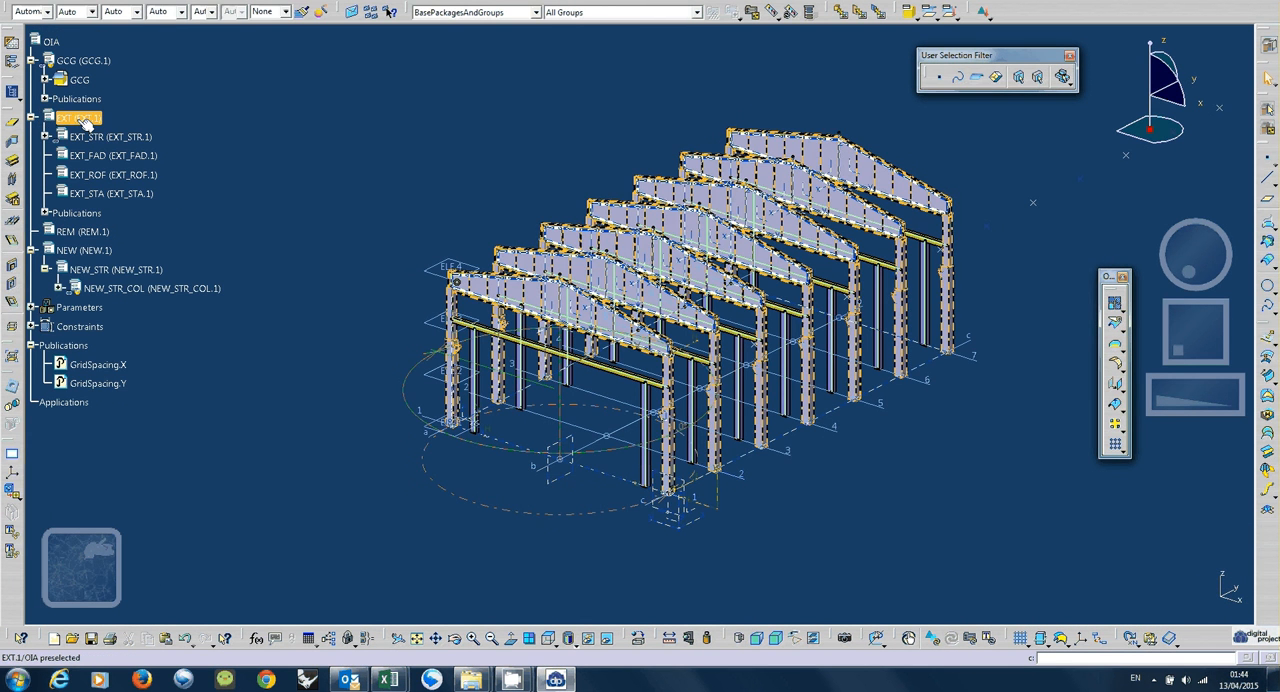
left_click(521, 393)
middle_click_drag(524, 394, 697, 438)
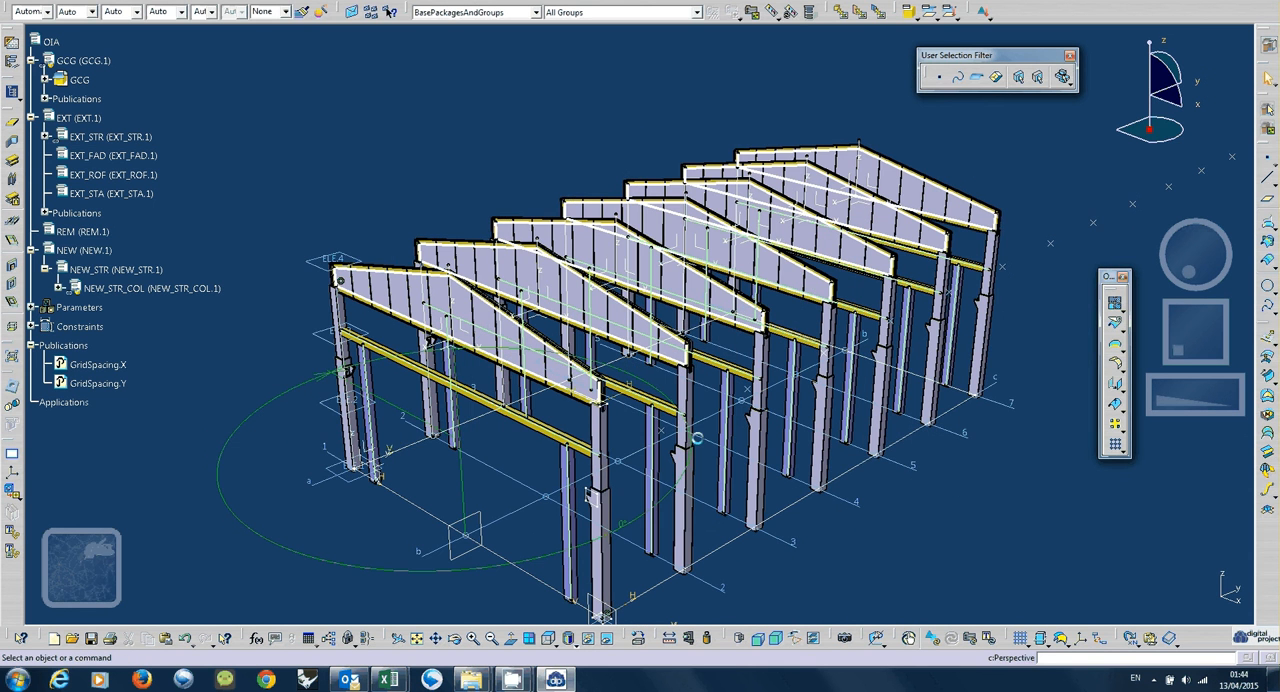
middle_click_drag(598, 435, 606, 382)
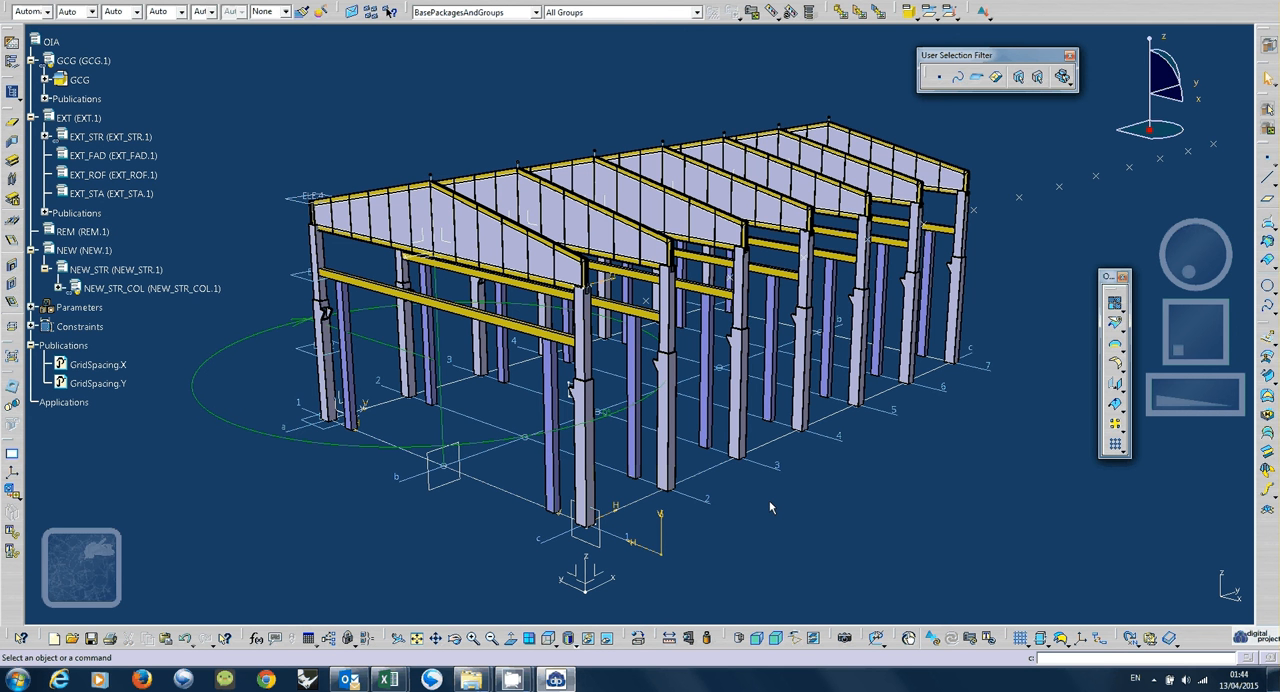
mouse_move(512, 678)
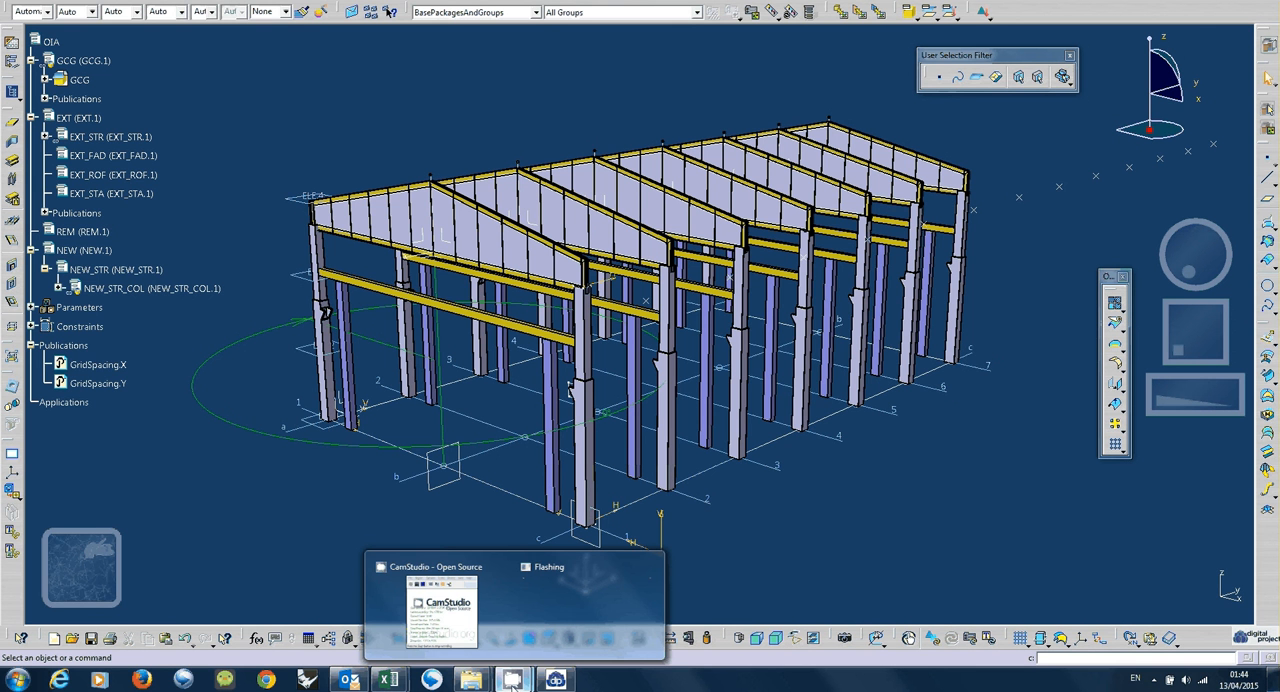
left_click(471, 641)
left_click_drag(939, 317, 1025, 414)
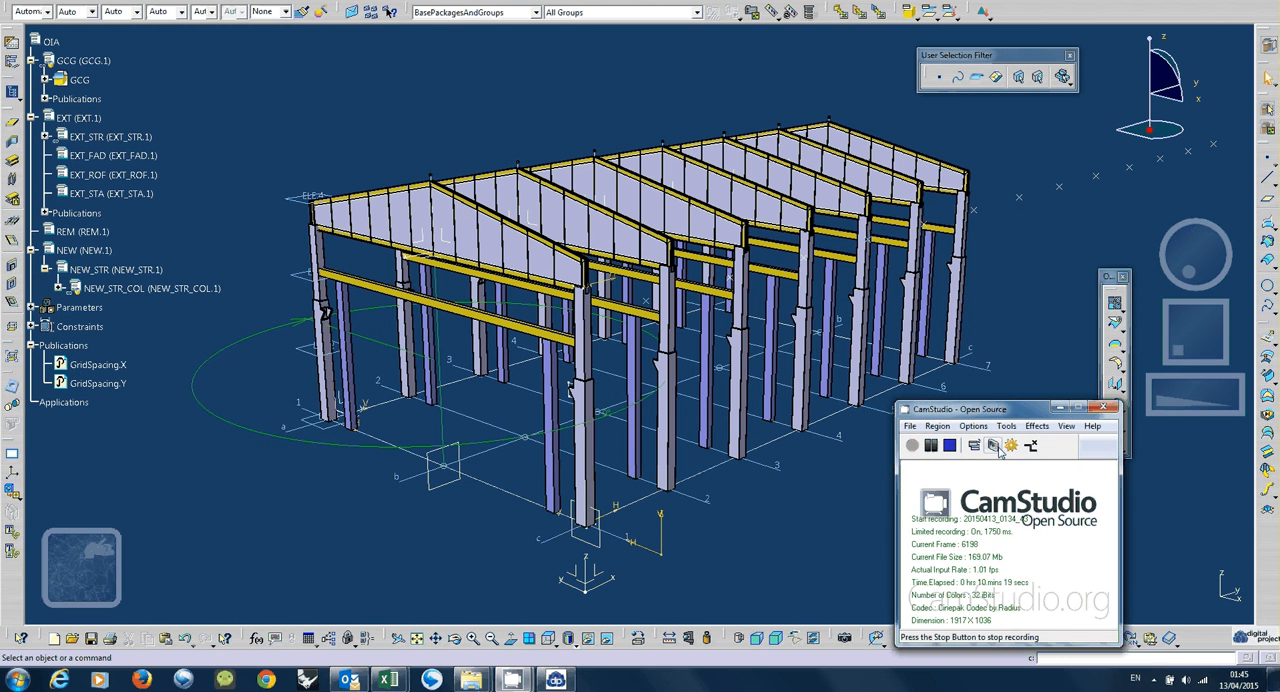